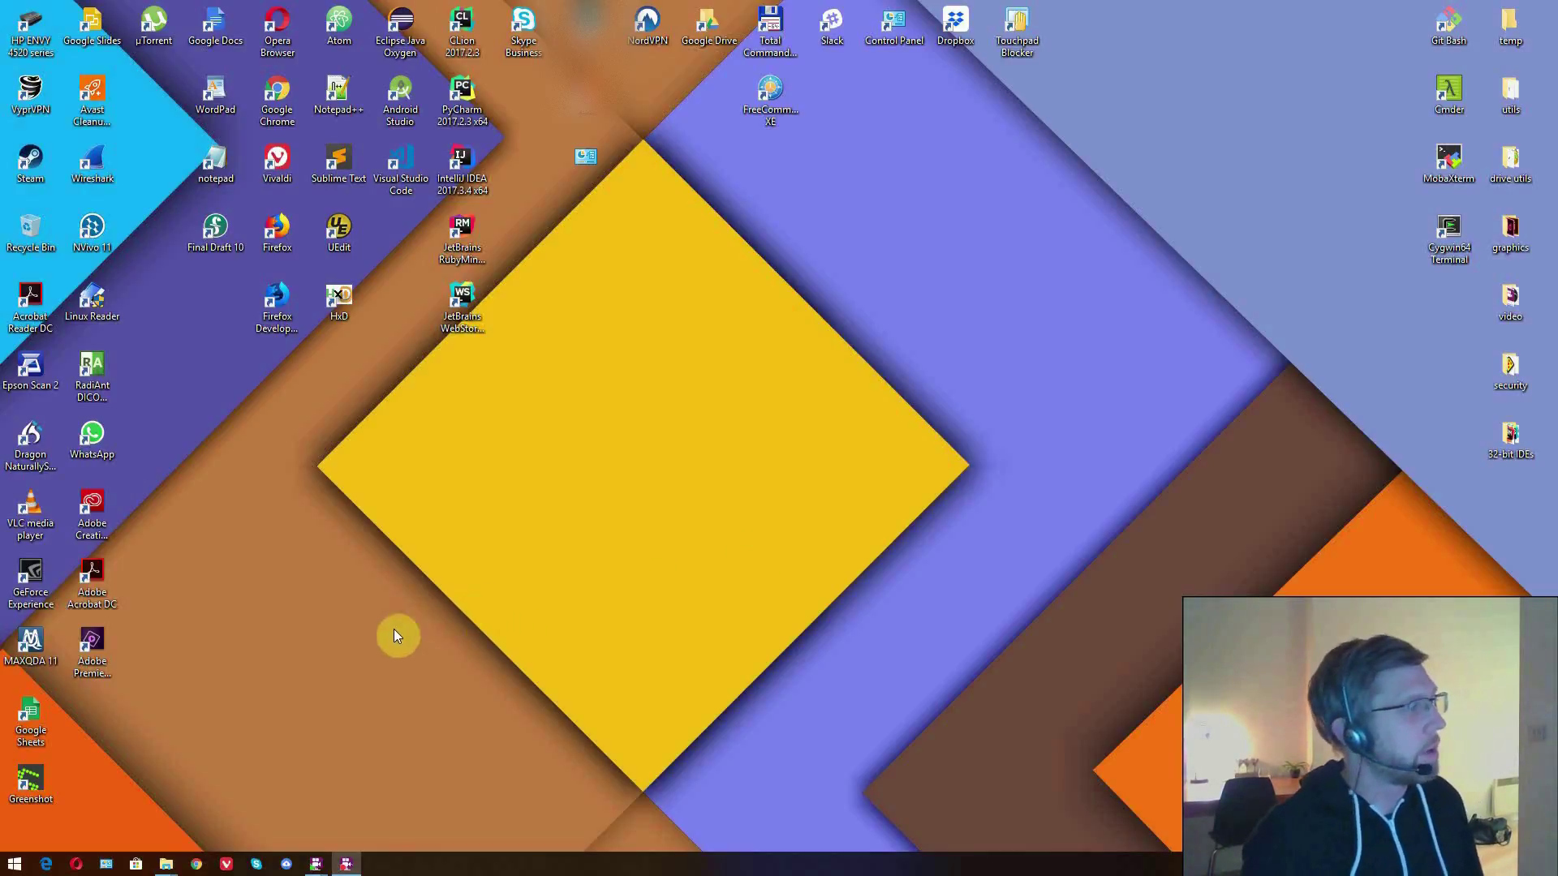
Step: Open Google Chrome from the taskbar to a blank New Tab page
left_click(196, 864)
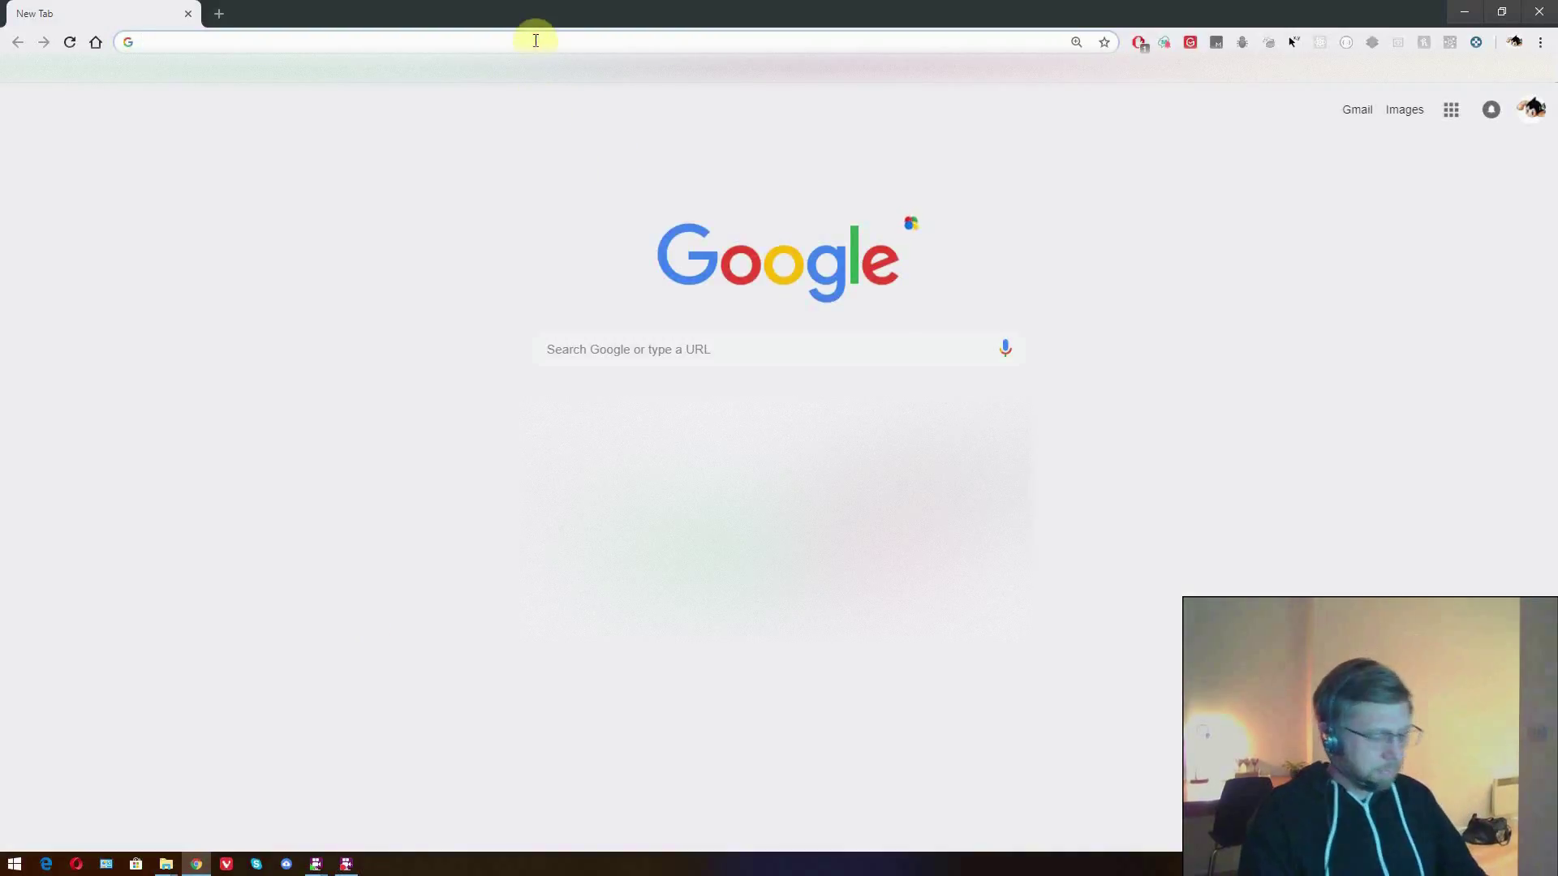
Step: Search for 'KDE neon' and go to the neon.kde.org download page
type("KDE neon")
key("Return")
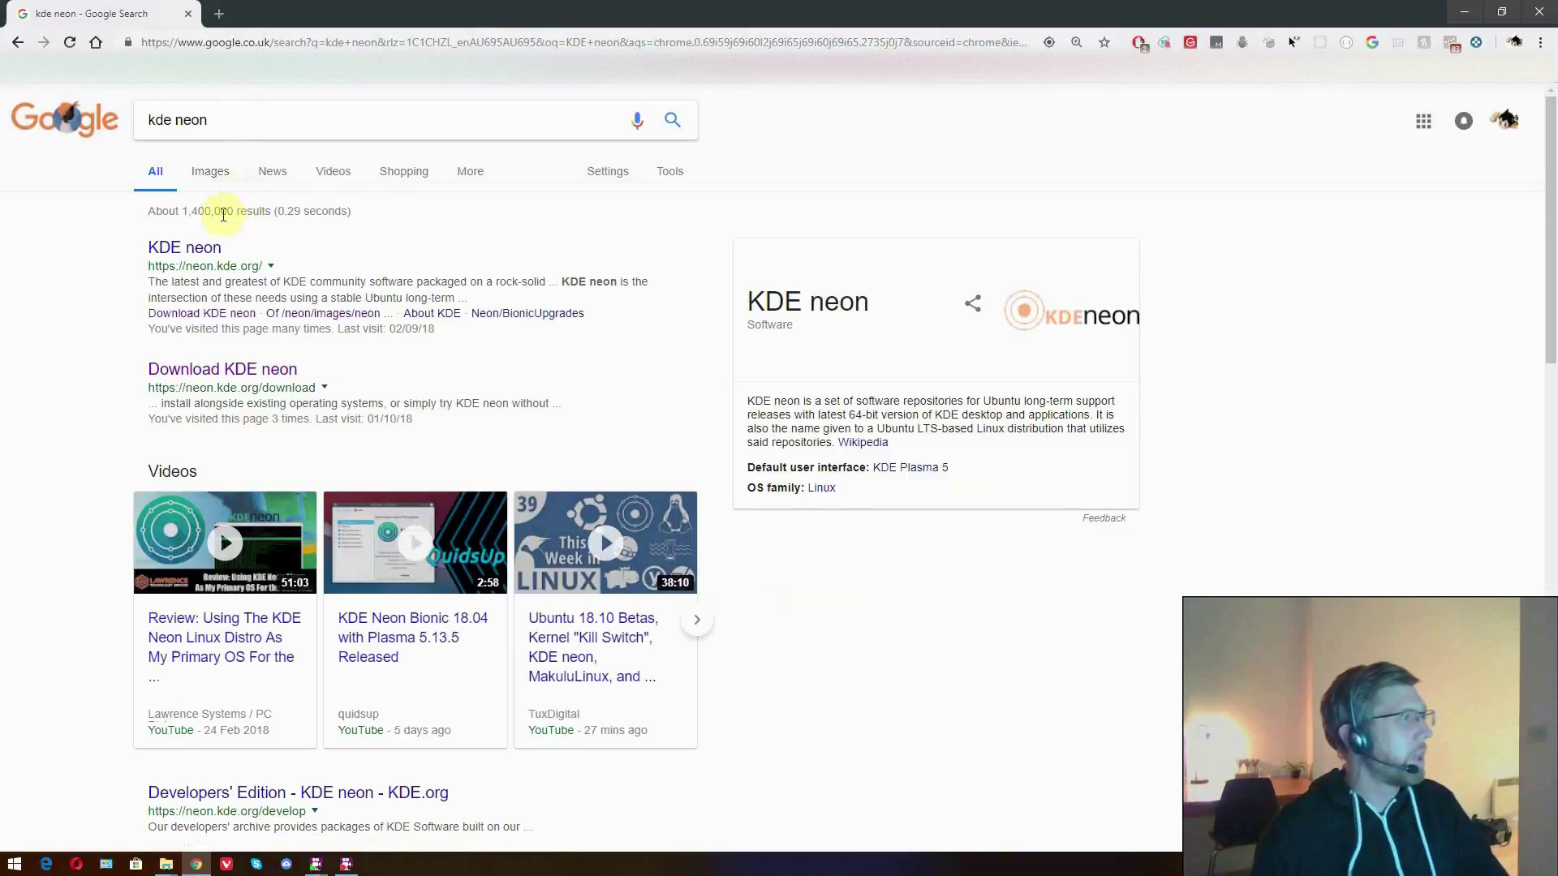
left_click(192, 252)
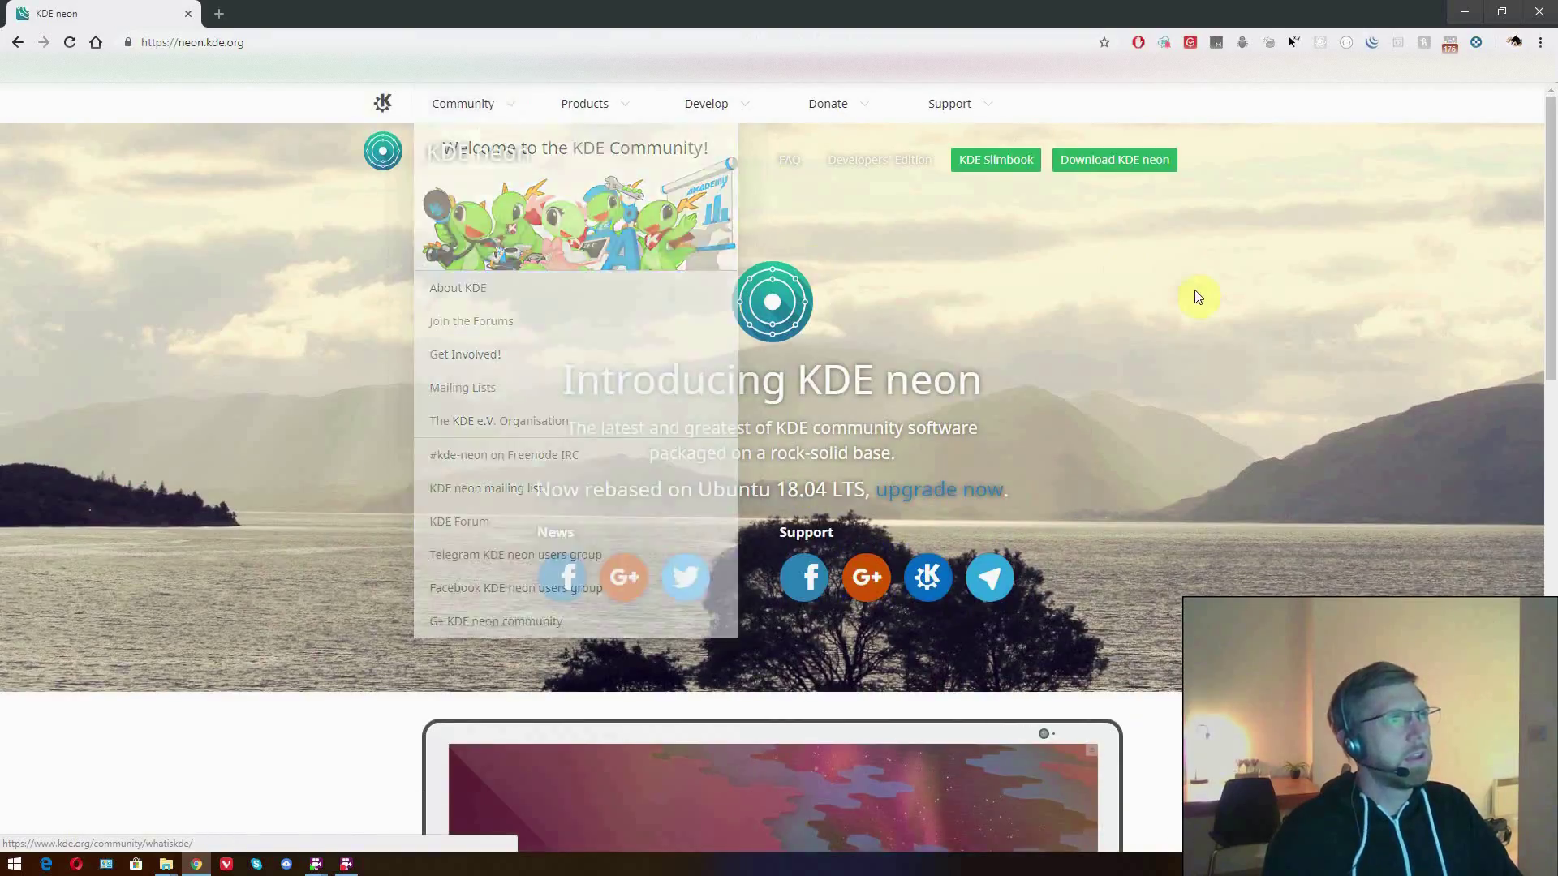
left_click(1130, 166)
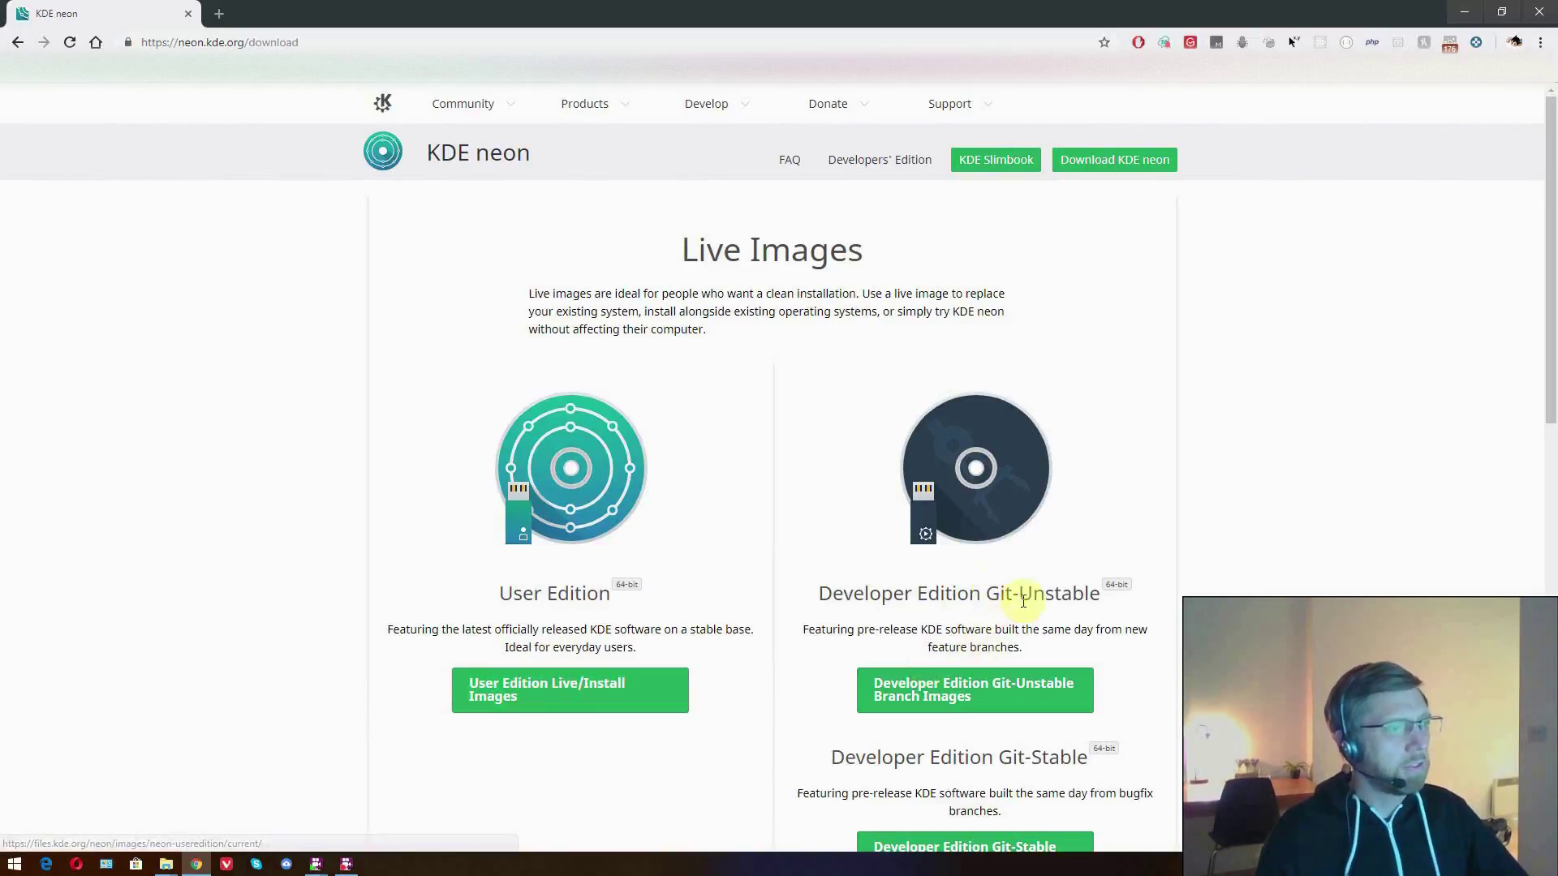
scroll(1029, 643, "down", 10)
scroll(1029, 646, "up", 10)
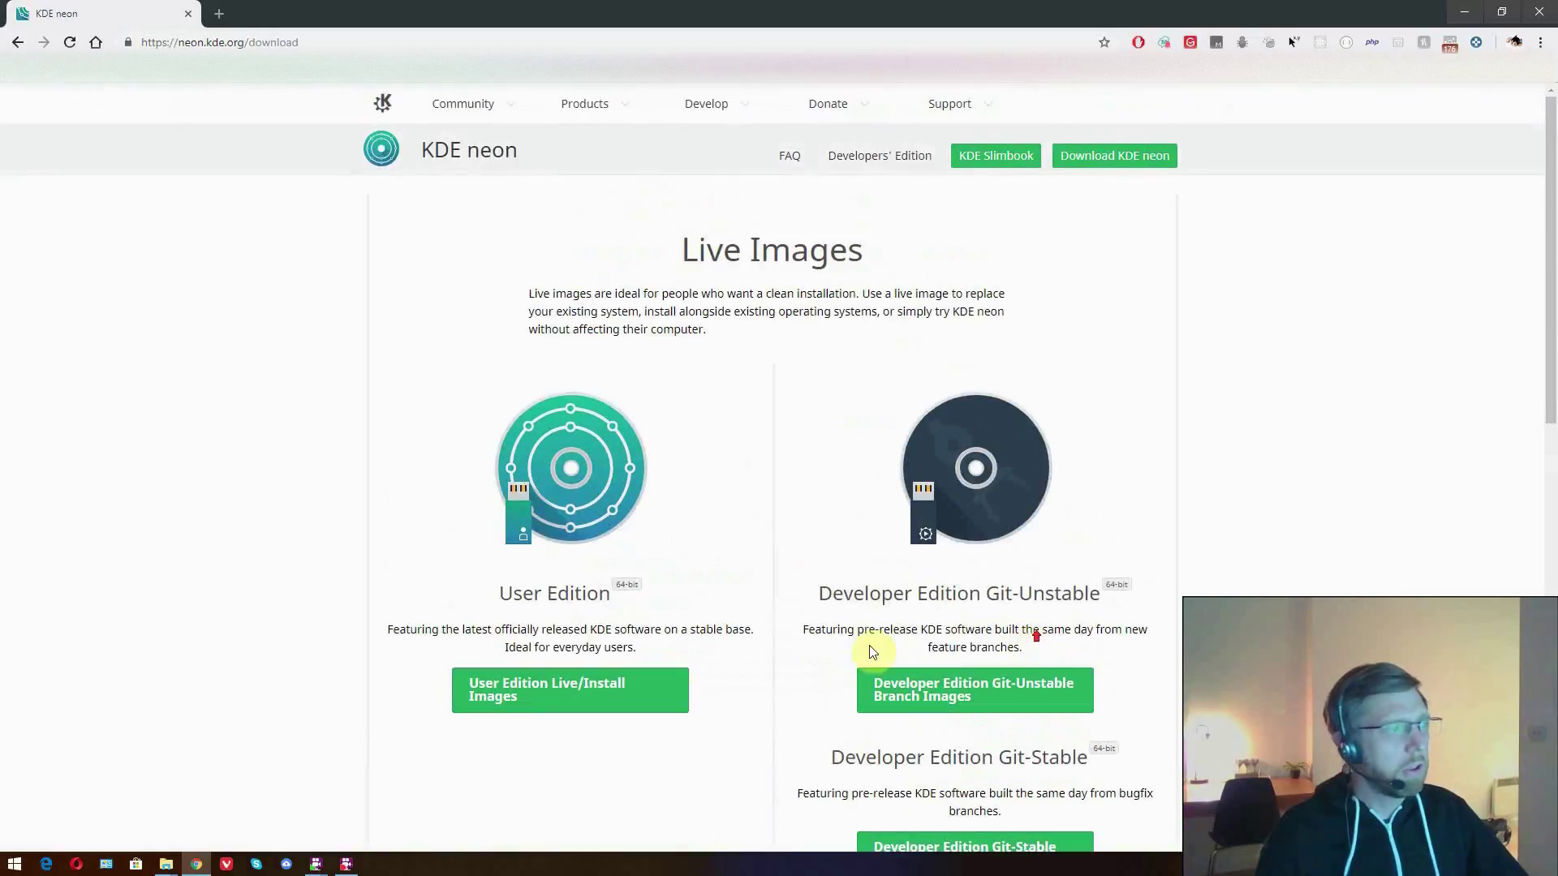
left_click(572, 706)
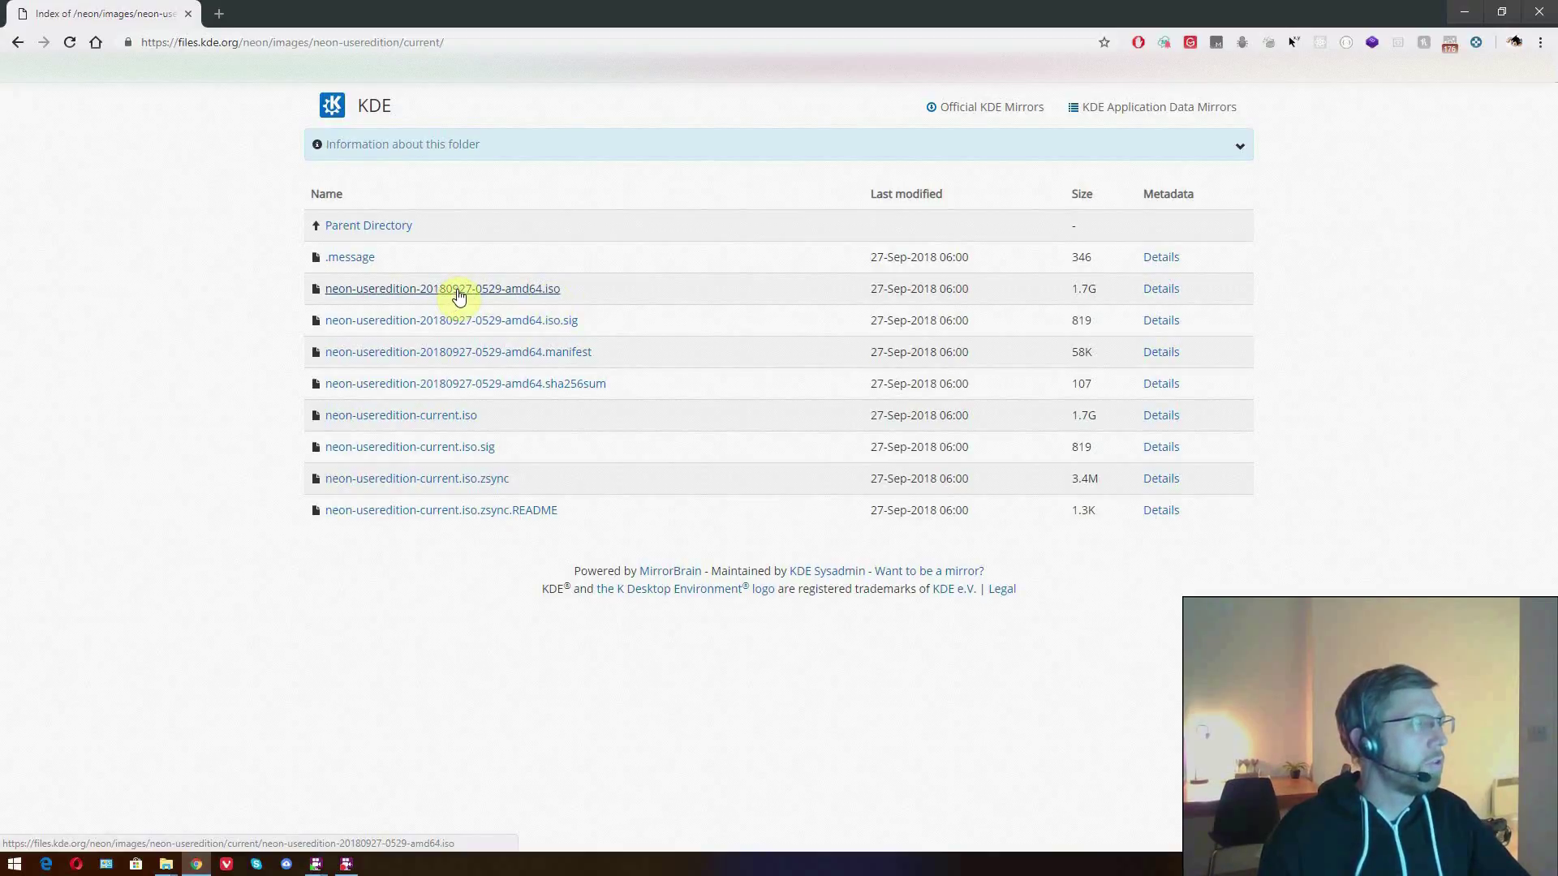
left_click(459, 294)
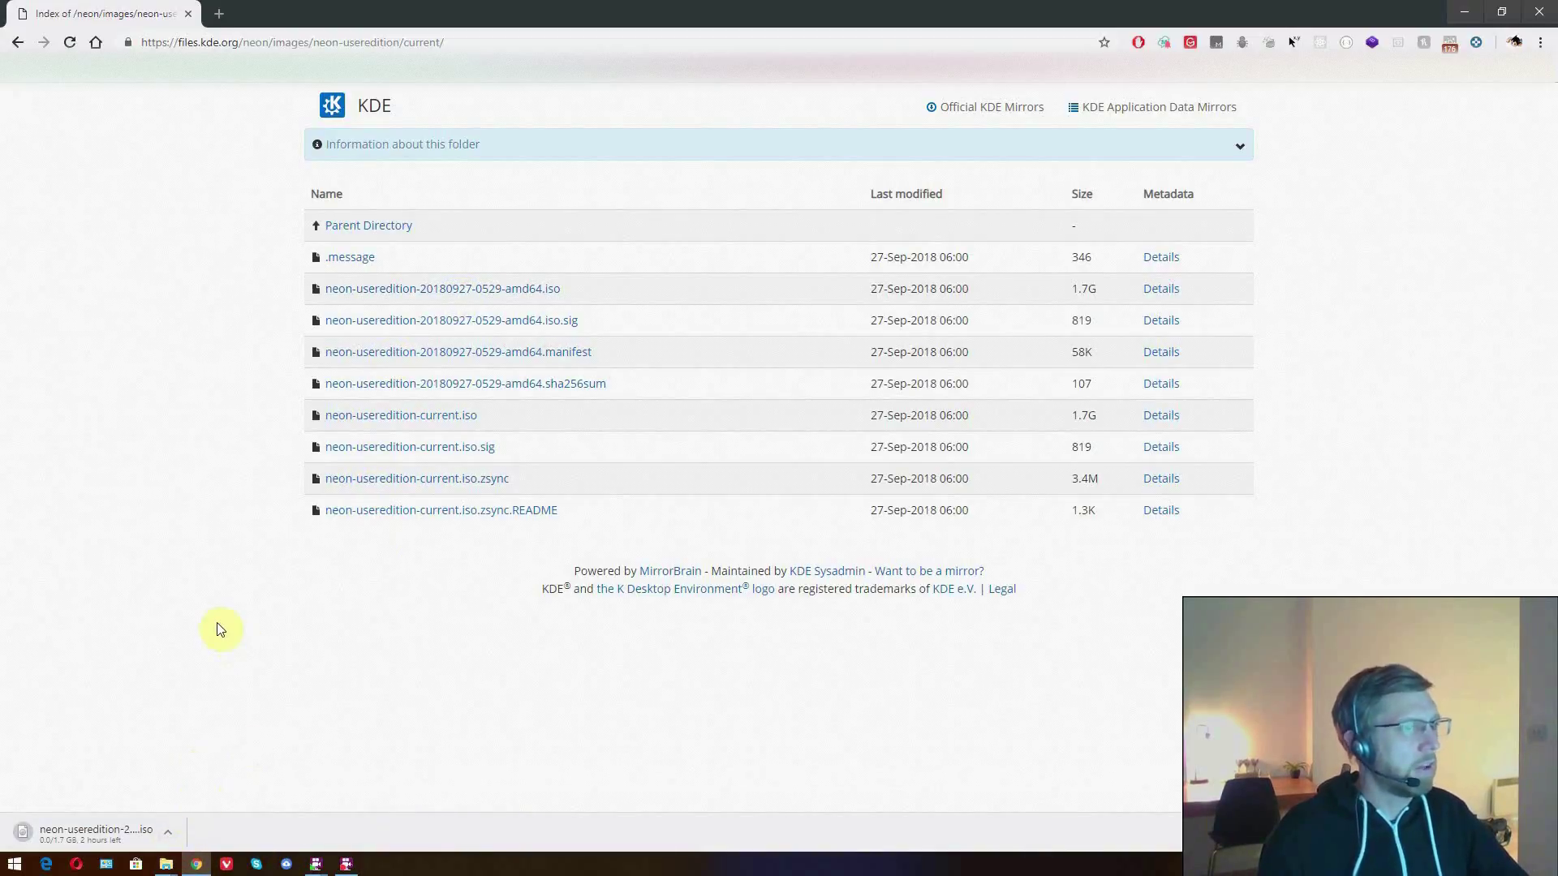
left_click(1461, 13)
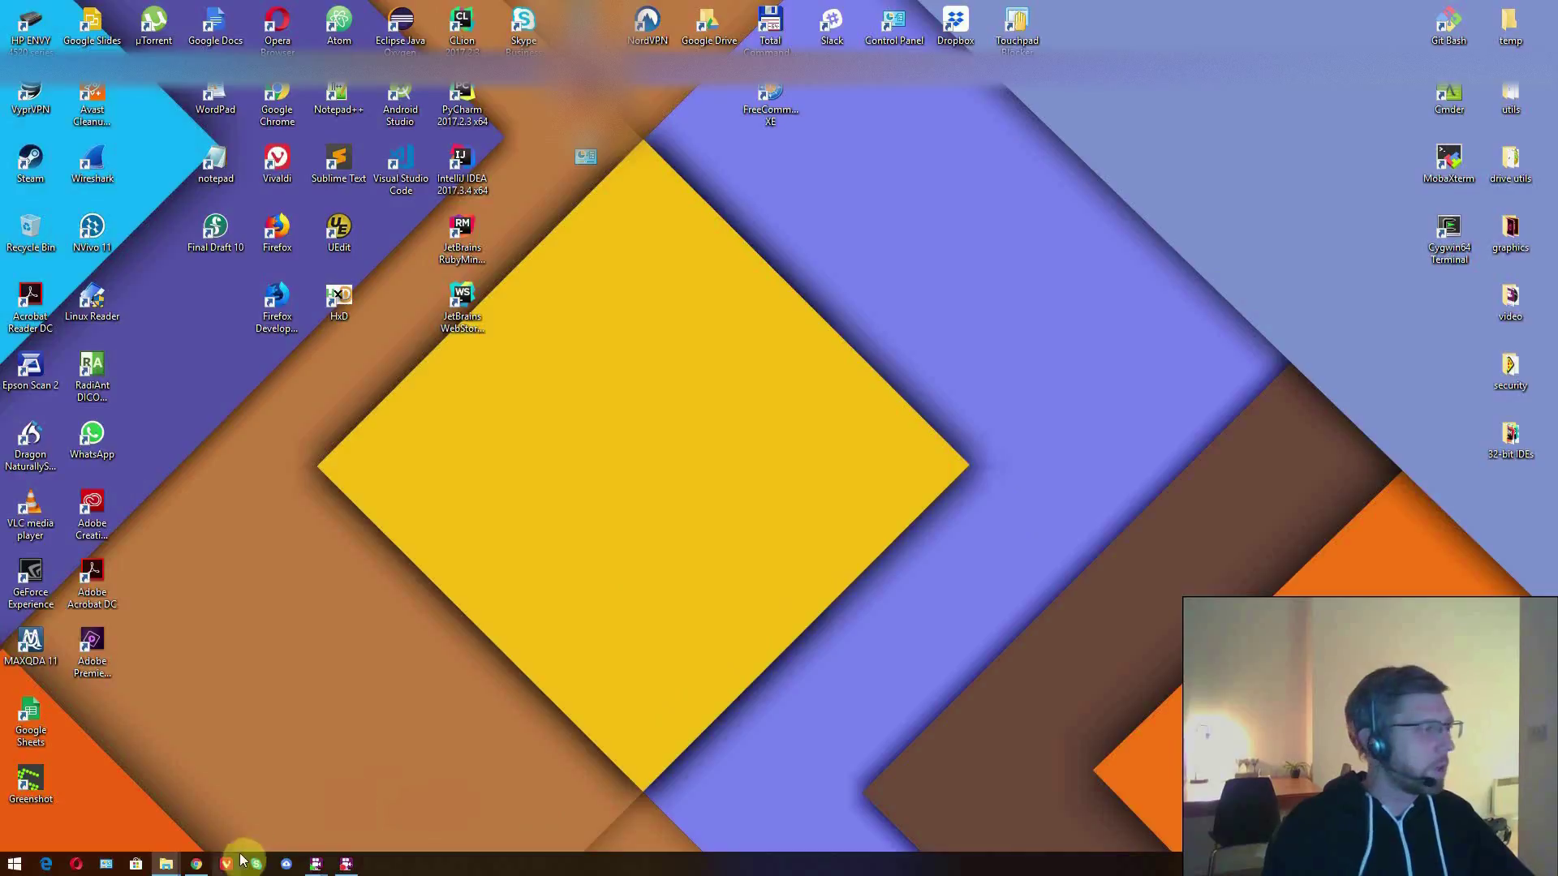
Step: Download the Etcher Windows x64 installer from etcher.io in a new tab, then minimize Chrome
left_click(196, 863)
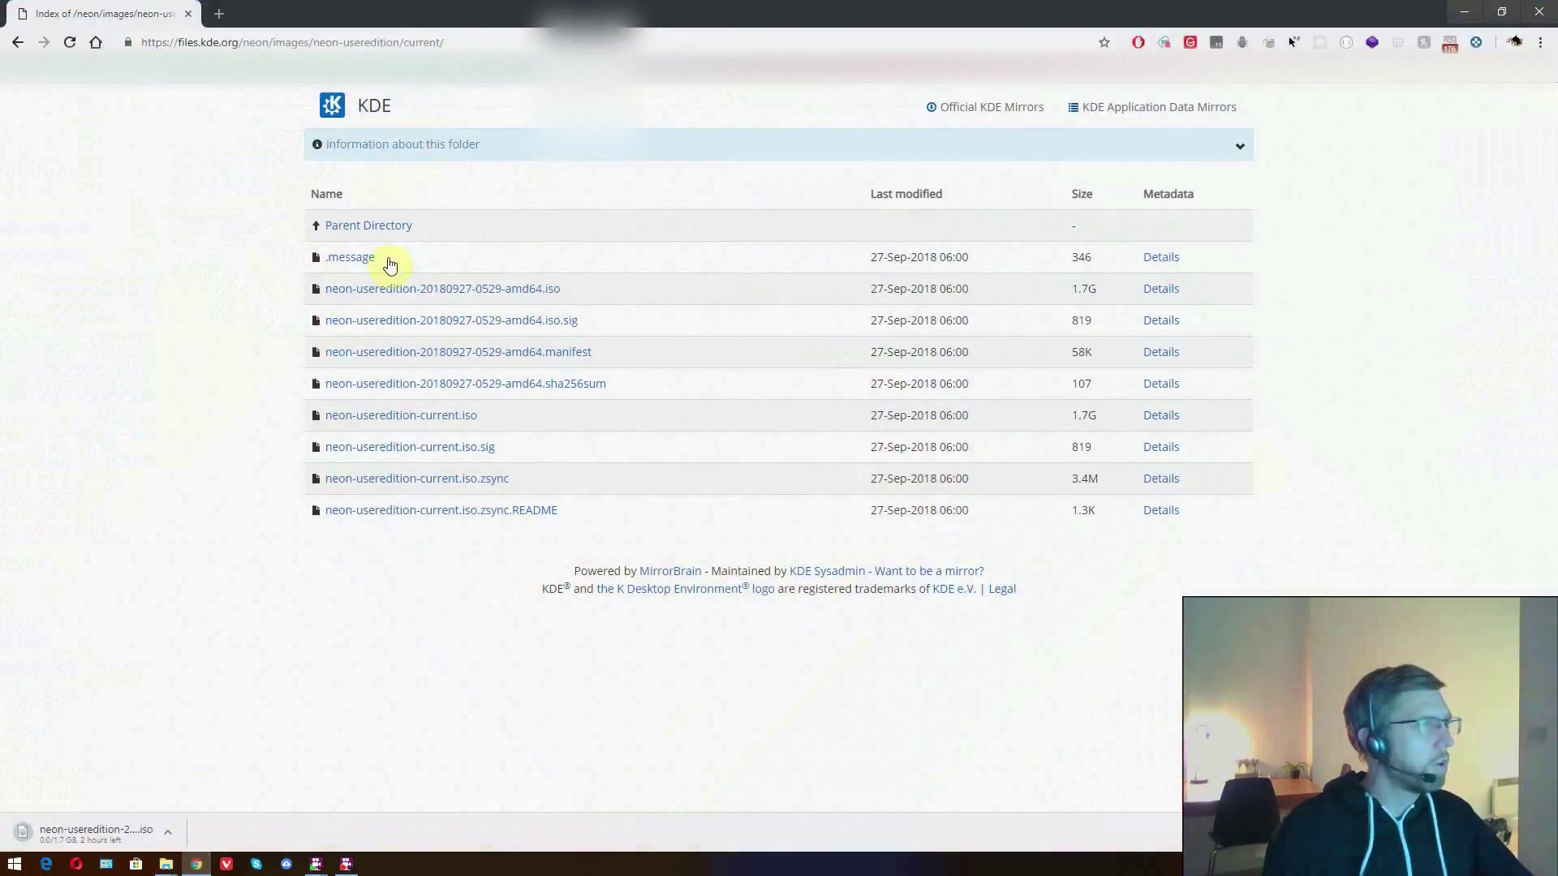
left_click(219, 19)
type("etcher")
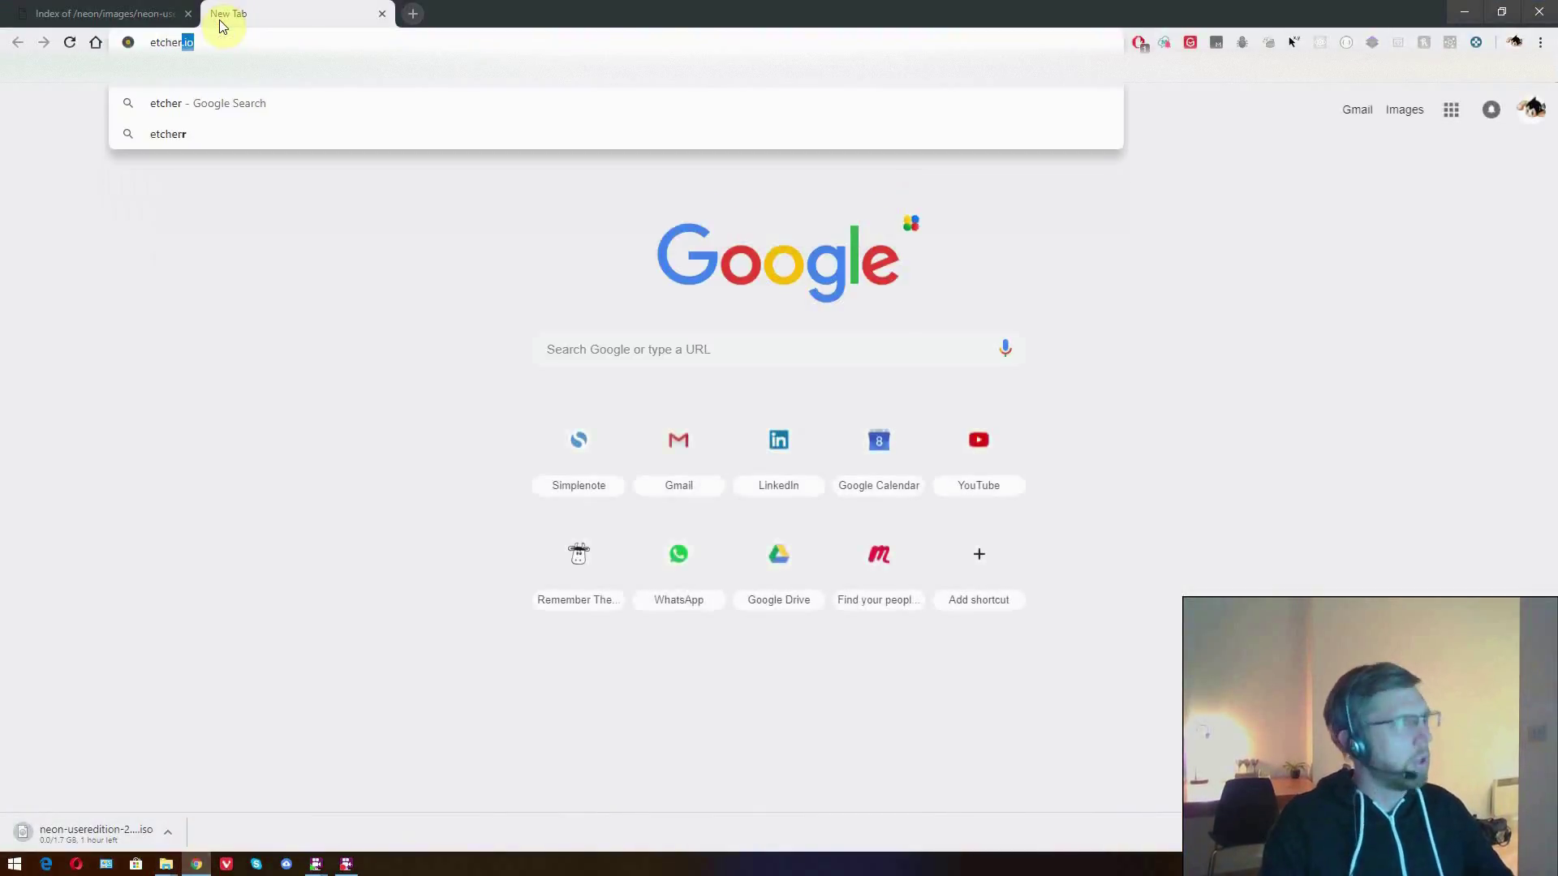
type(".io")
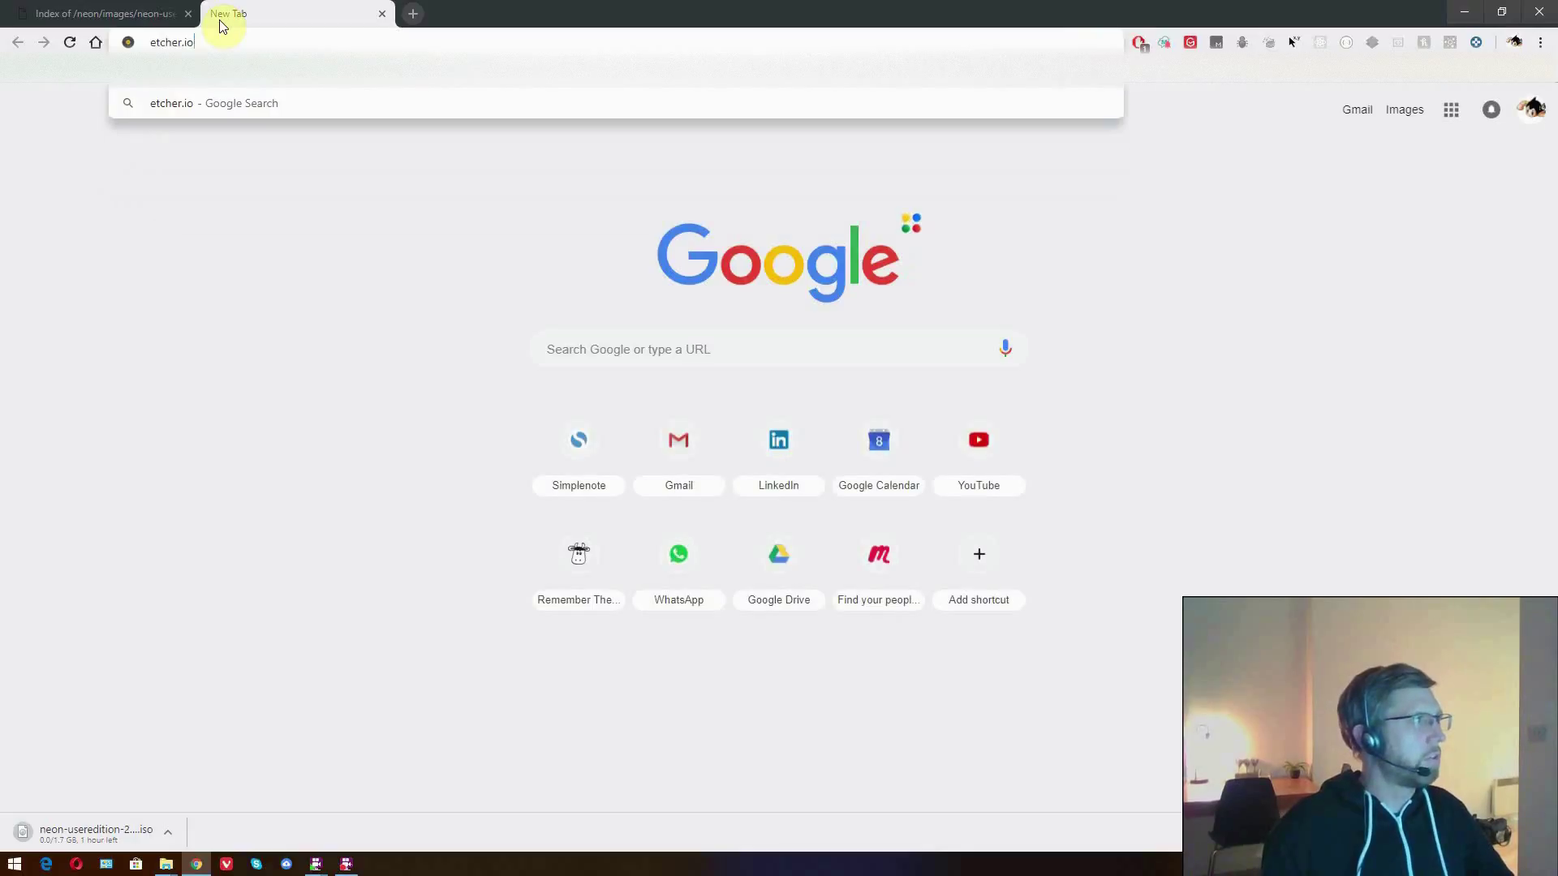
key("Return")
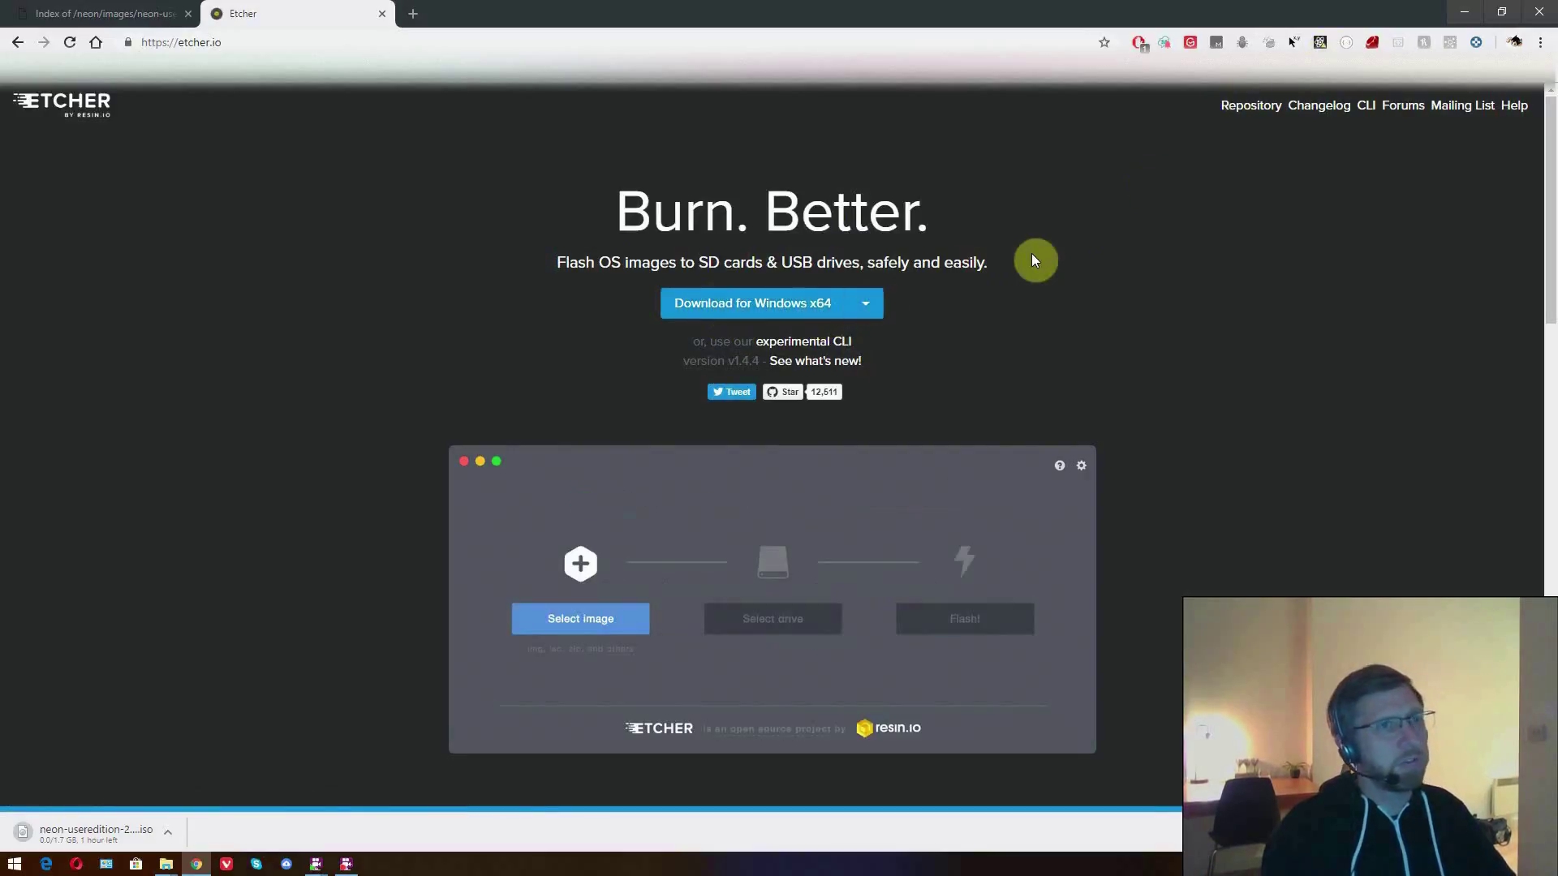
left_click(842, 311)
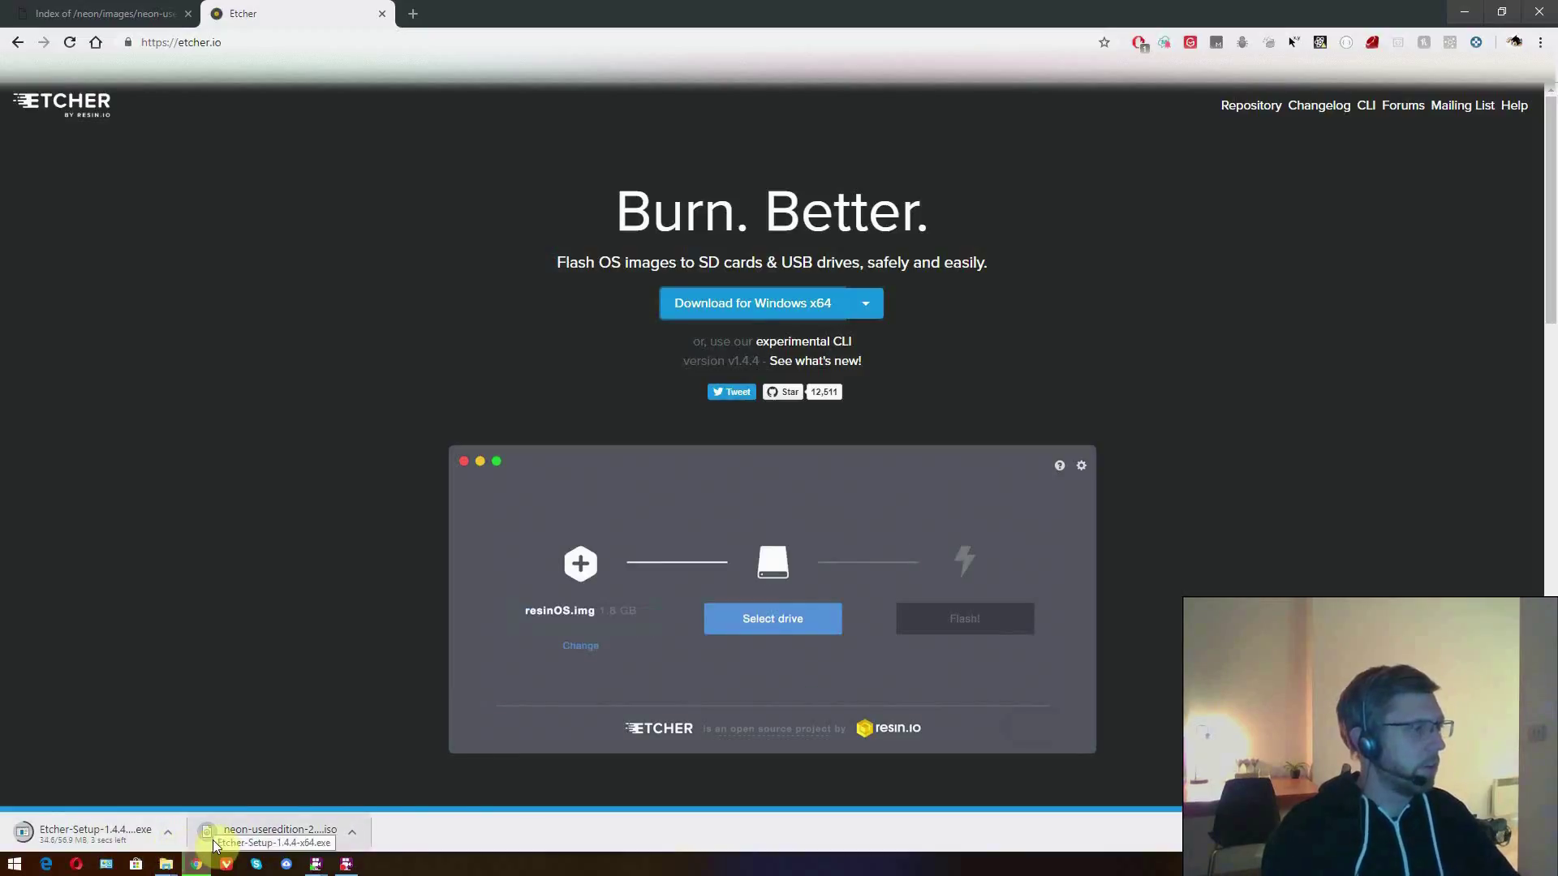
left_click(1465, 11)
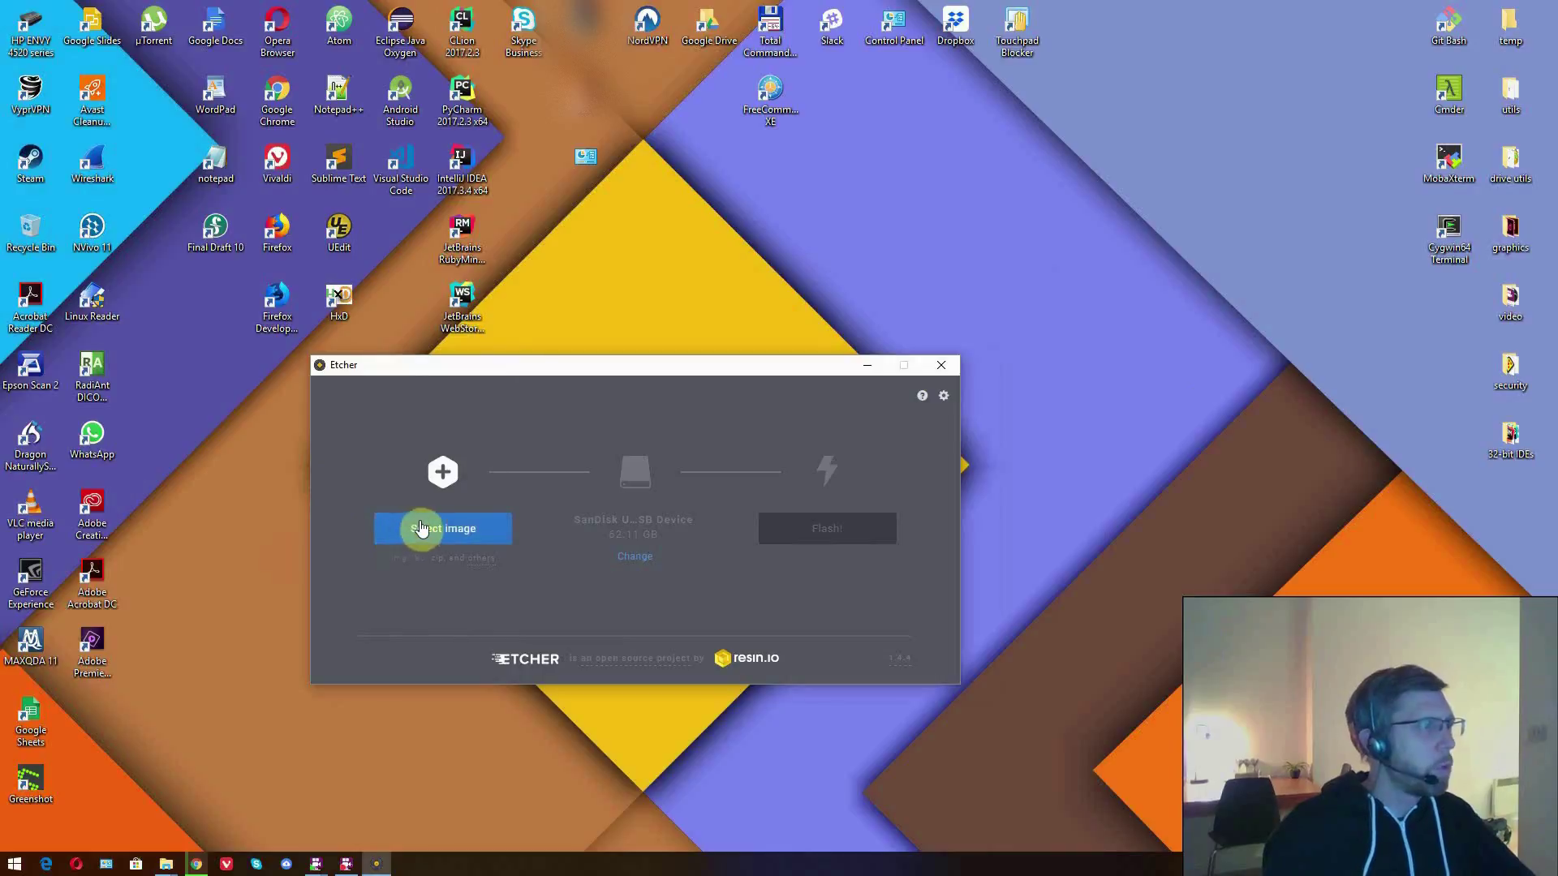
left_click(425, 529)
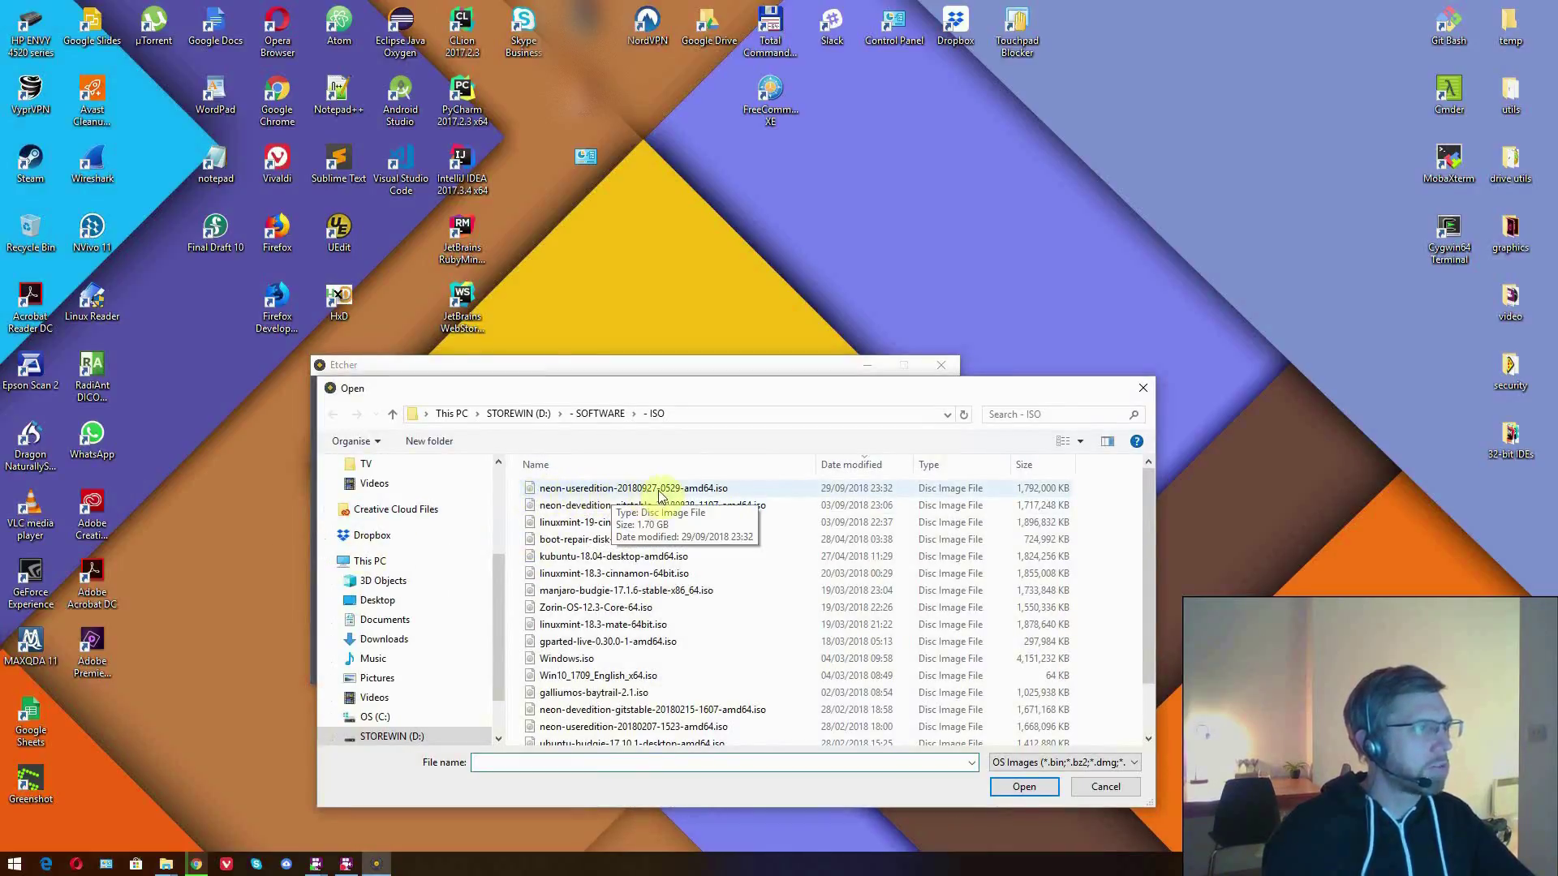
left_click(690, 490)
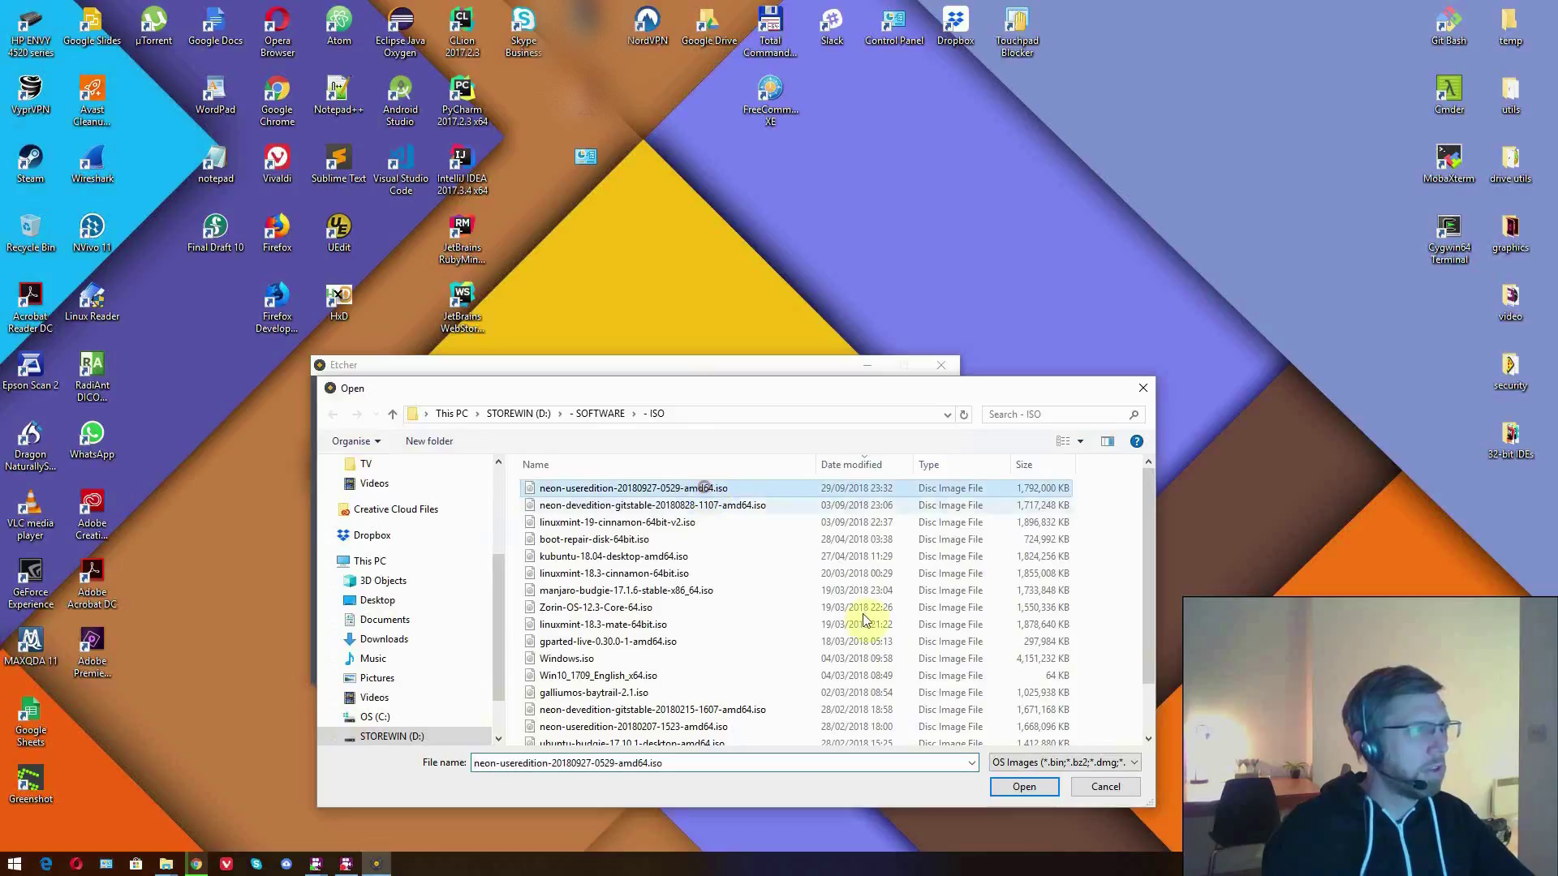
left_click(1024, 786)
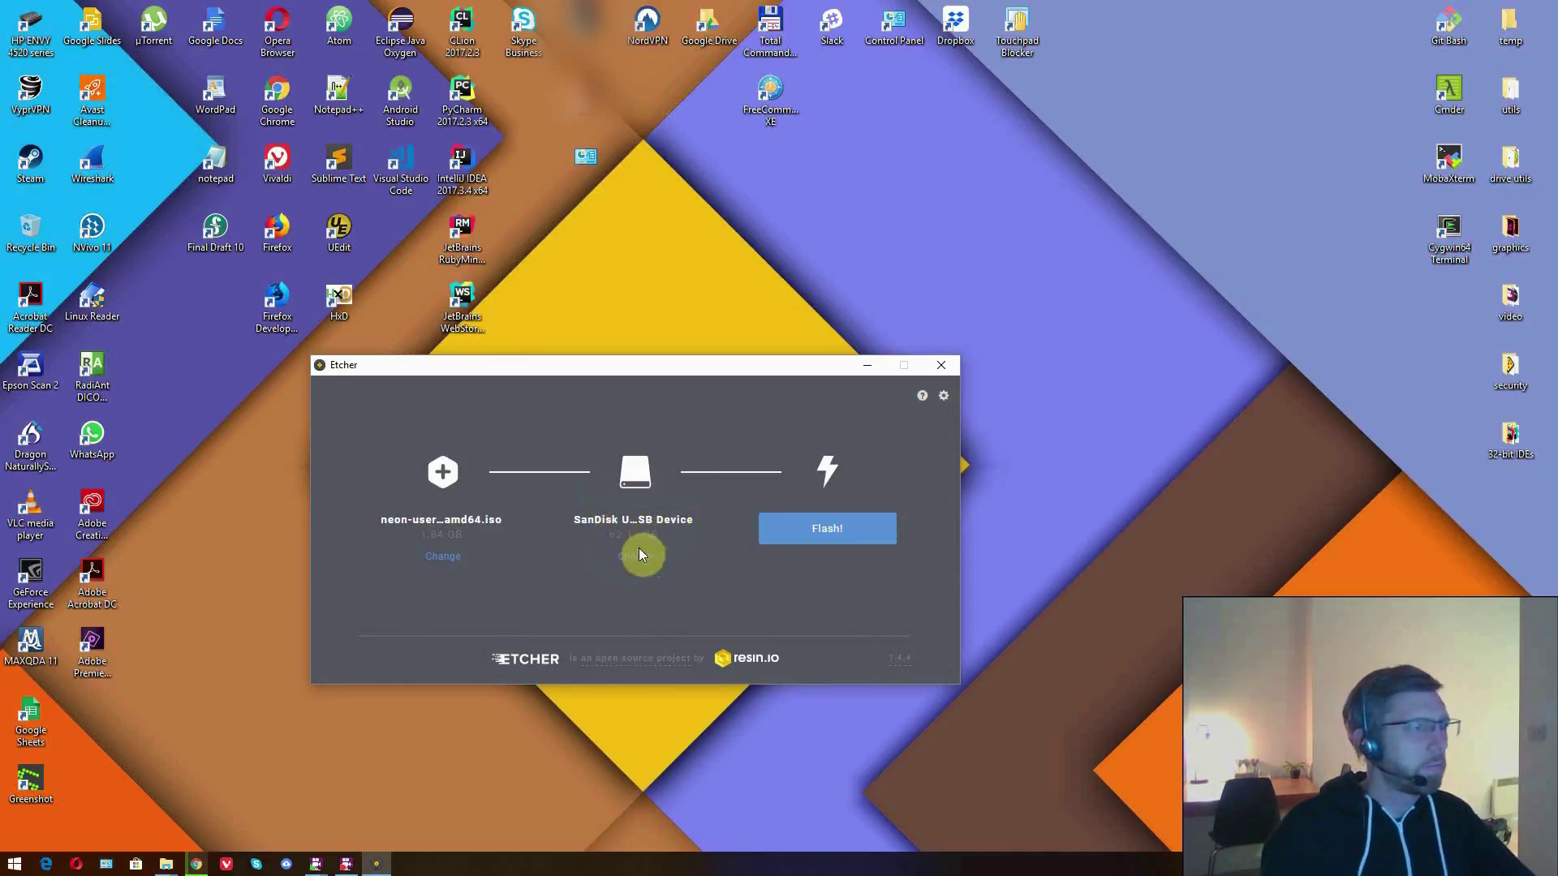
left_click_drag(440, 369, 422, 391)
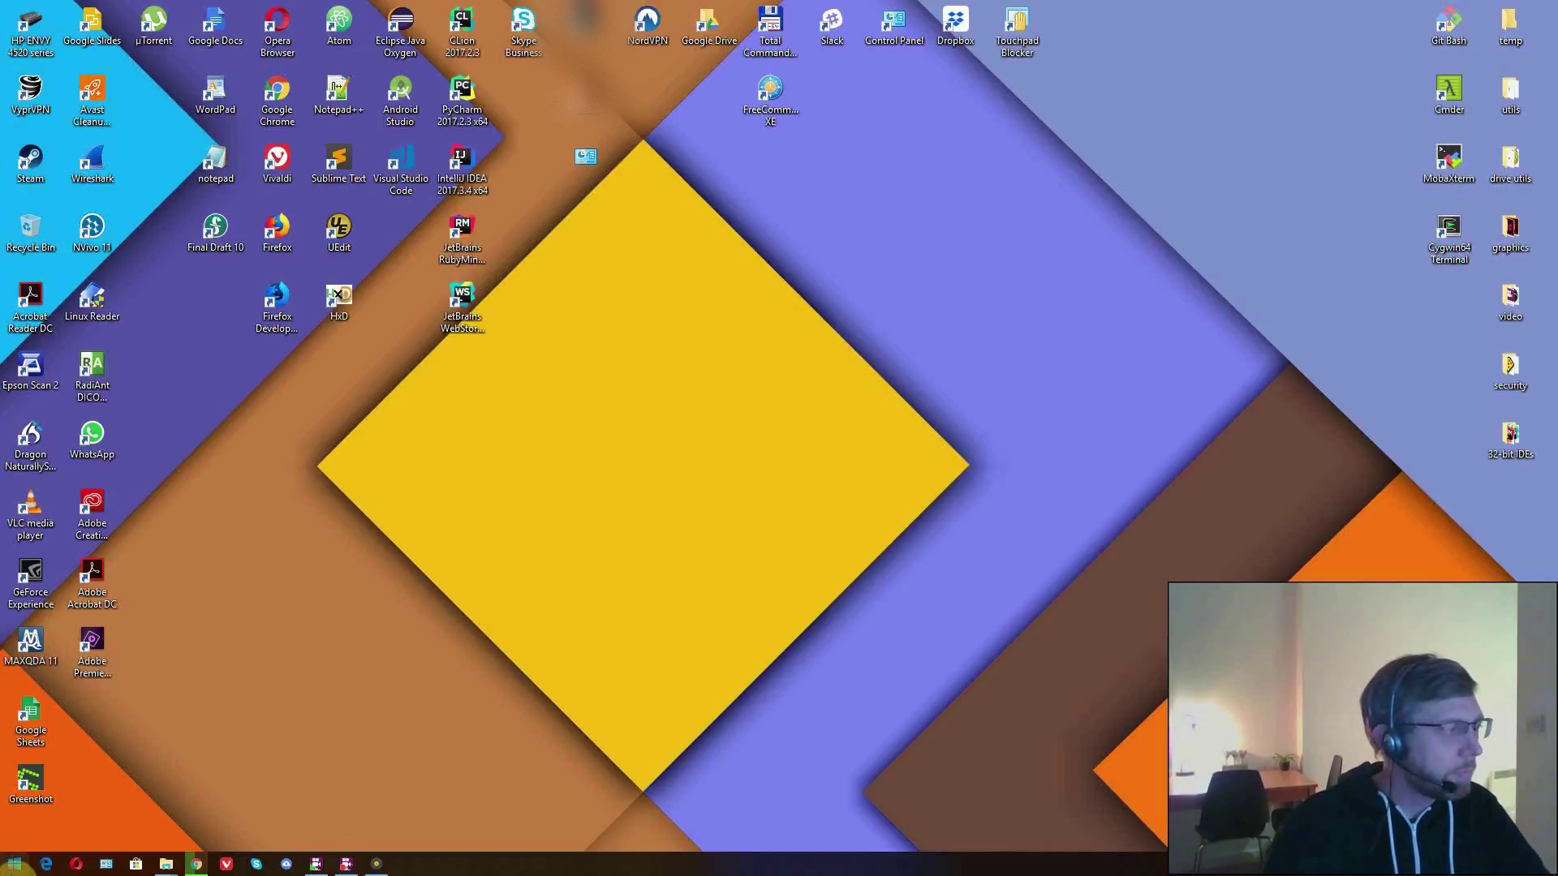
Step: Review the Backup and Recovery pages under Settings > Update & Security
left_click(14, 864)
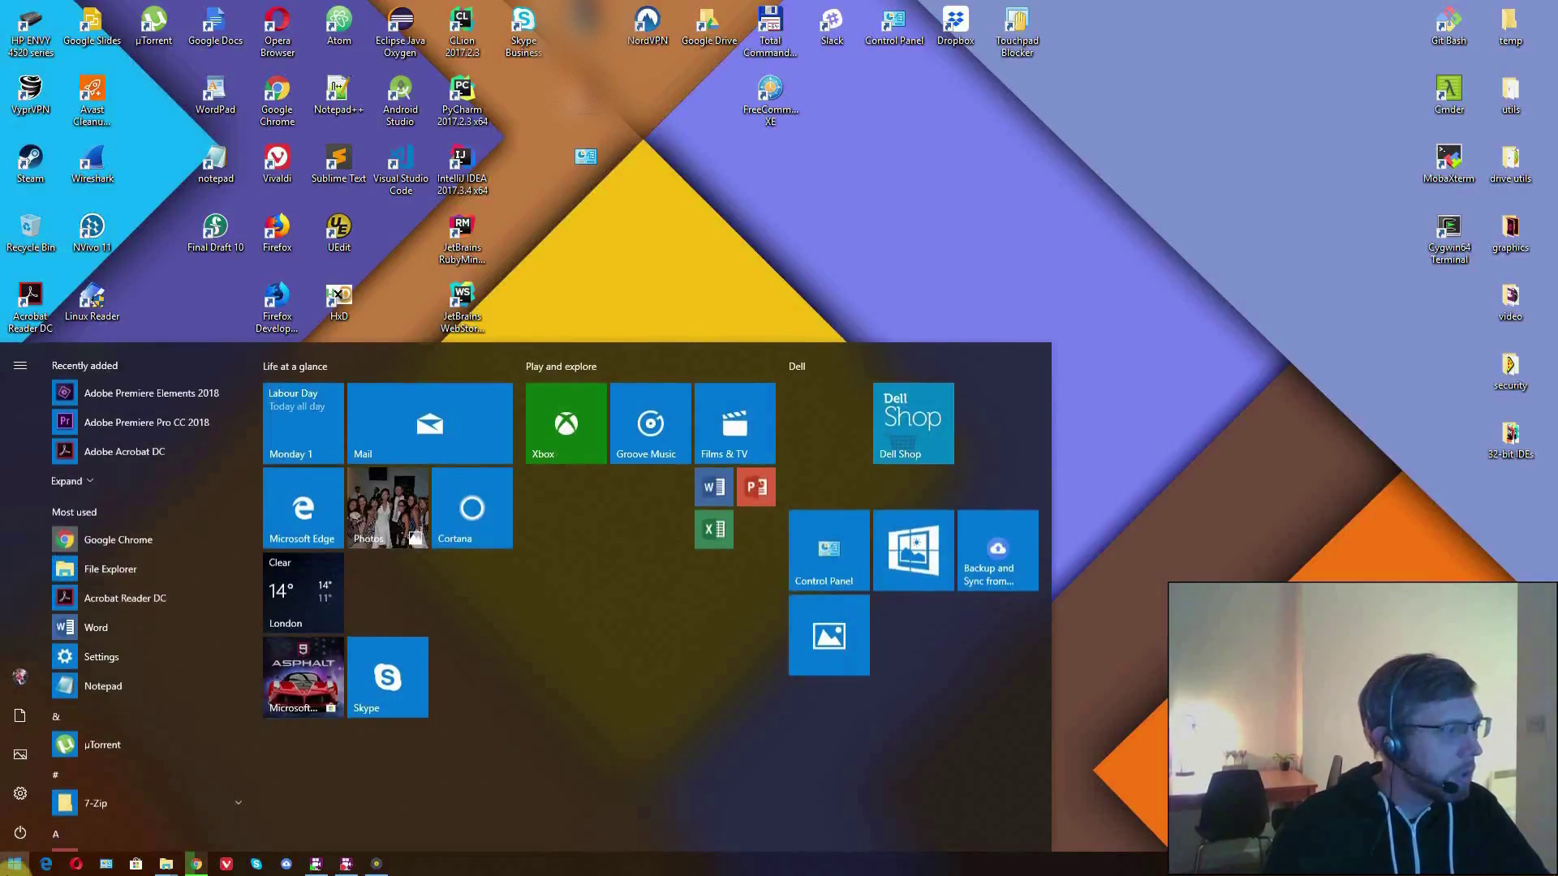
left_click(89, 659)
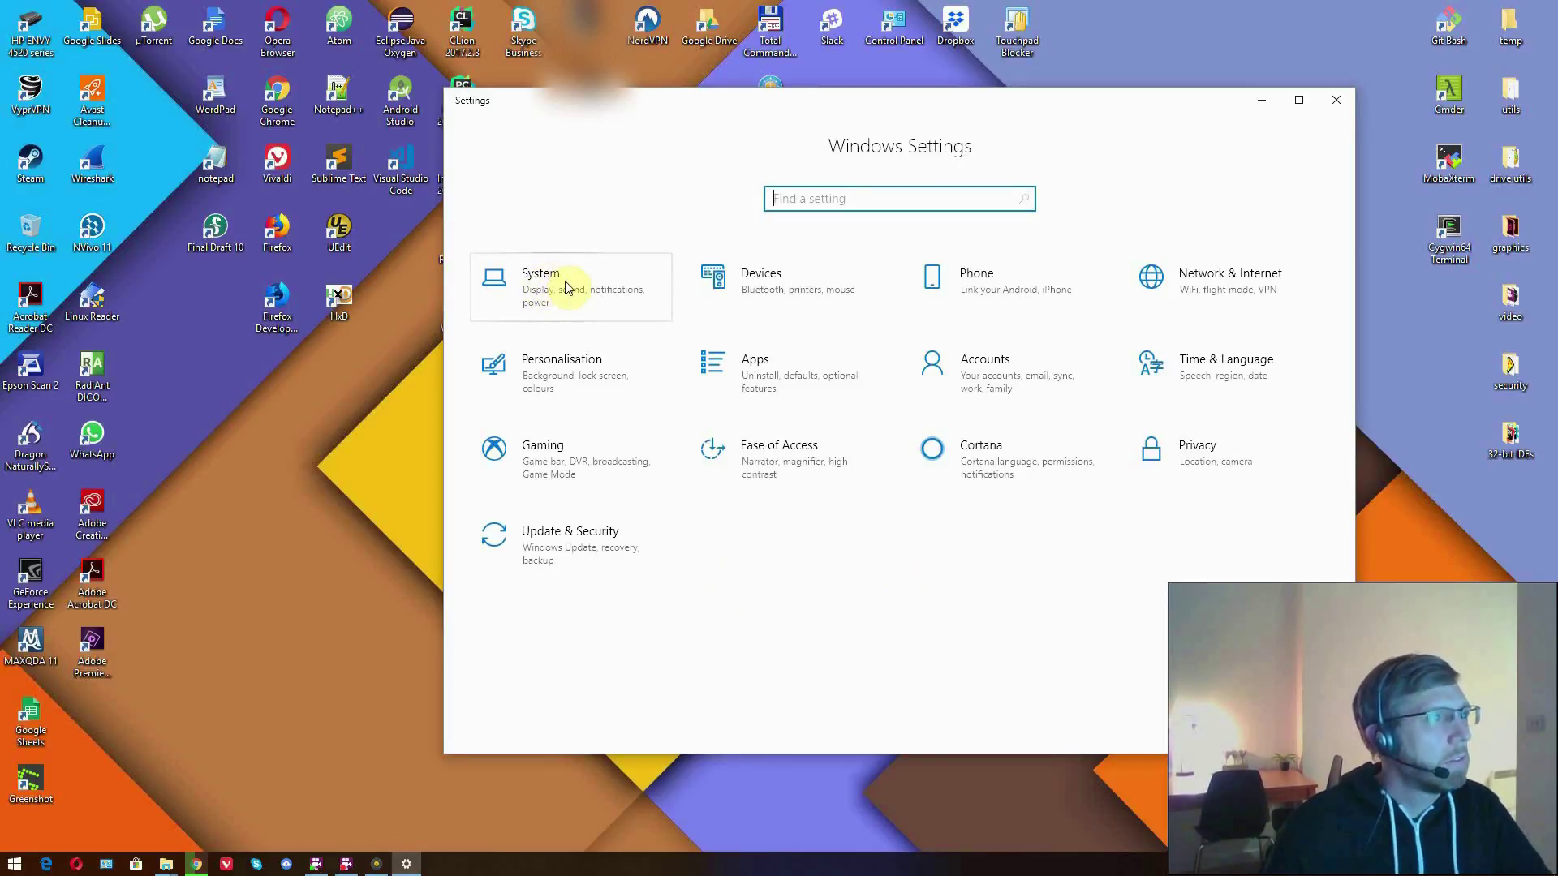
left_click(590, 549)
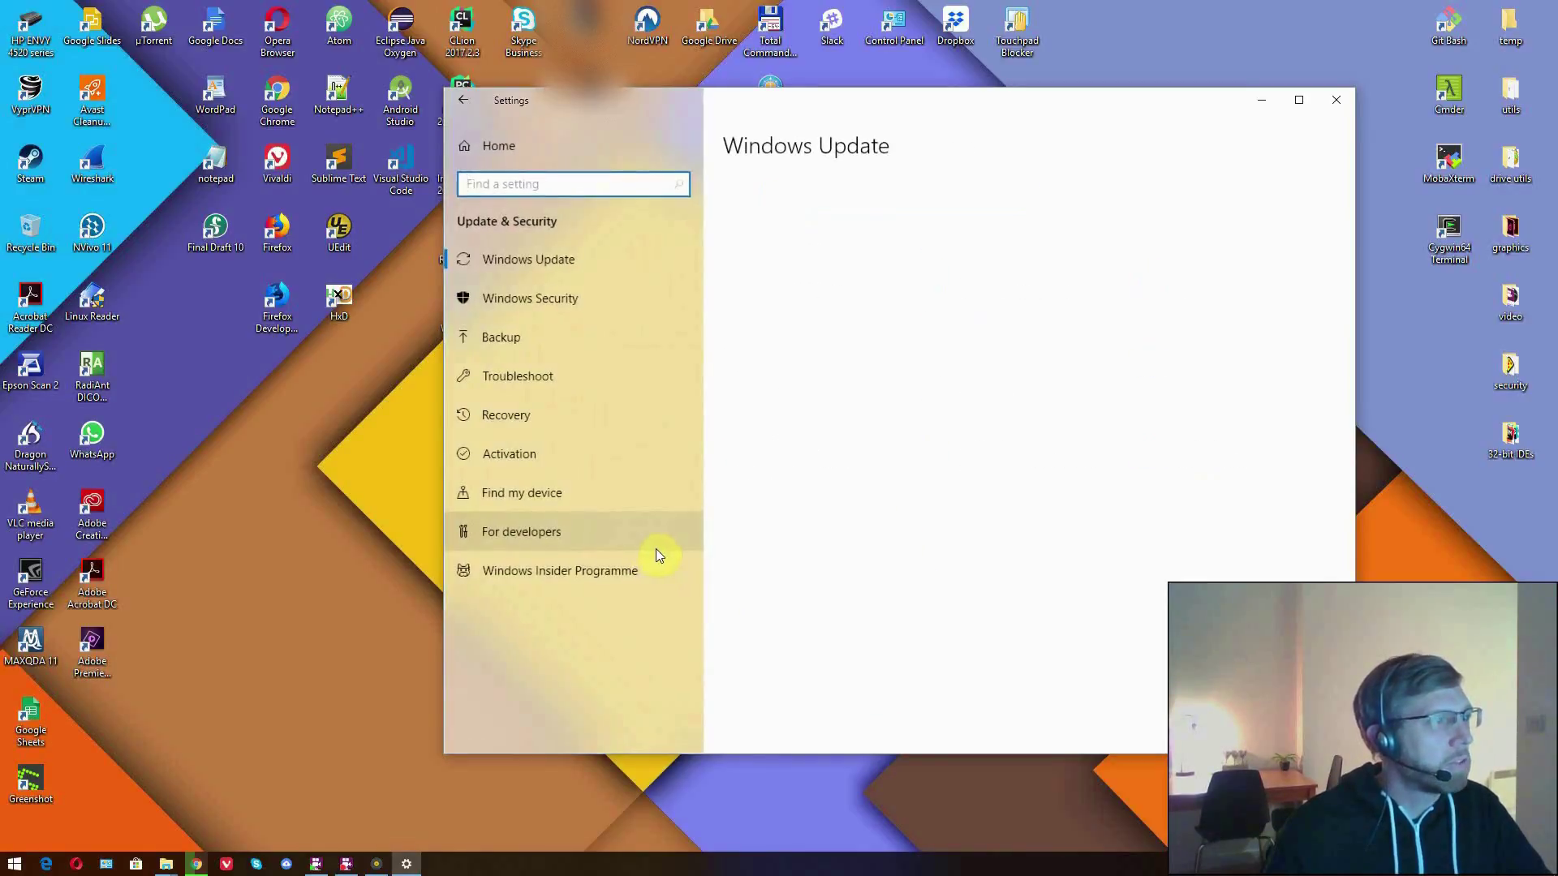
left_click(513, 337)
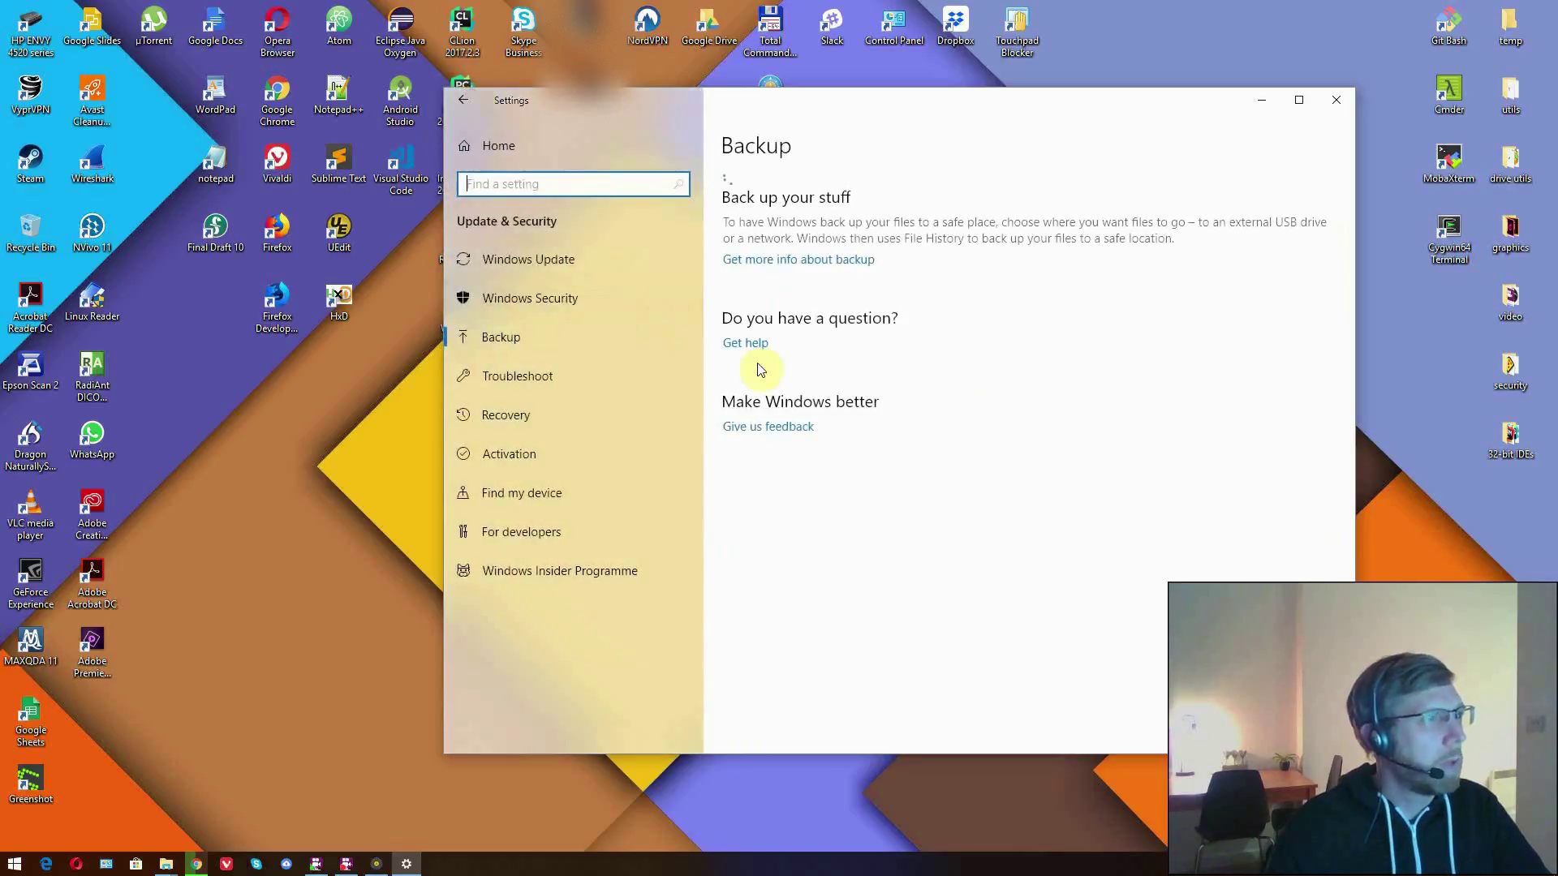
left_click(511, 416)
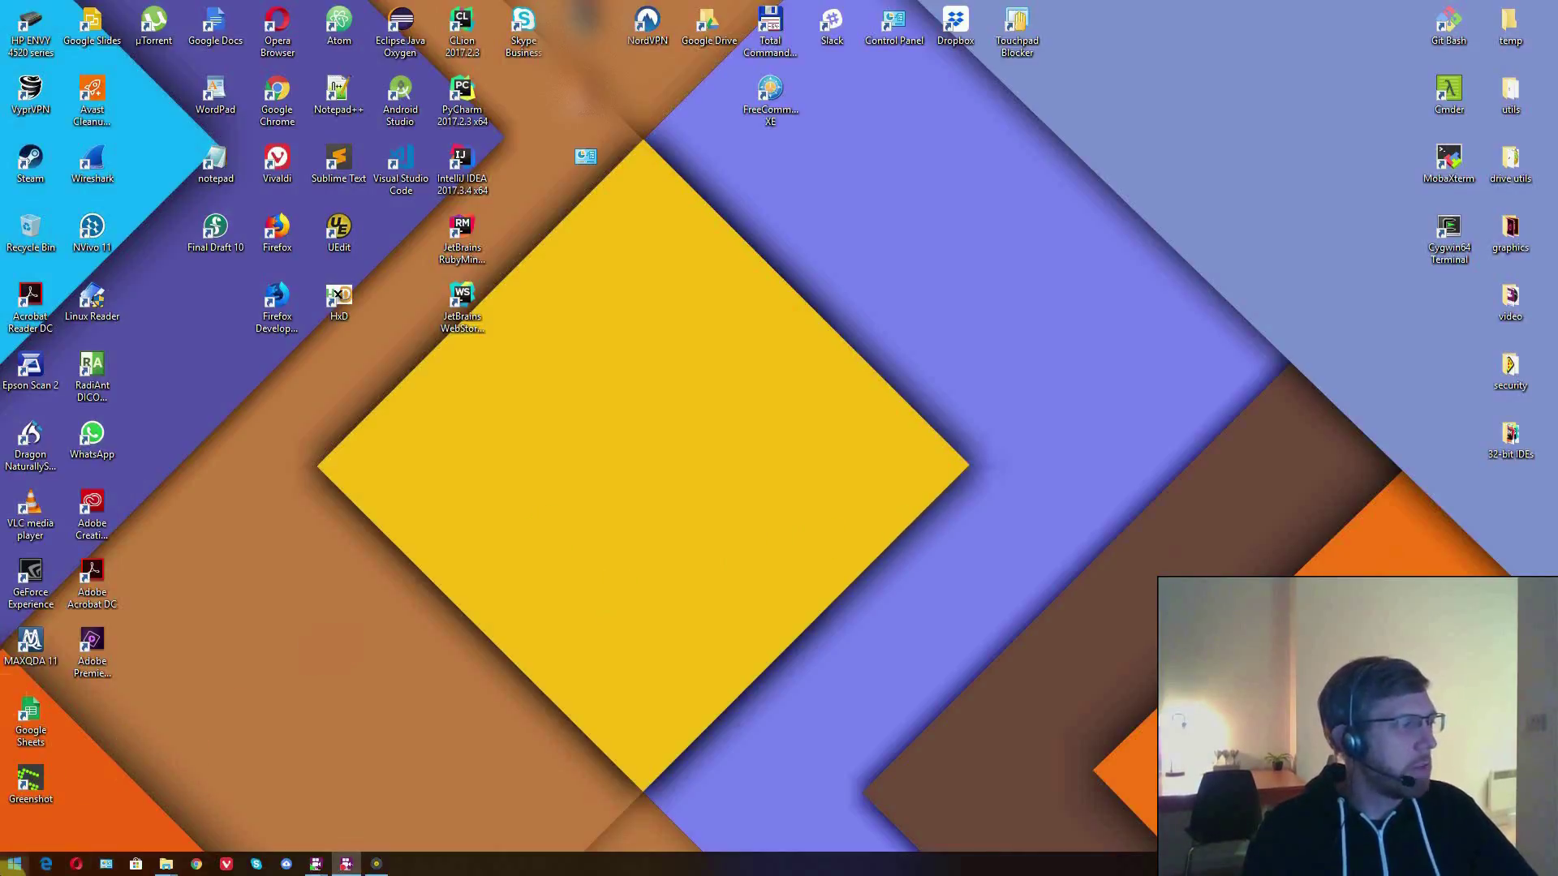
Step: Launch diskmgmt.msc from the Run box and maximize the Disk Management window
left_click(12, 868)
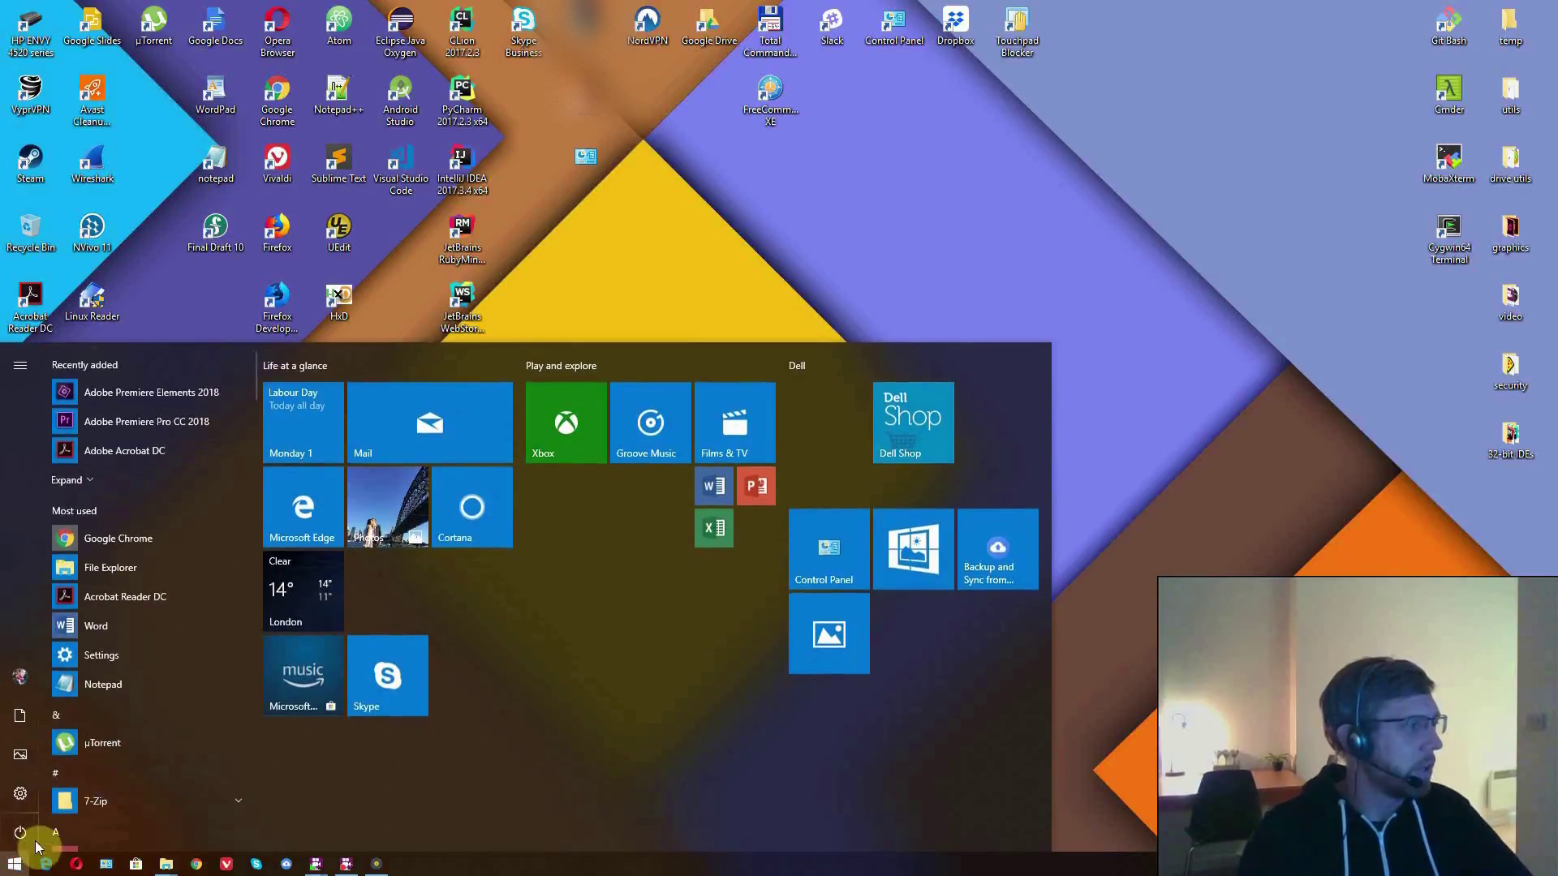
right_click(14, 865)
left_click(59, 786)
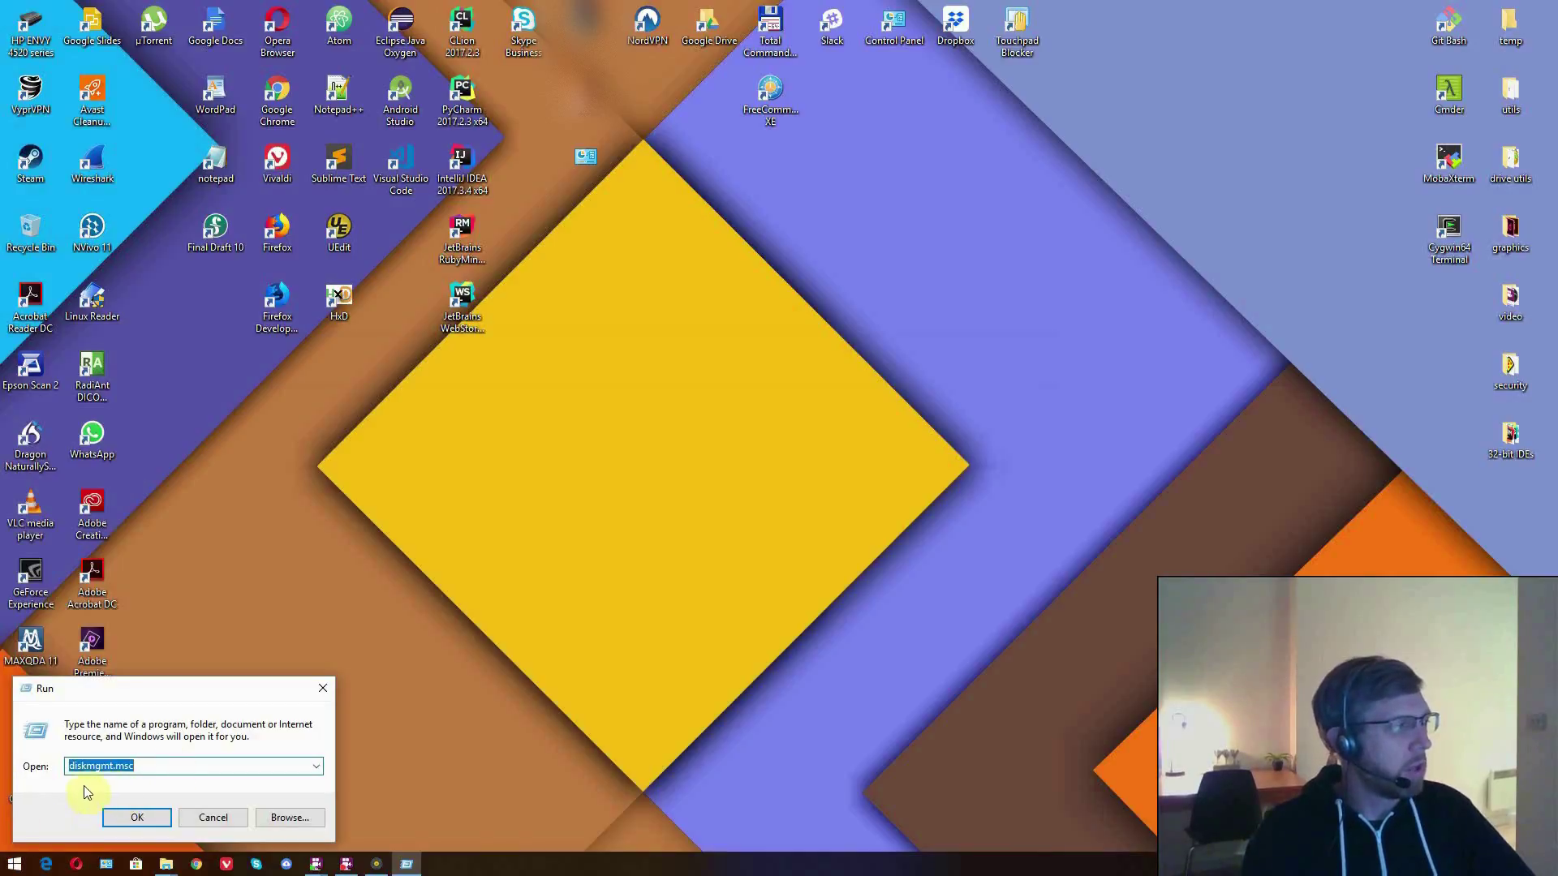
left_click(117, 766)
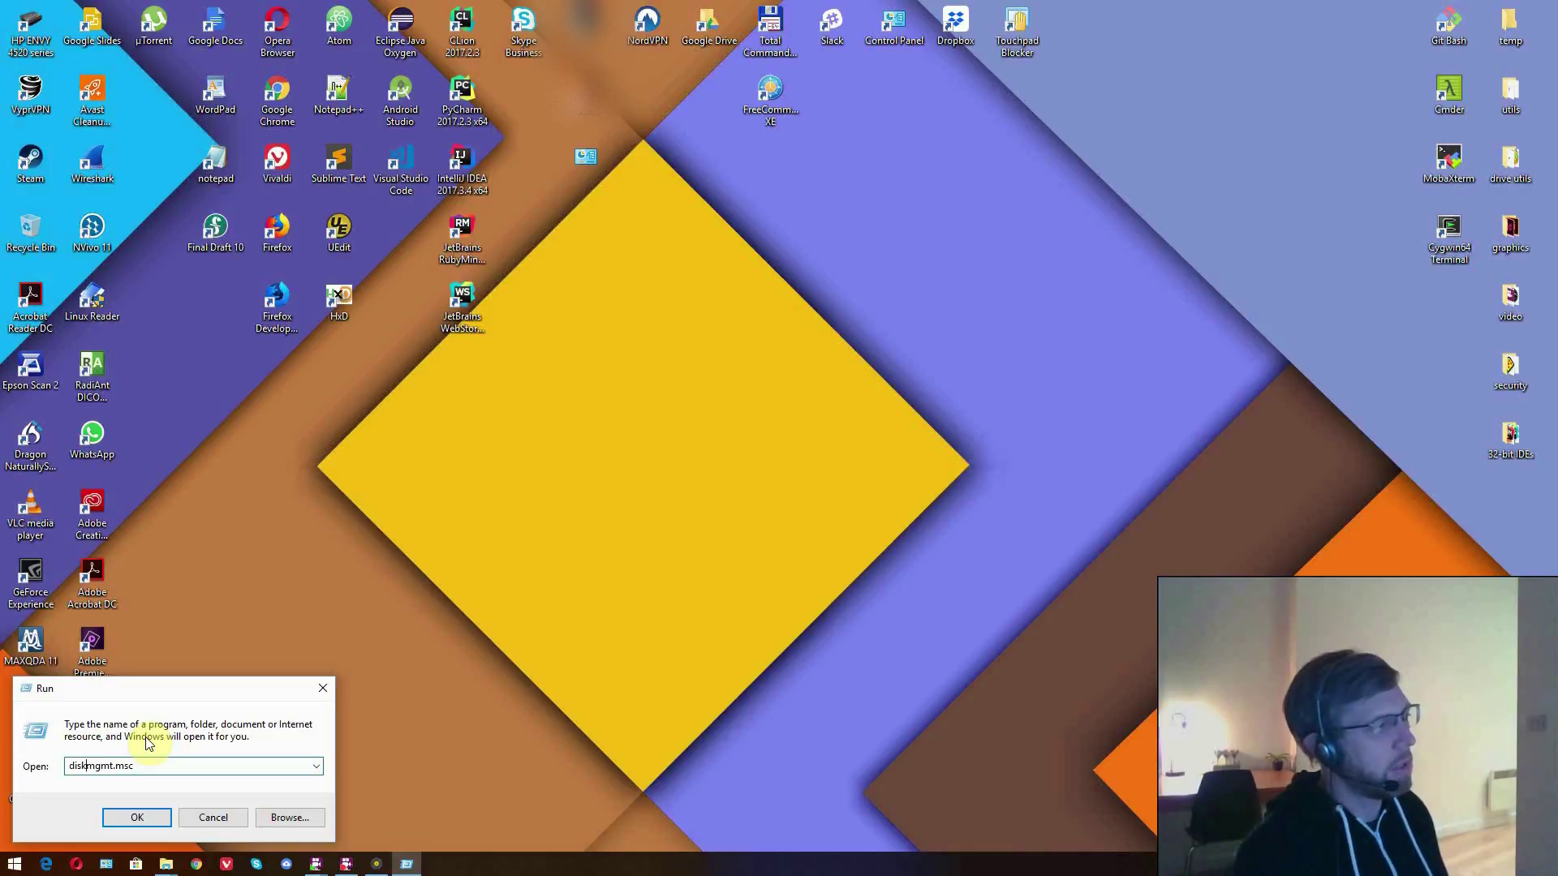
left_click(142, 820)
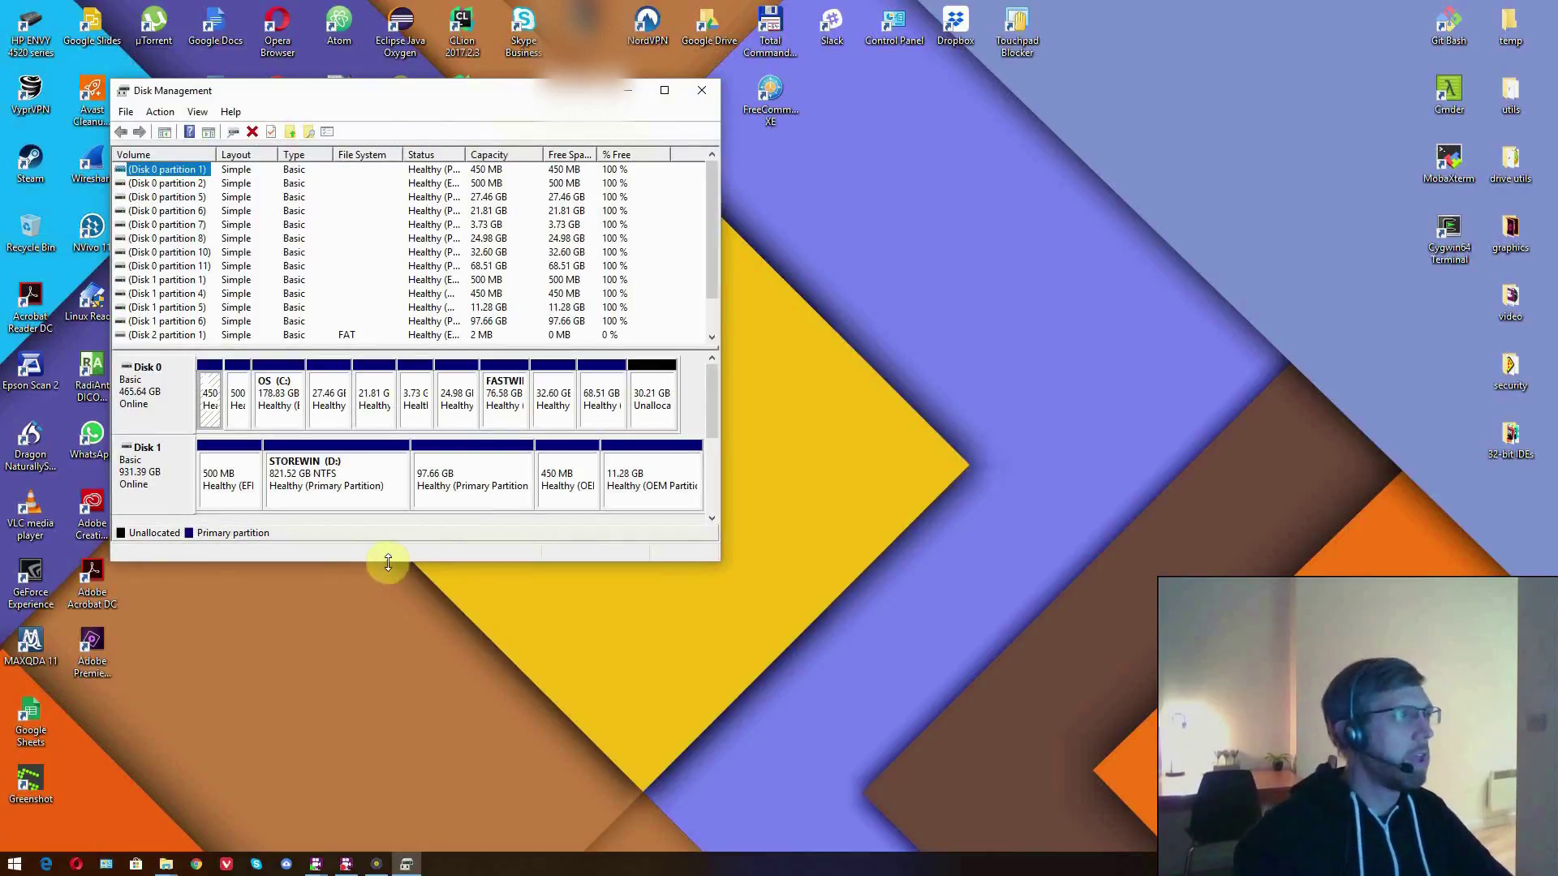
left_click(665, 91)
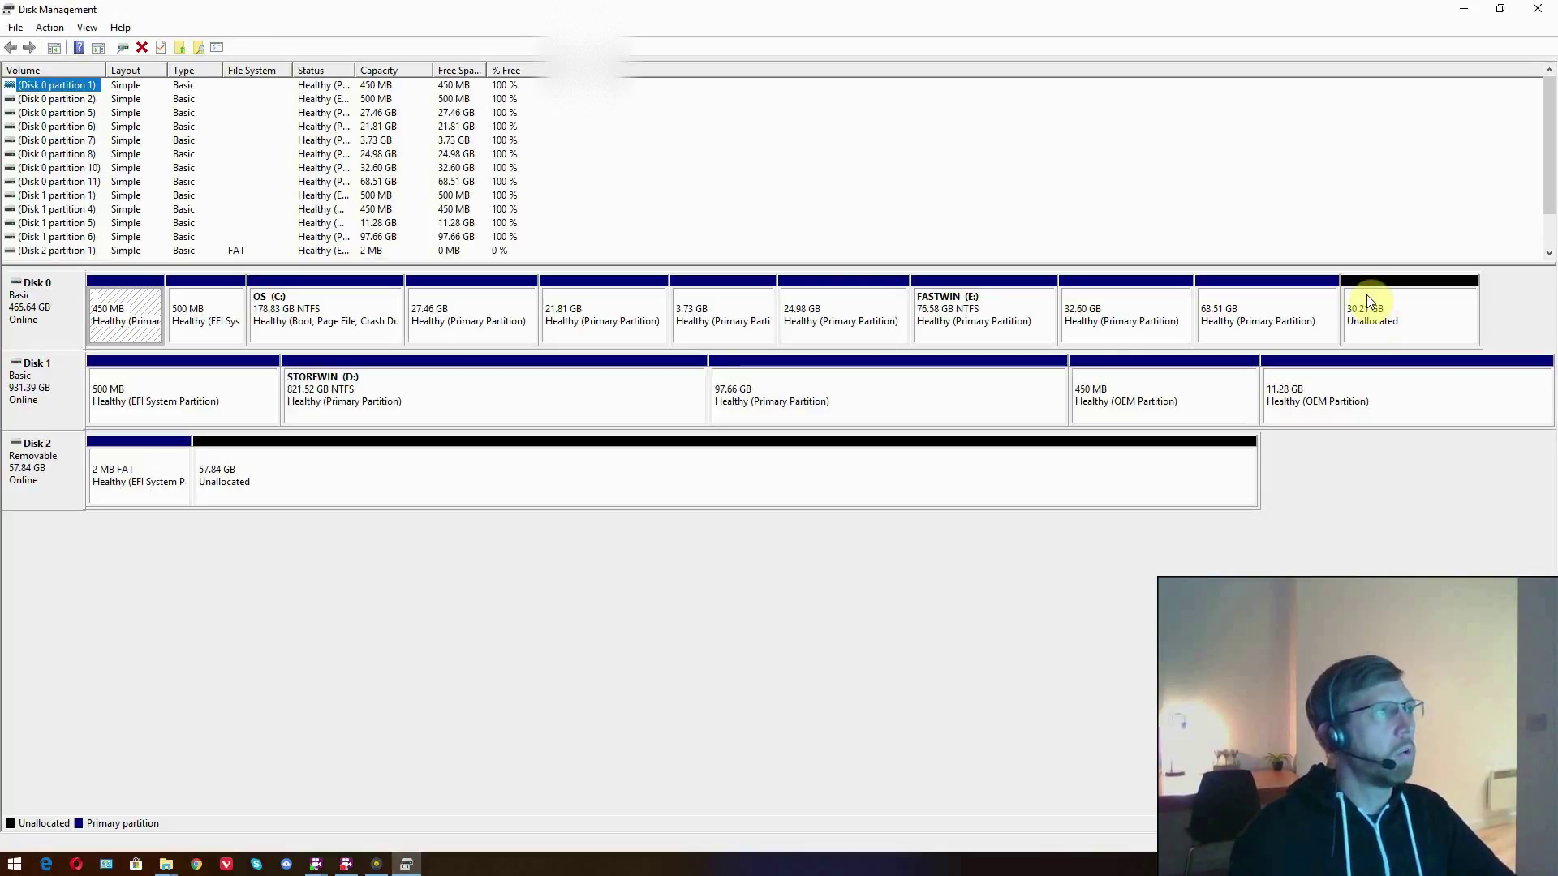
Step: Select Disk 0's OS (C:) partition and open its context menu
left_click(333, 313)
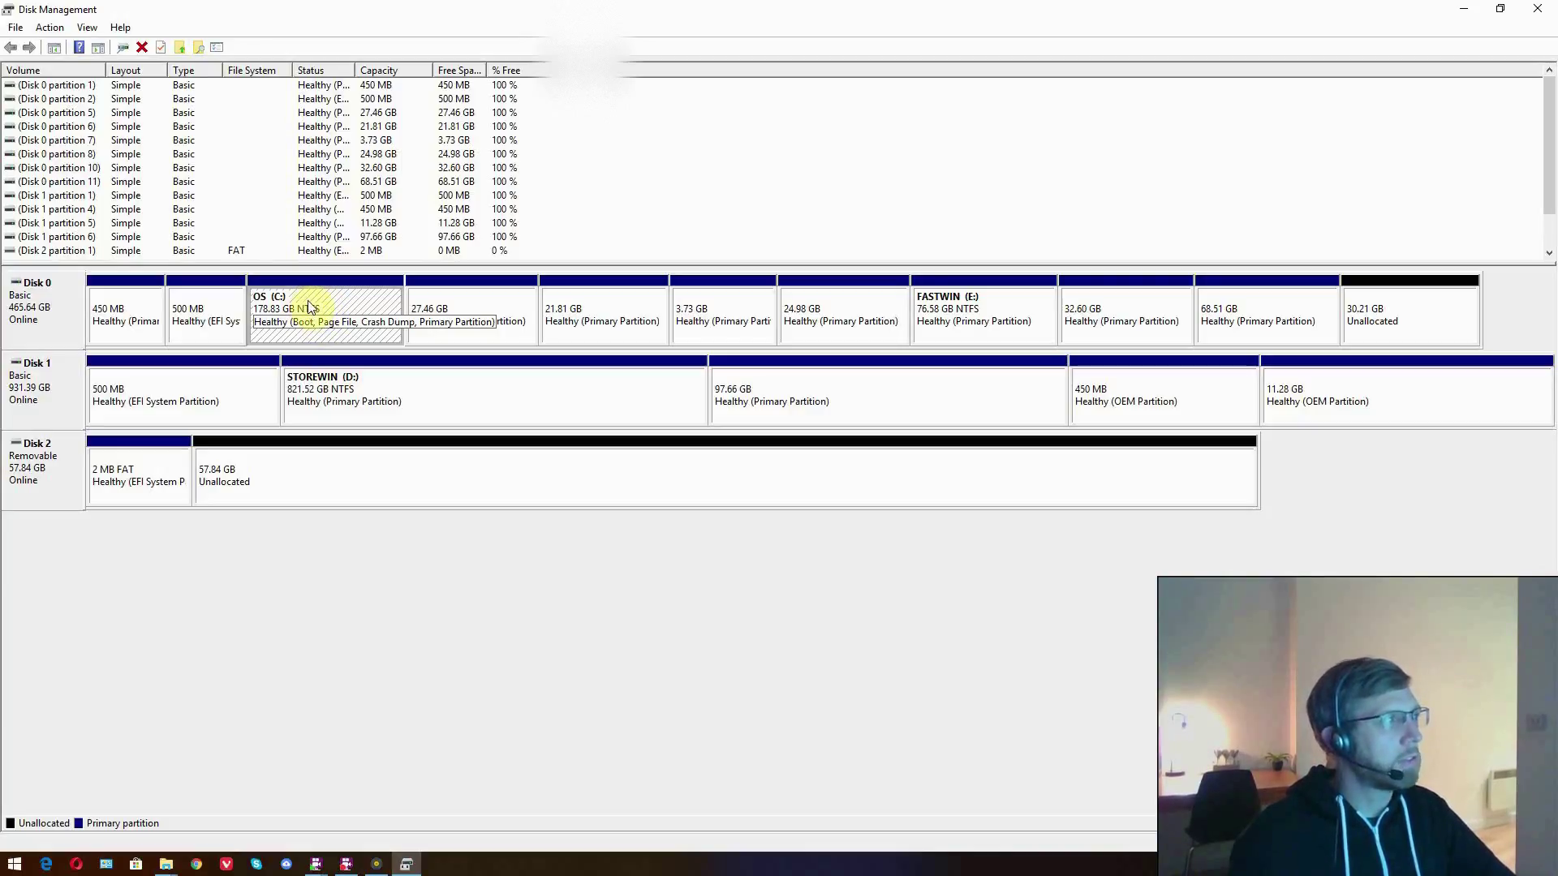
right_click(309, 305)
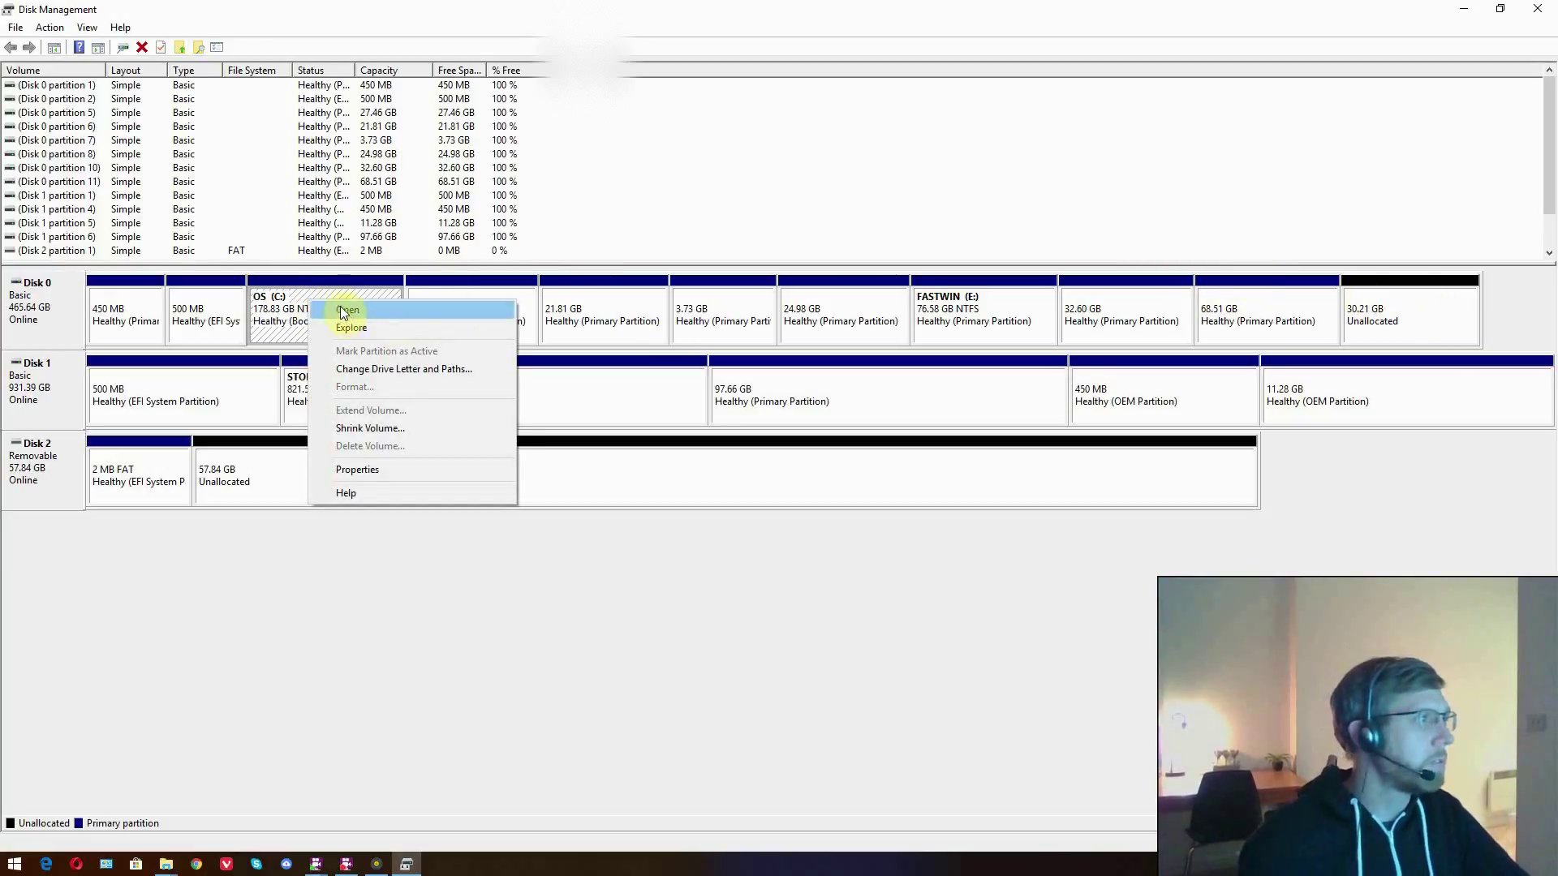
Step: Open Shrink Volume for C:, note 0 MB available to shrink, and cancel
left_click(381, 427)
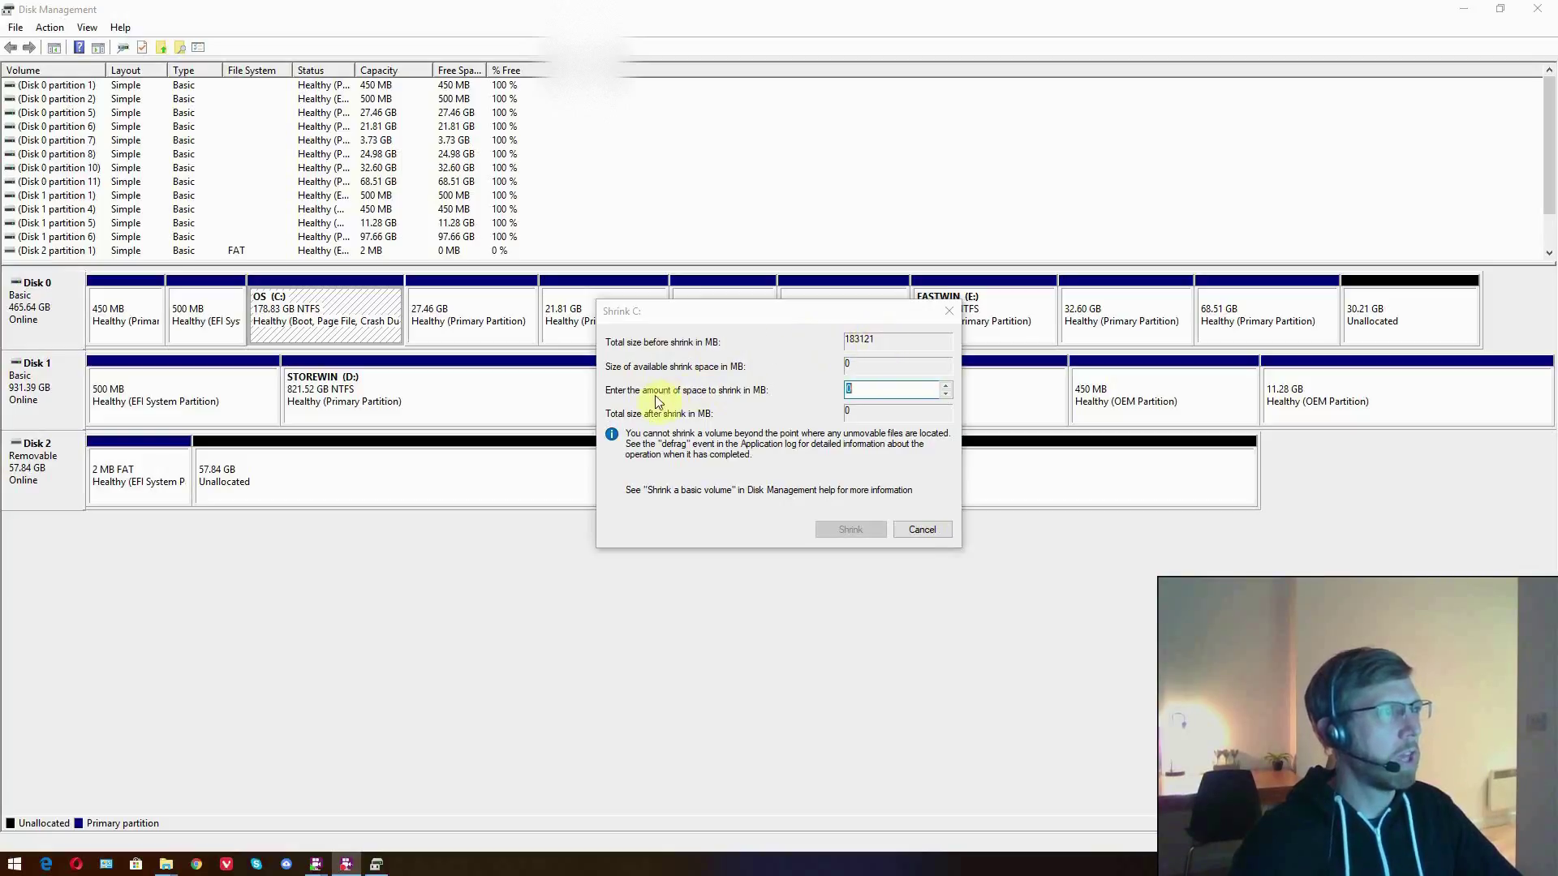
left_click(945, 388)
left_click(877, 389)
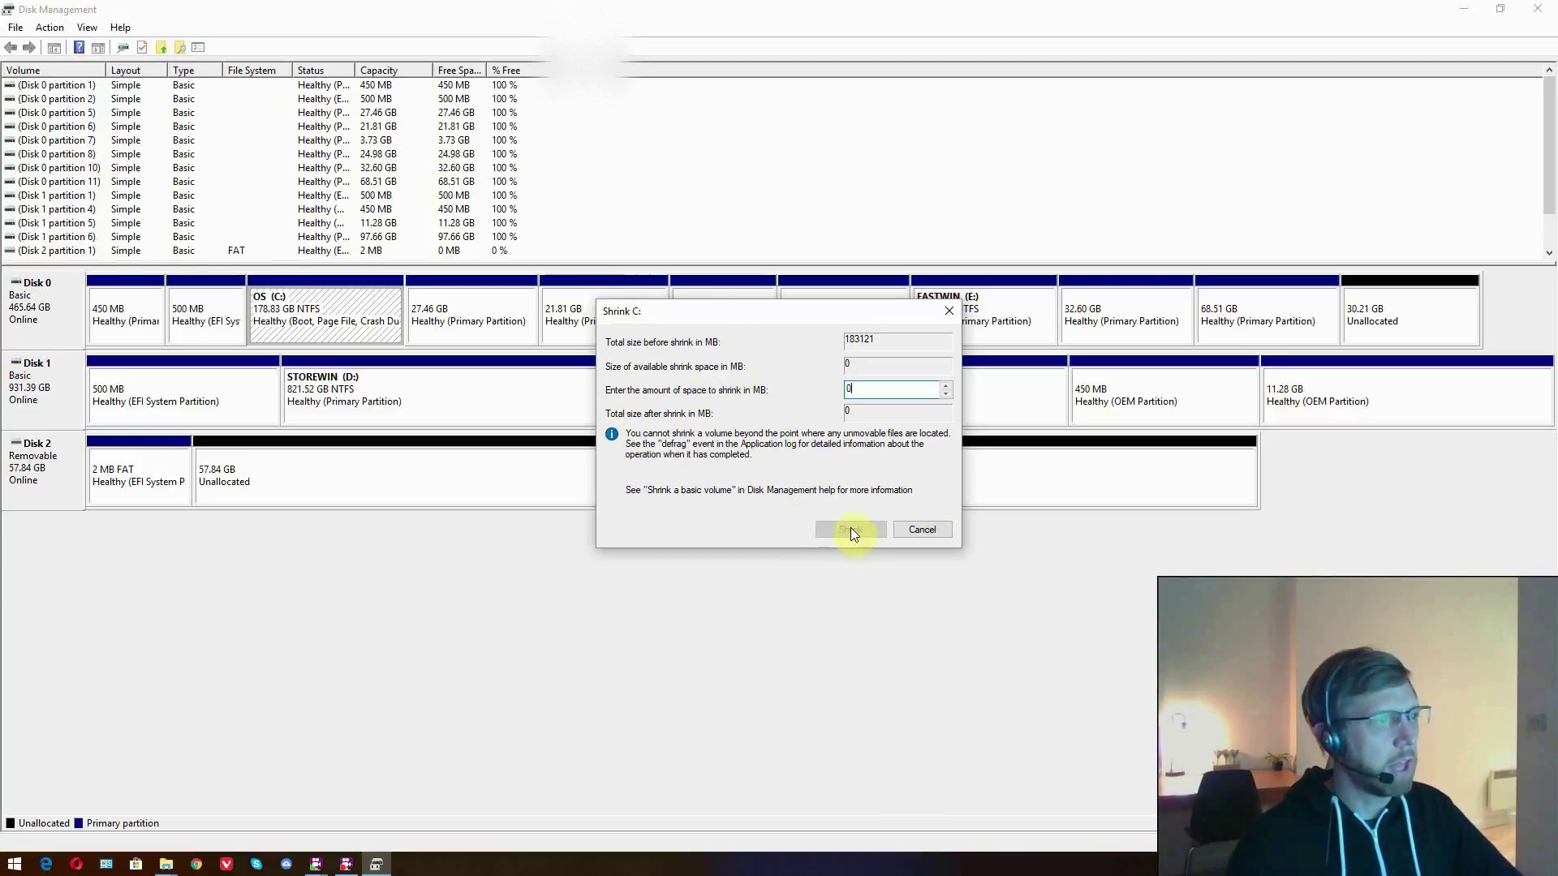
left_click(920, 529)
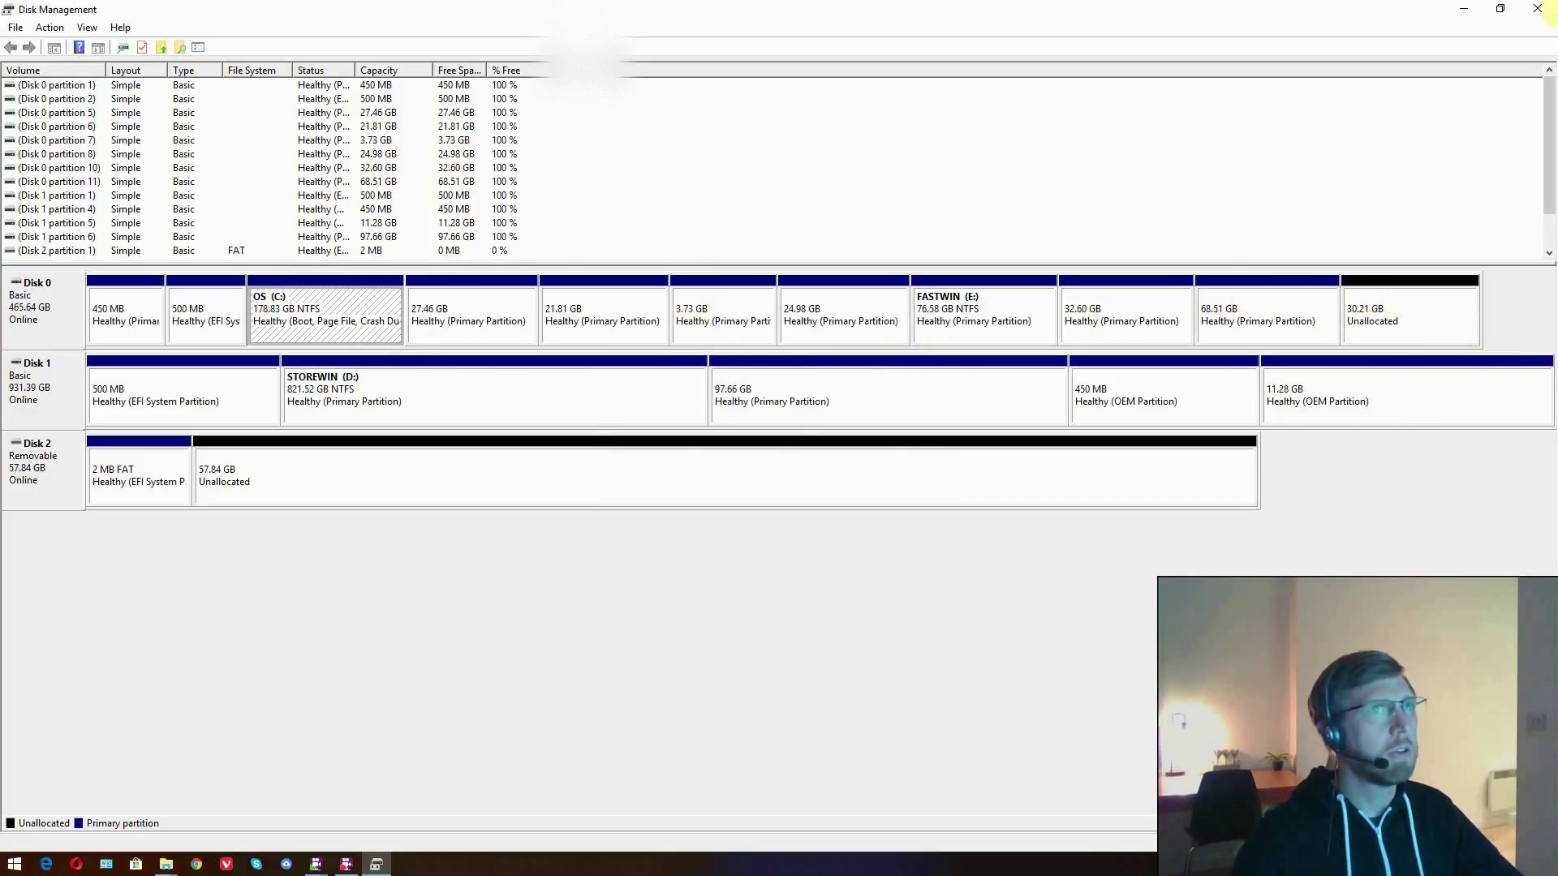
Step: Close Disk Management and boot from 'USB1 - UEFI OS(SanDisk)' in the F12 boot menu
left_click(1537, 8)
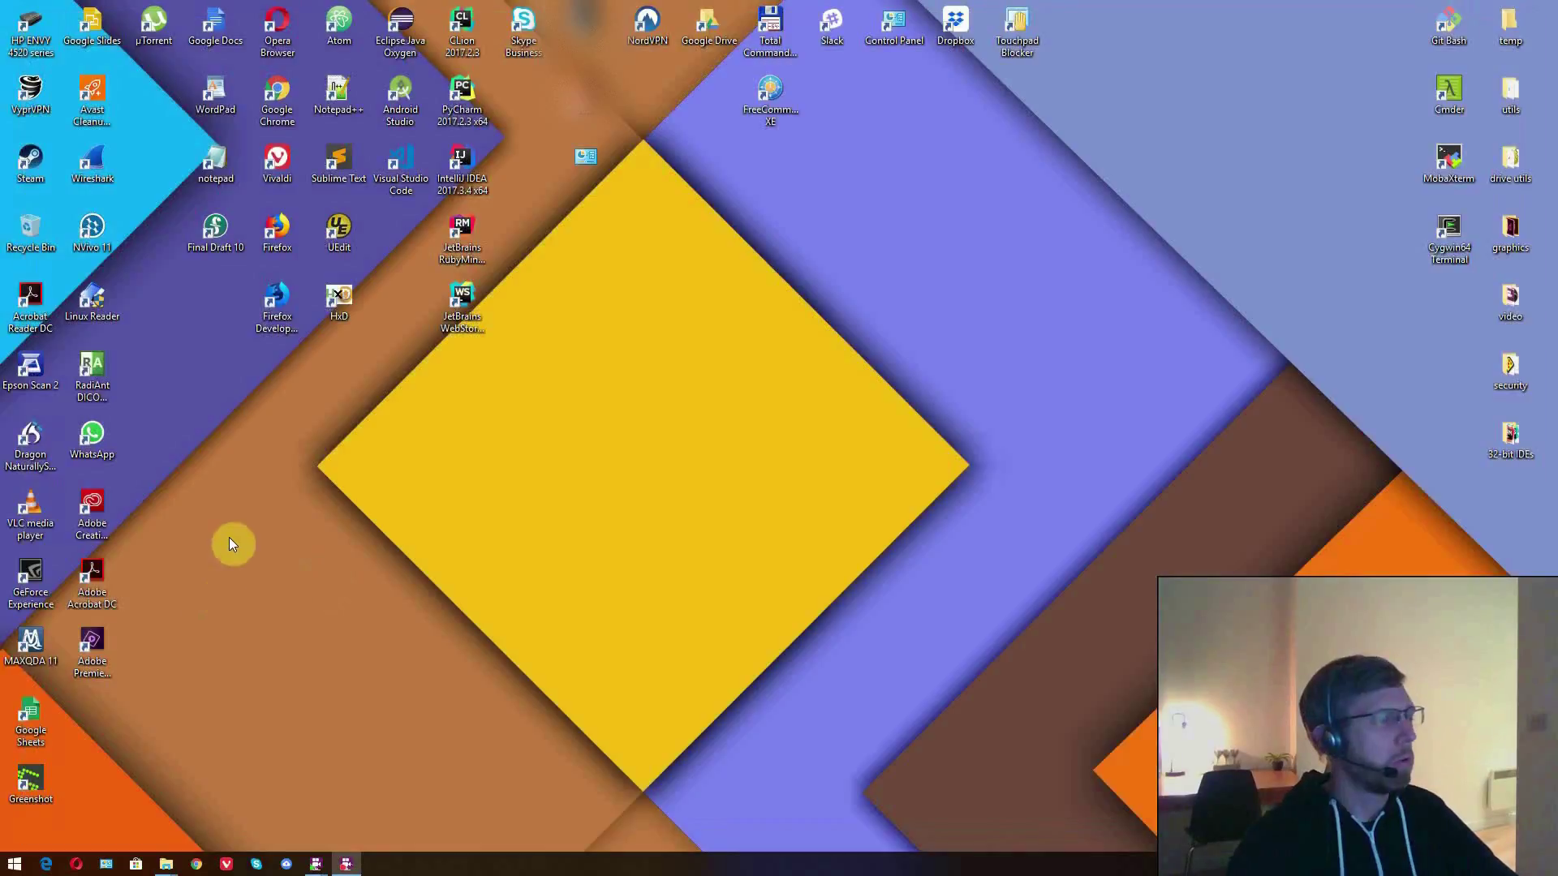
left_click(343, 631)
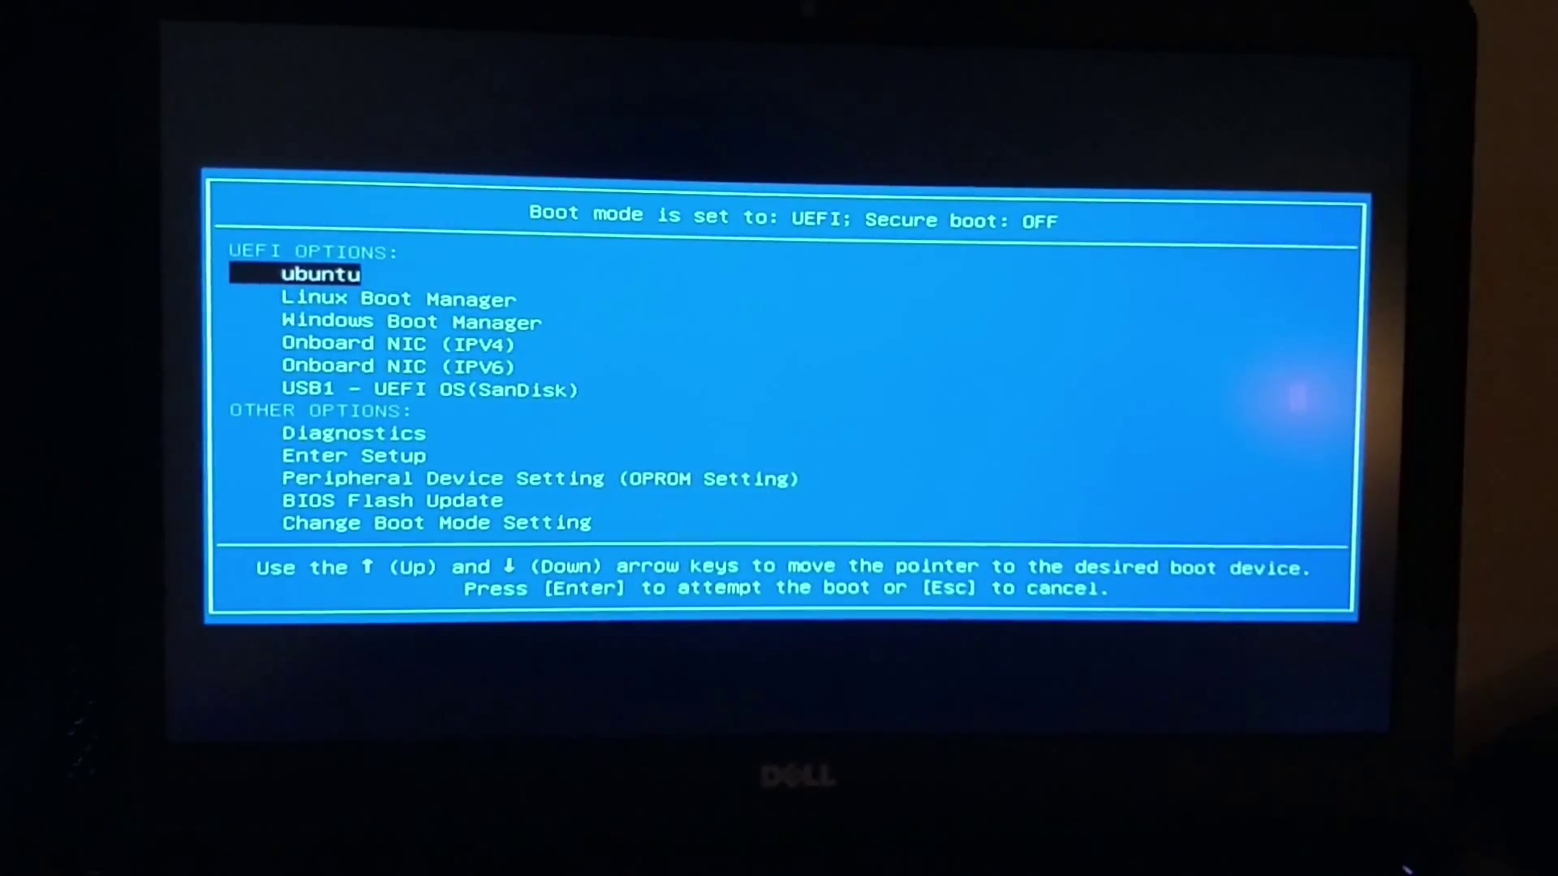
key("Down")
key("Down")
key("Down")
key("Down")
key("Down")
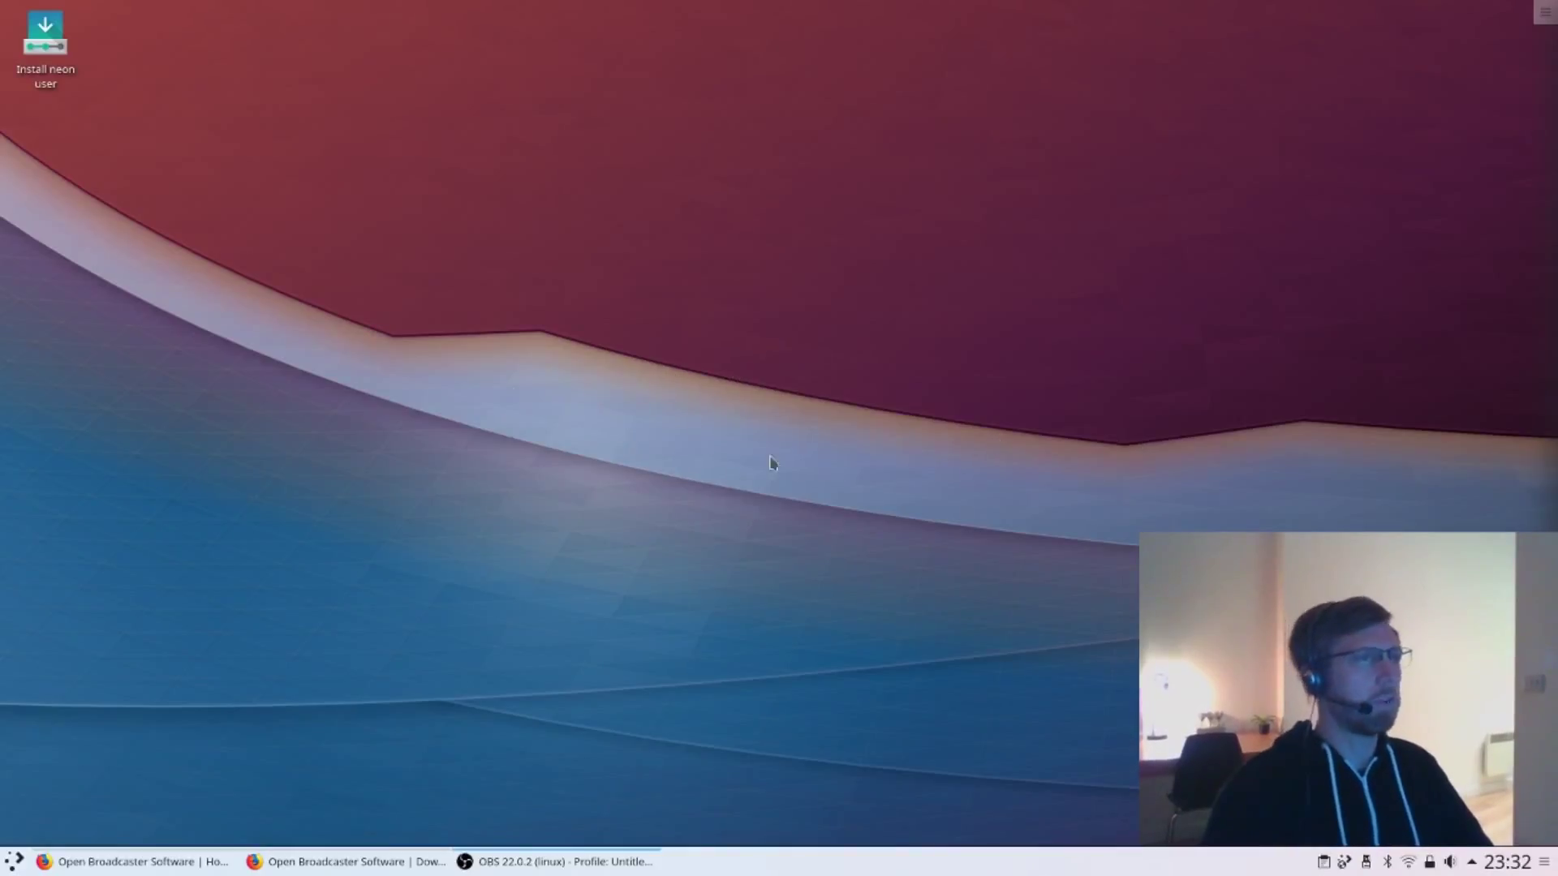
Step: Start 'Install neon user' from the live desktop and close the KDE Wallet Service prompt
left_click(46, 55)
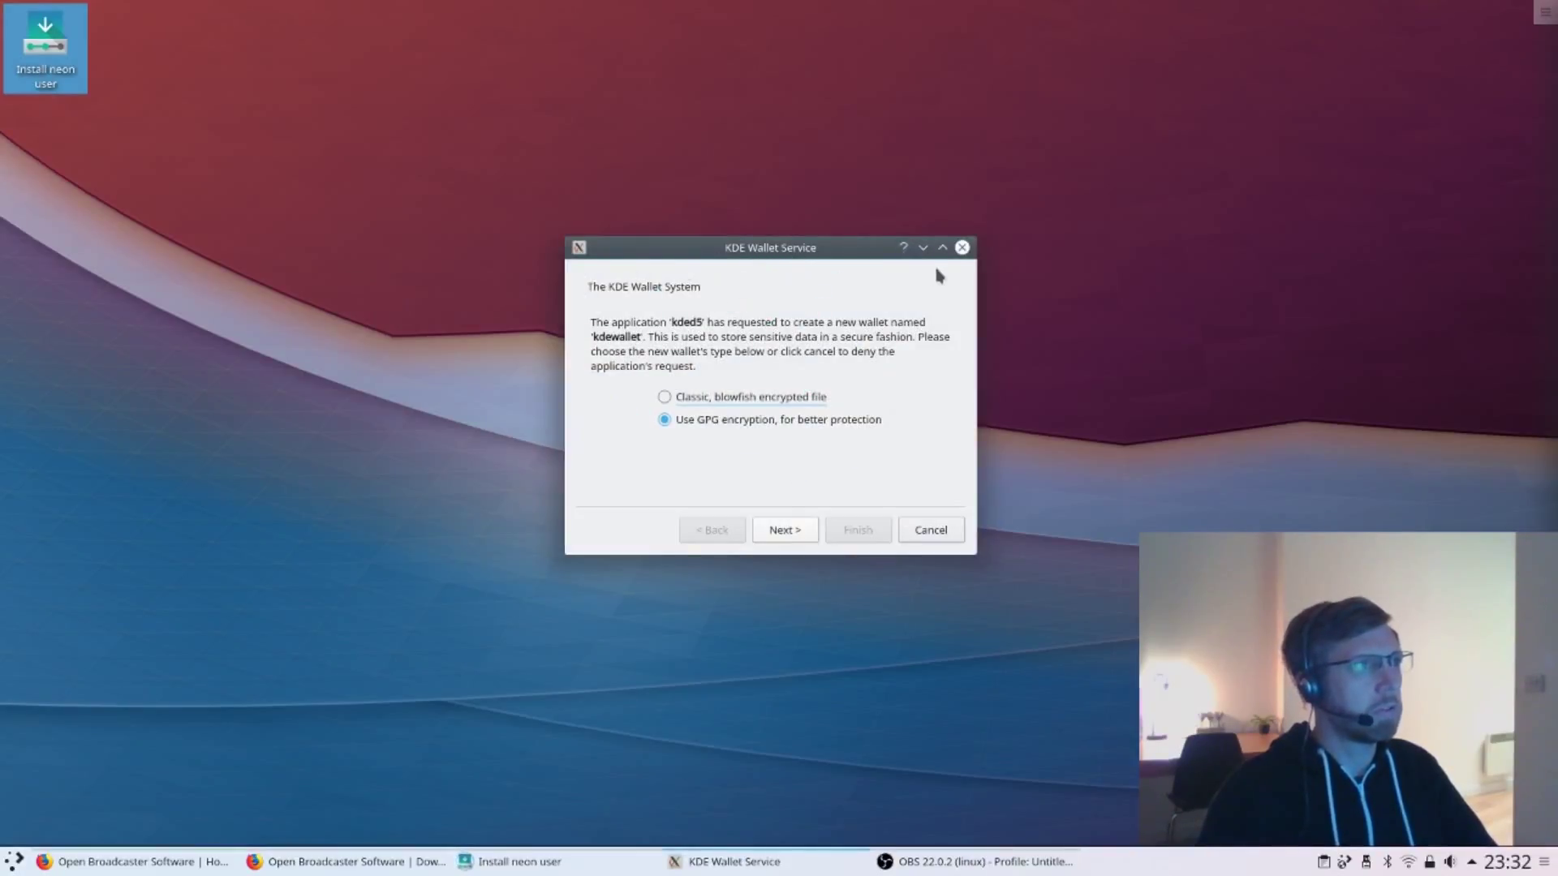
left_click(962, 248)
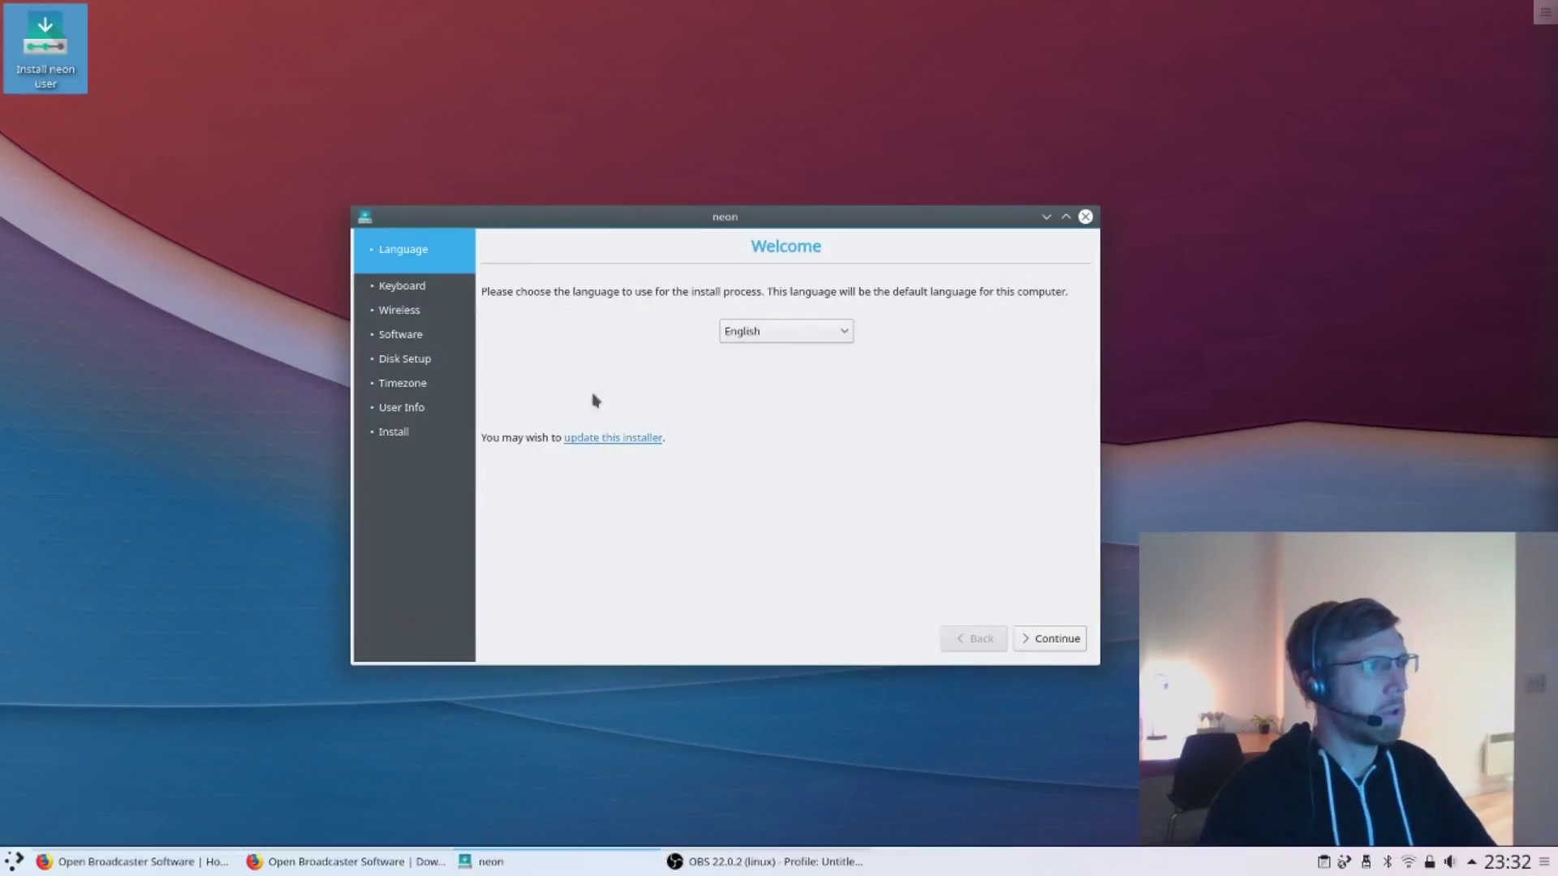
Step: Keep English as the installer language and continue
left_click(840, 331)
scroll(818, 477, "down", 2)
left_click(749, 420)
left_click(1065, 638)
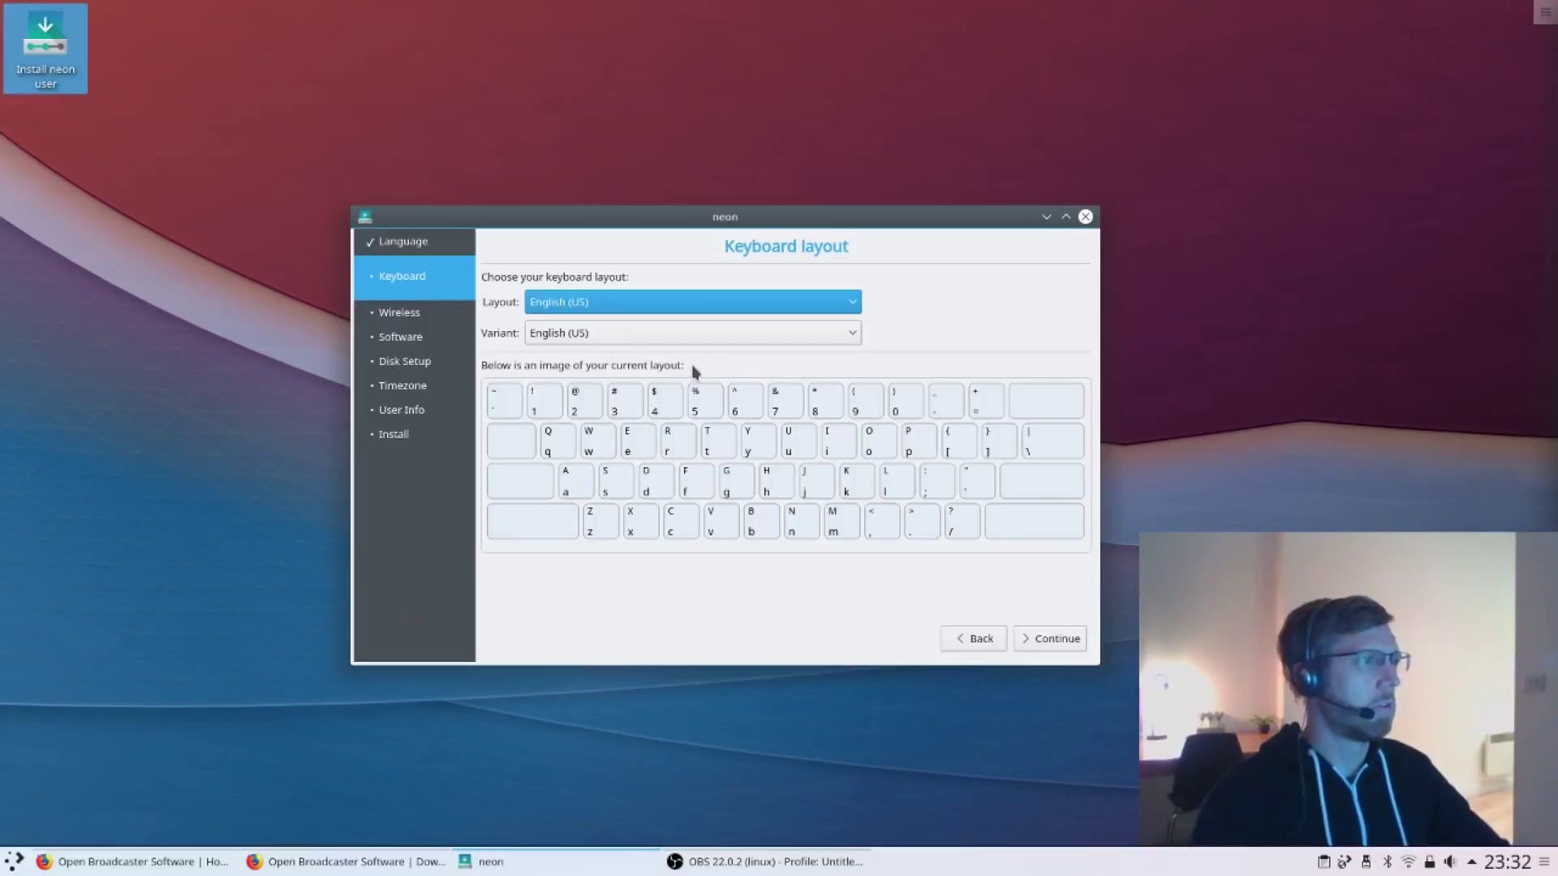
Step: Choose the English (UK) keyboard layout and leave 'Download updates while installing neon' unticked
left_click(641, 301)
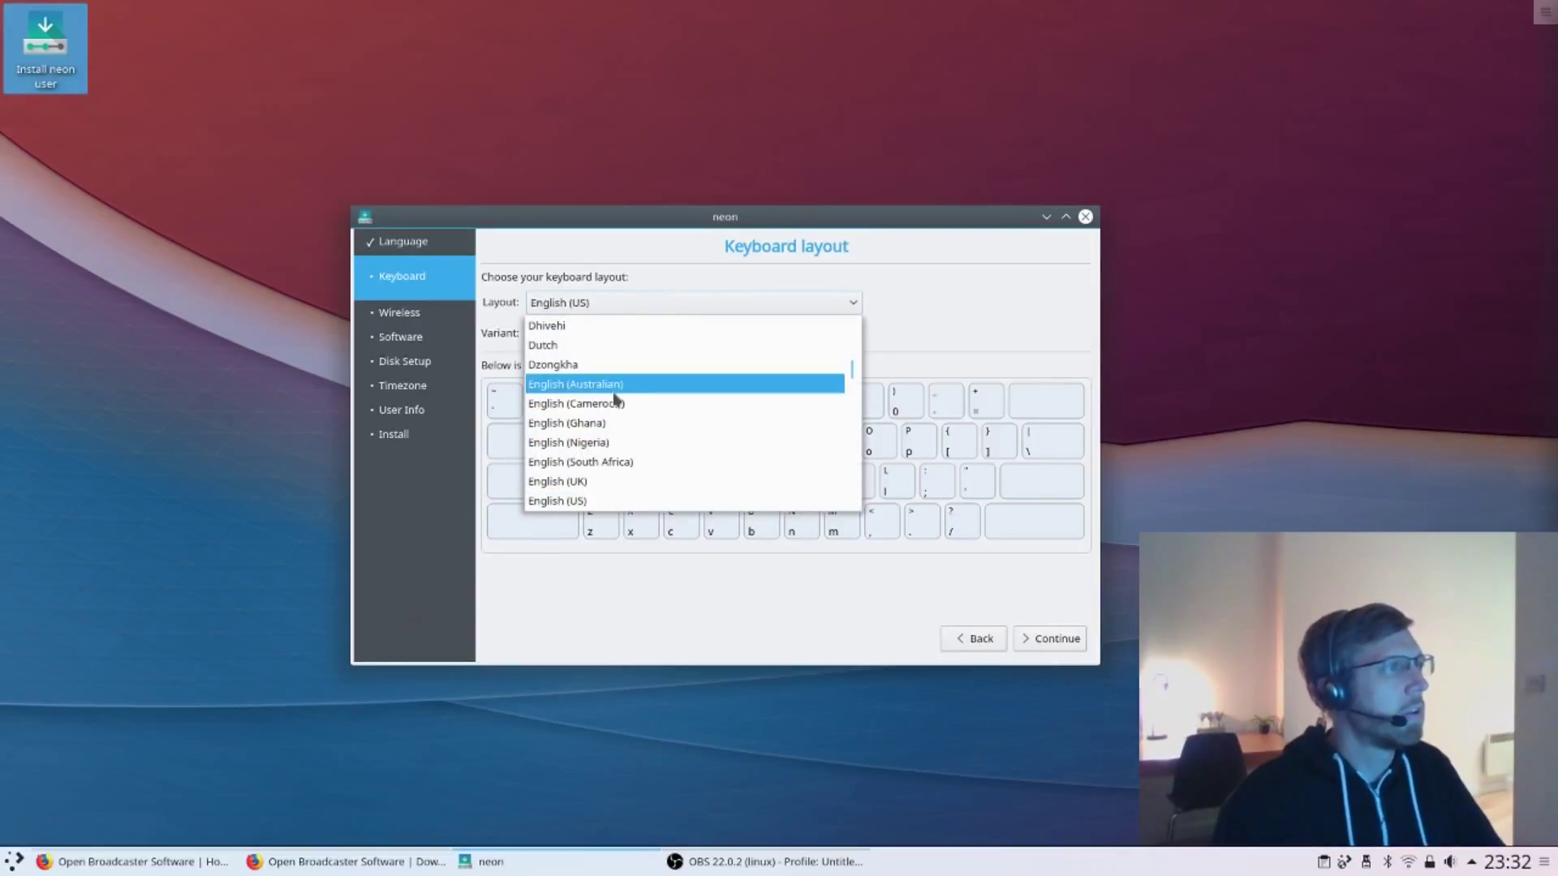
scroll(855, 381, "down", 2)
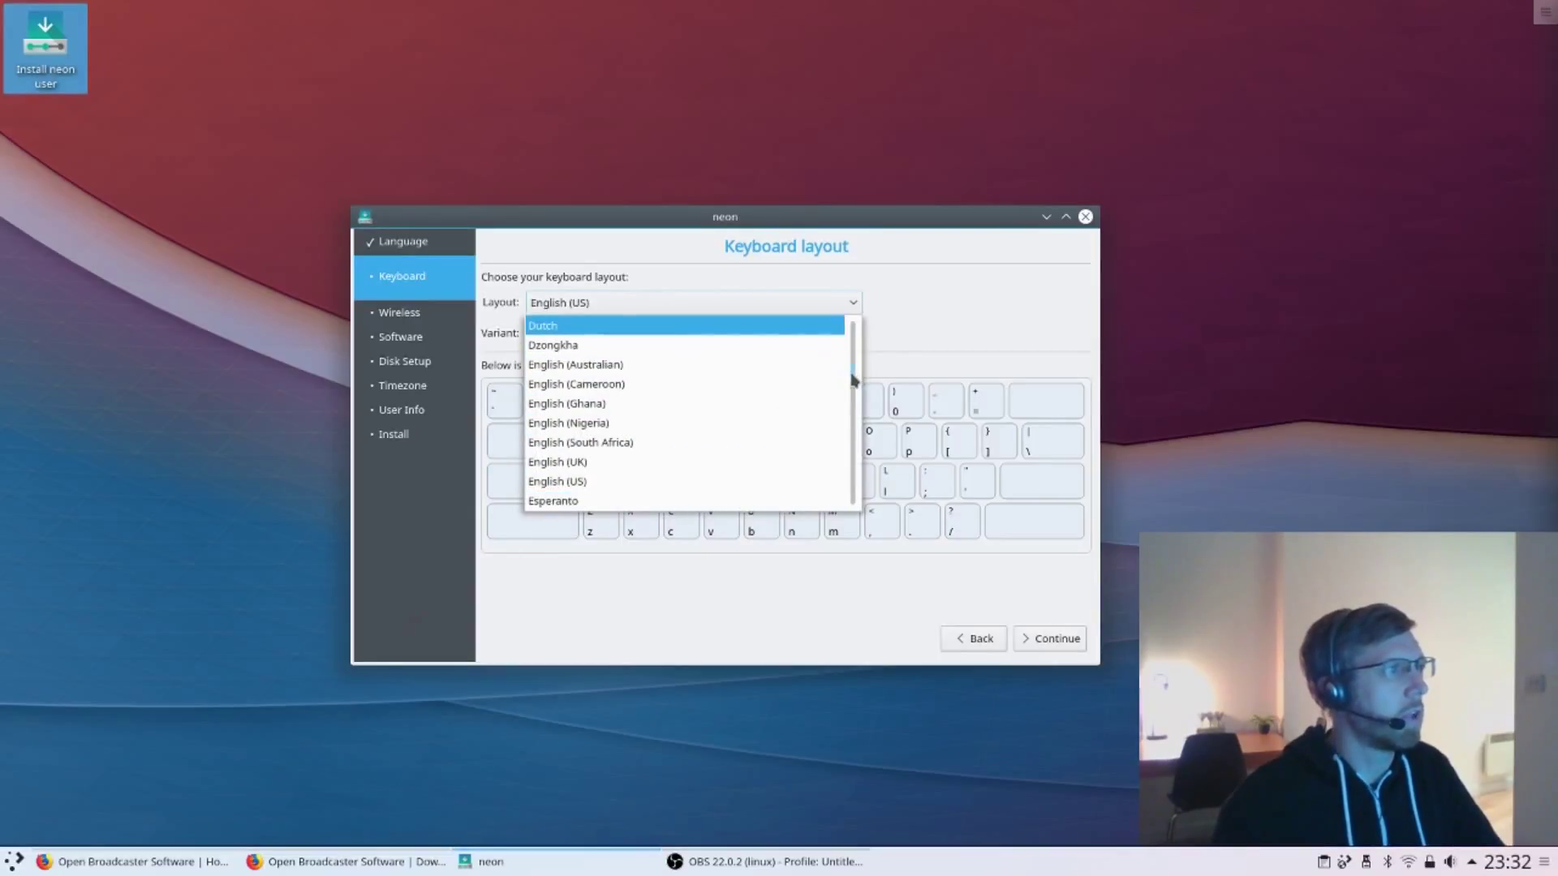
left_click(610, 385)
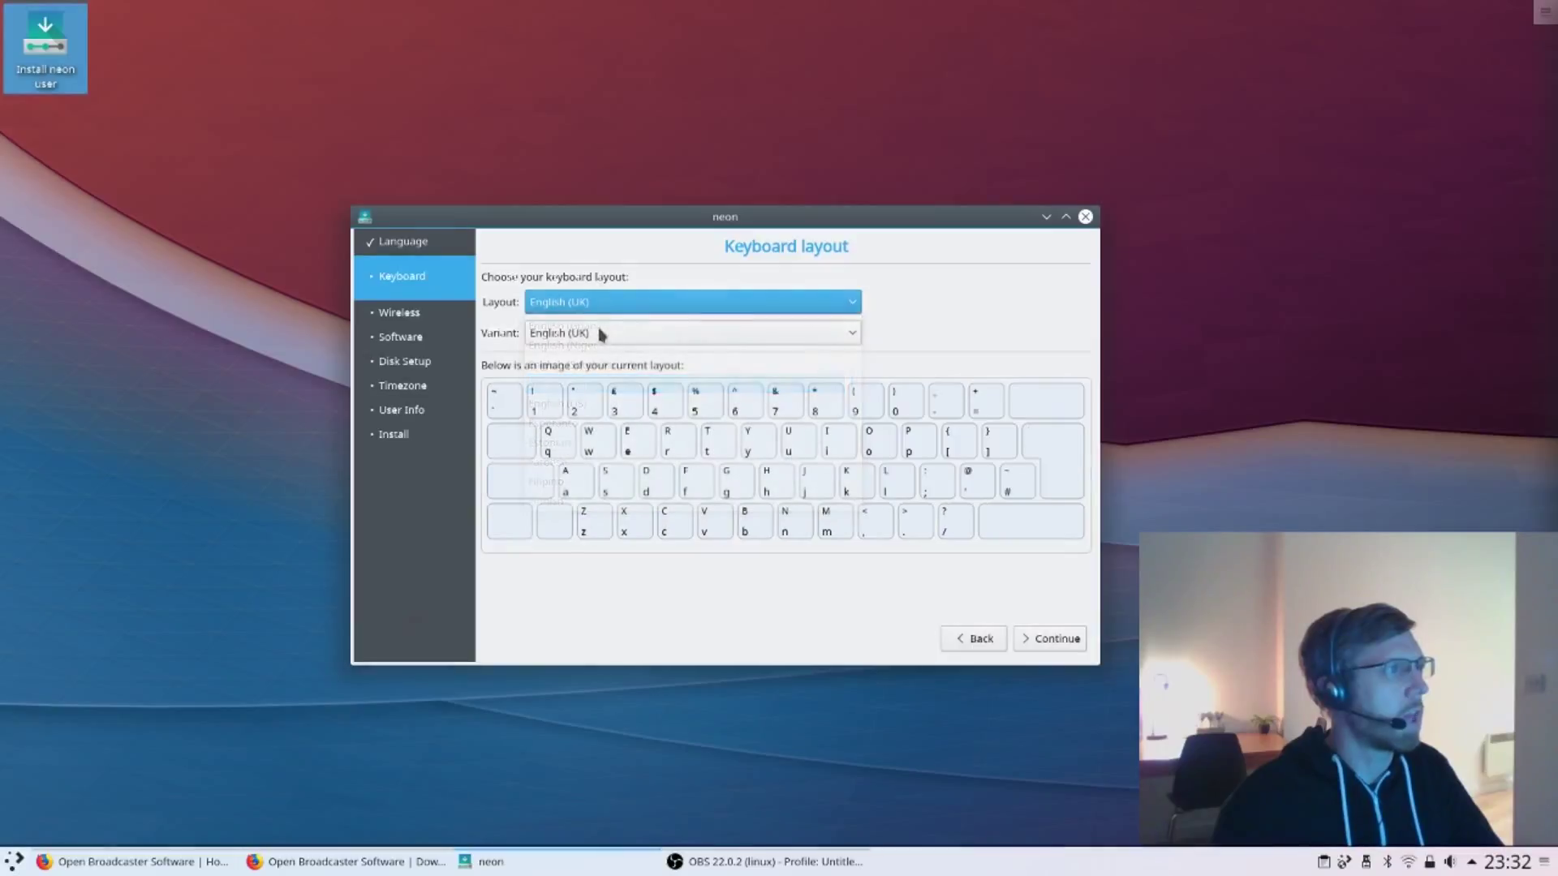
key("Return")
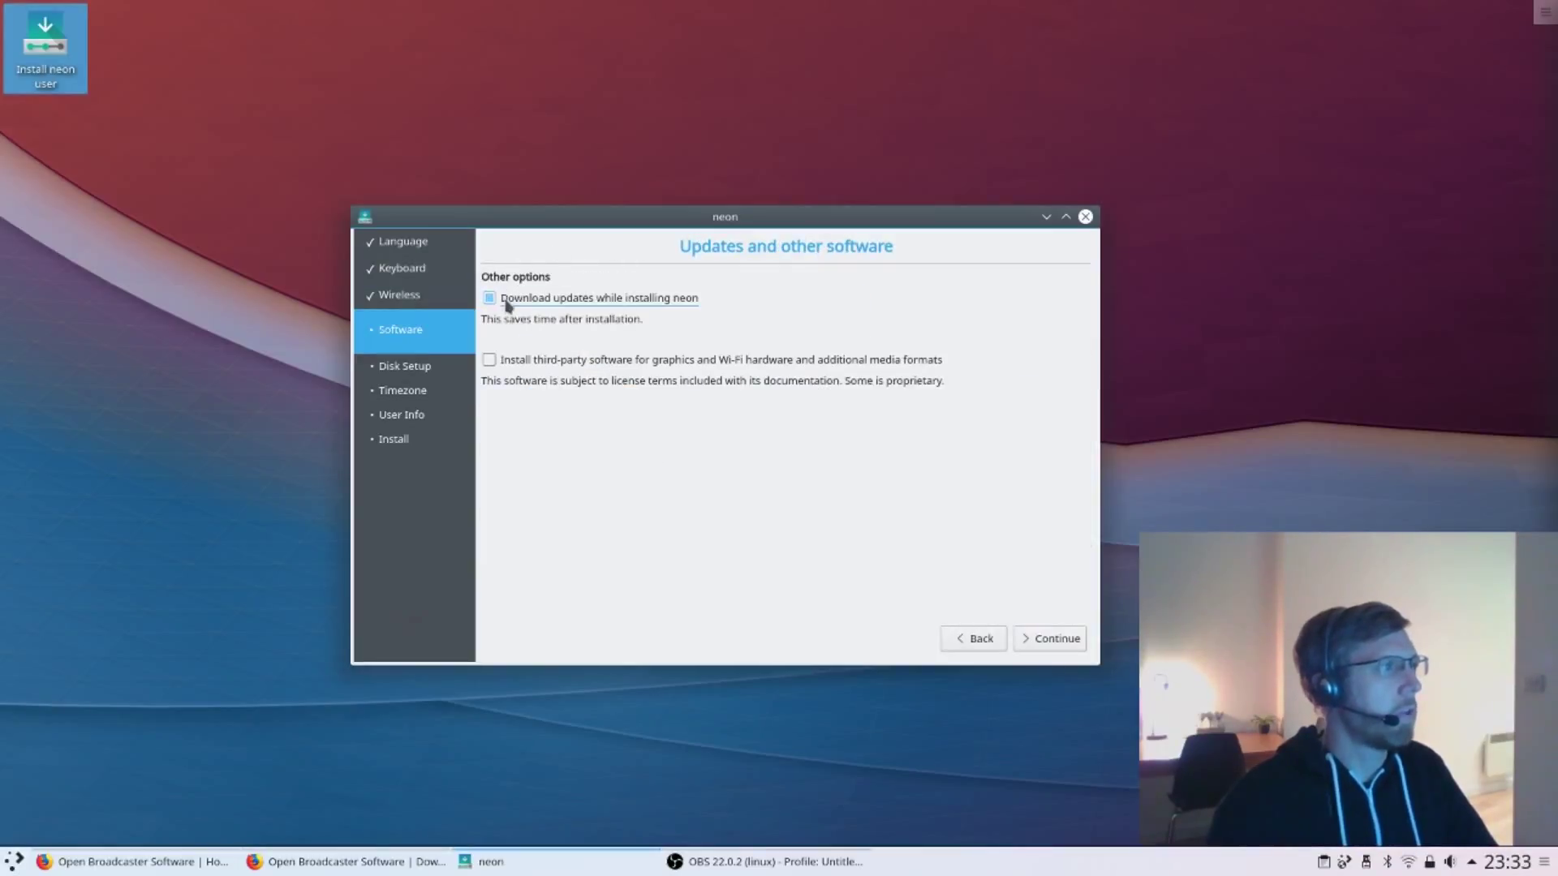
left_click(555, 304)
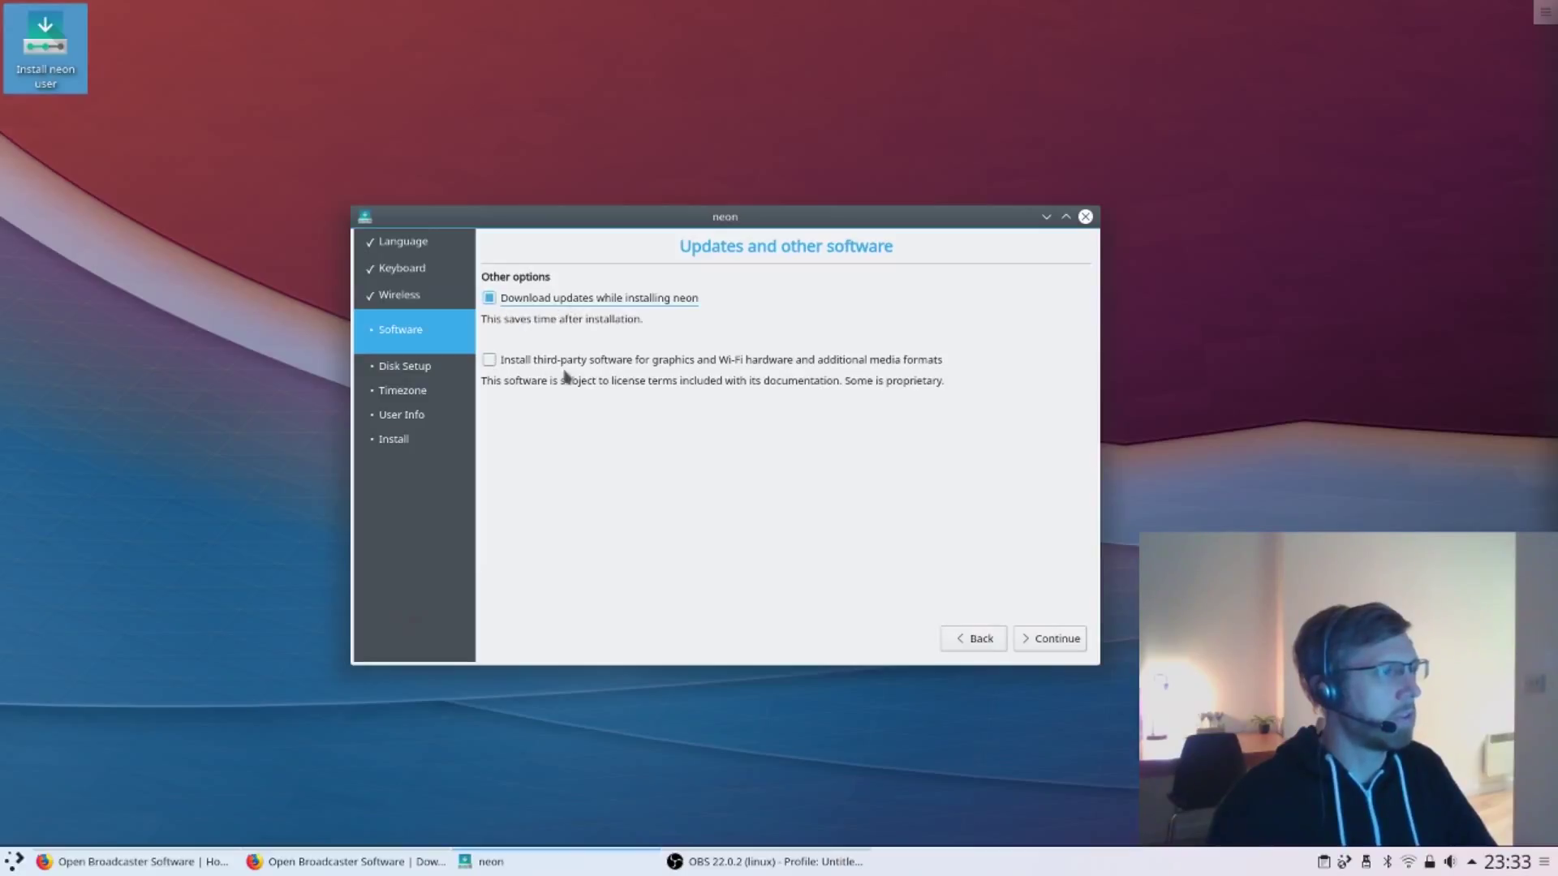
left_click(490, 300)
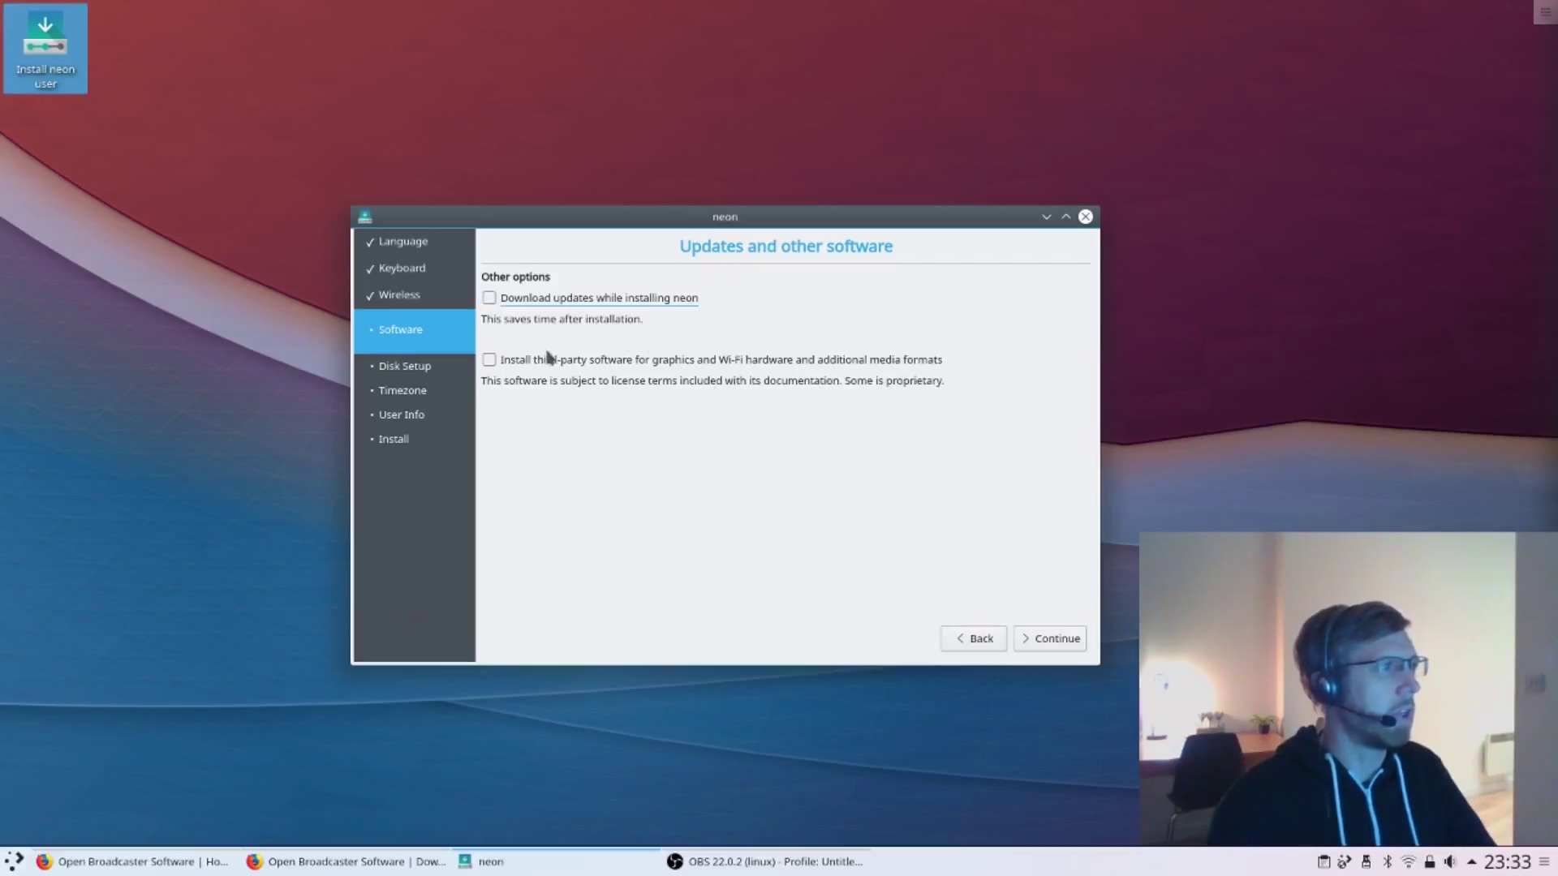
Step: Select Manual as the installation type and proceed to the Prepare partitions page
left_click(1057, 640)
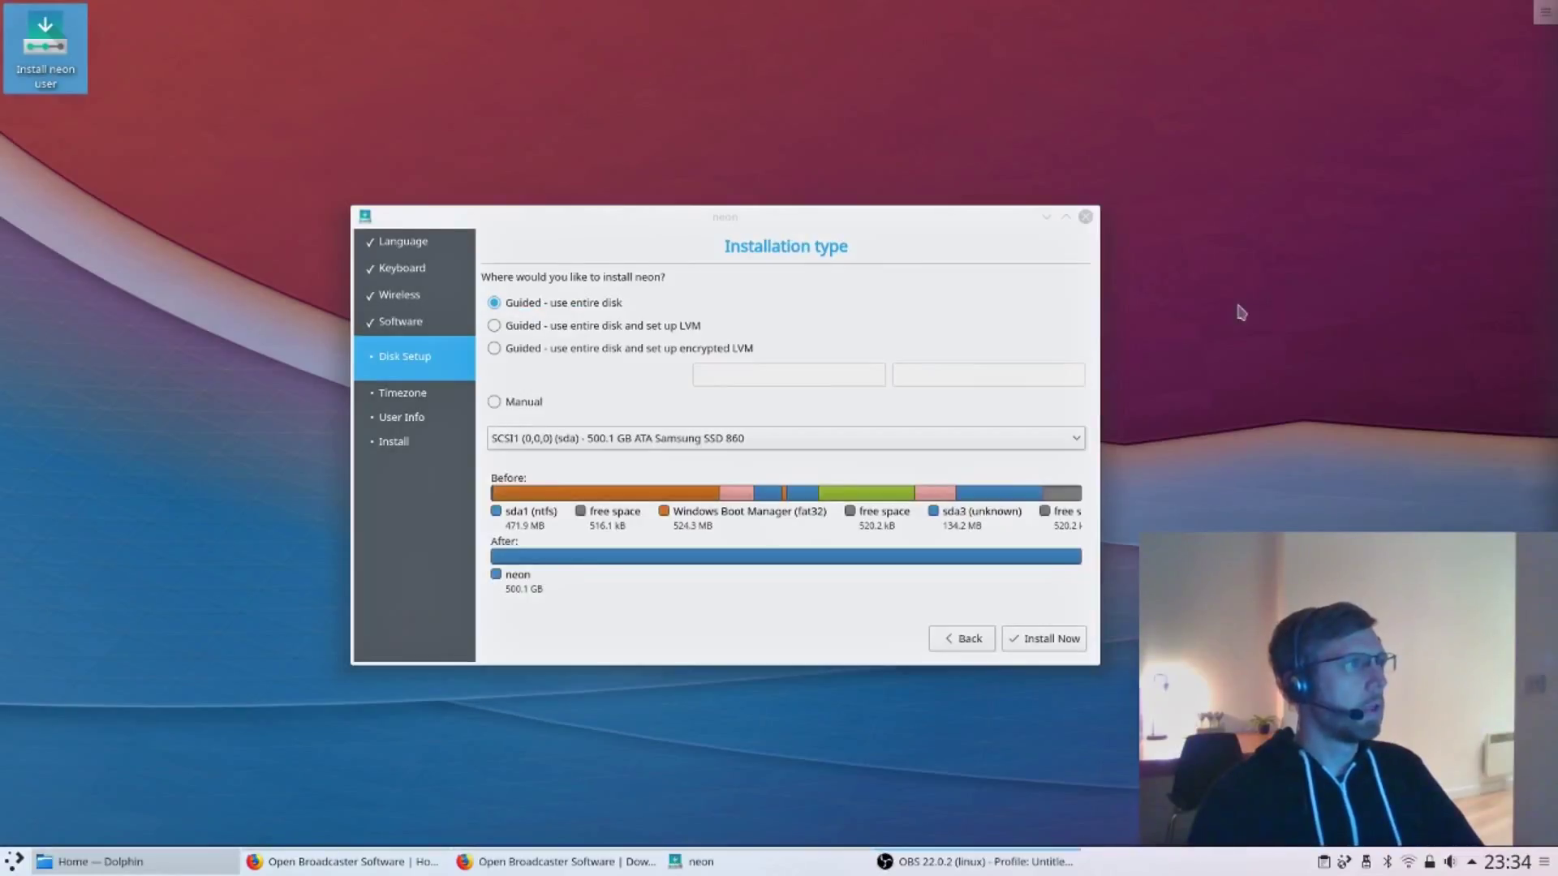
left_click_drag(749, 216, 721, 195)
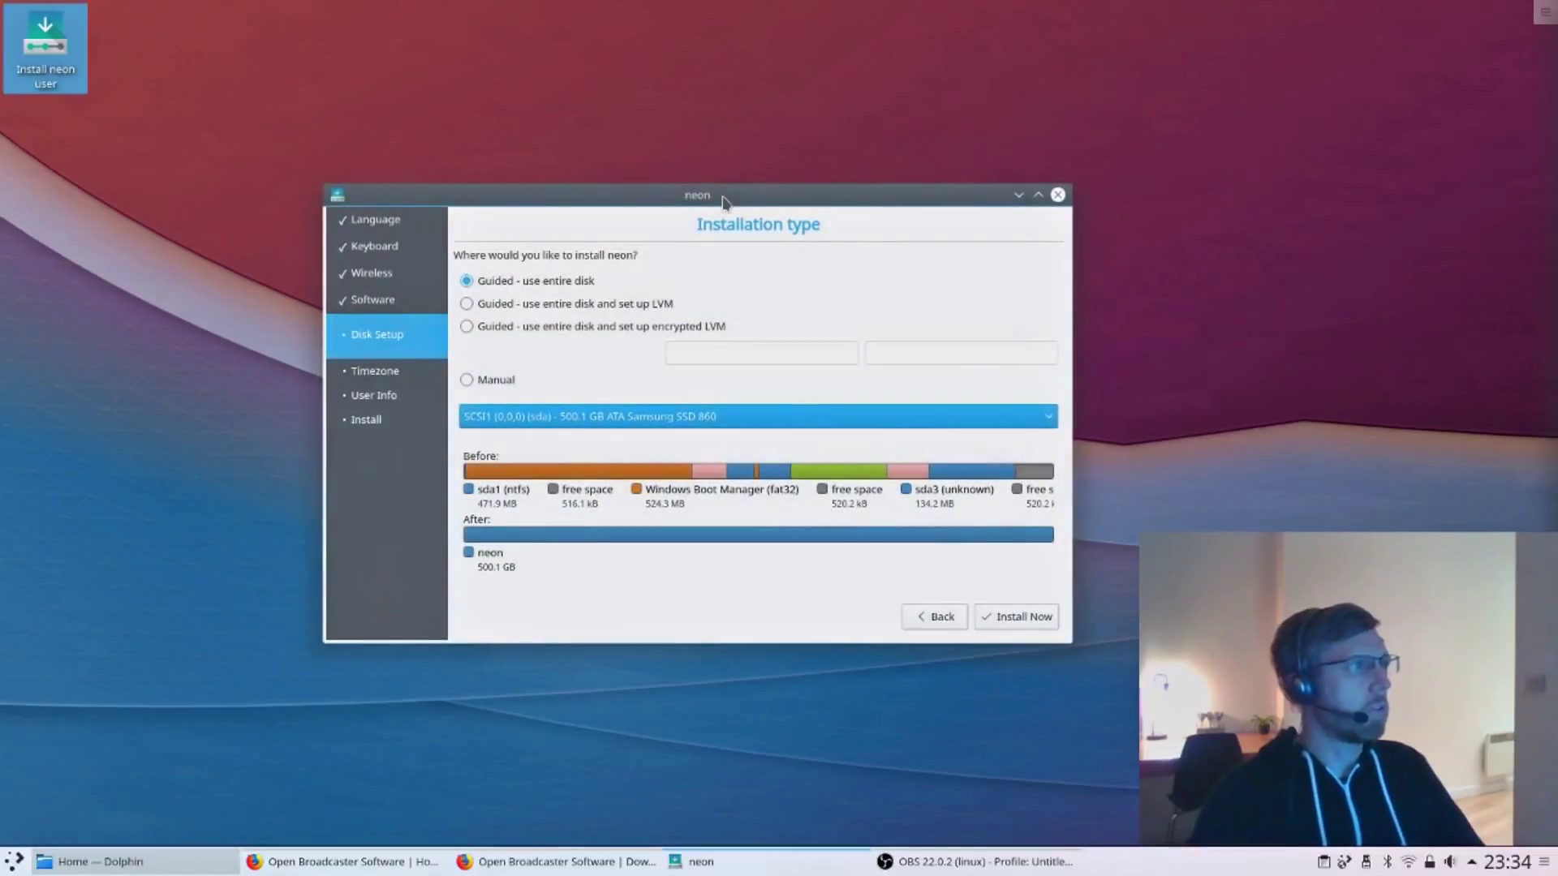
left_click(467, 382)
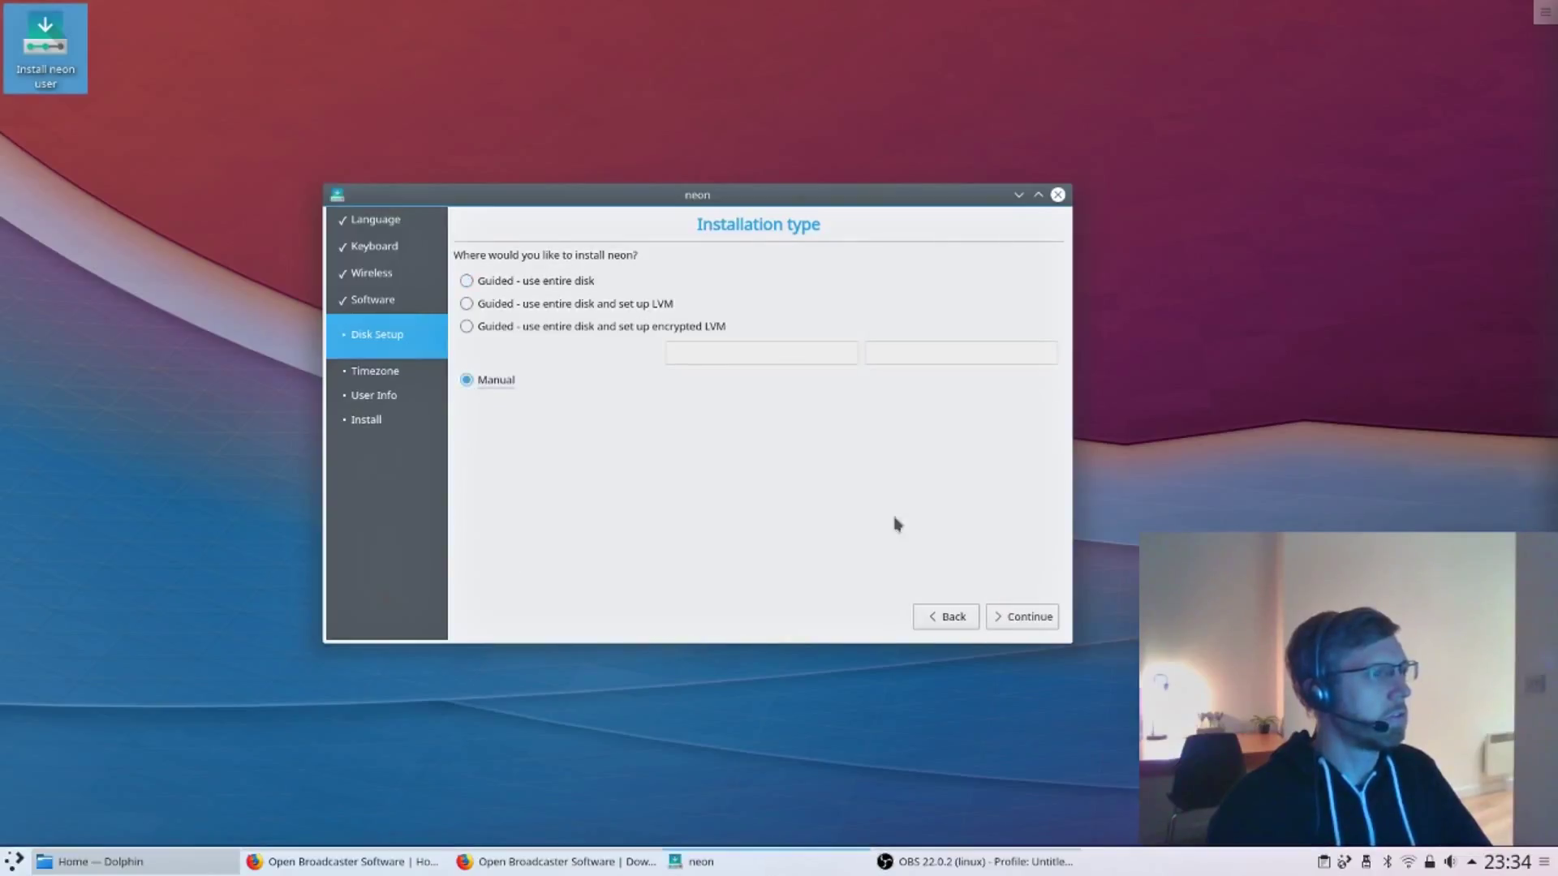
left_click(1027, 620)
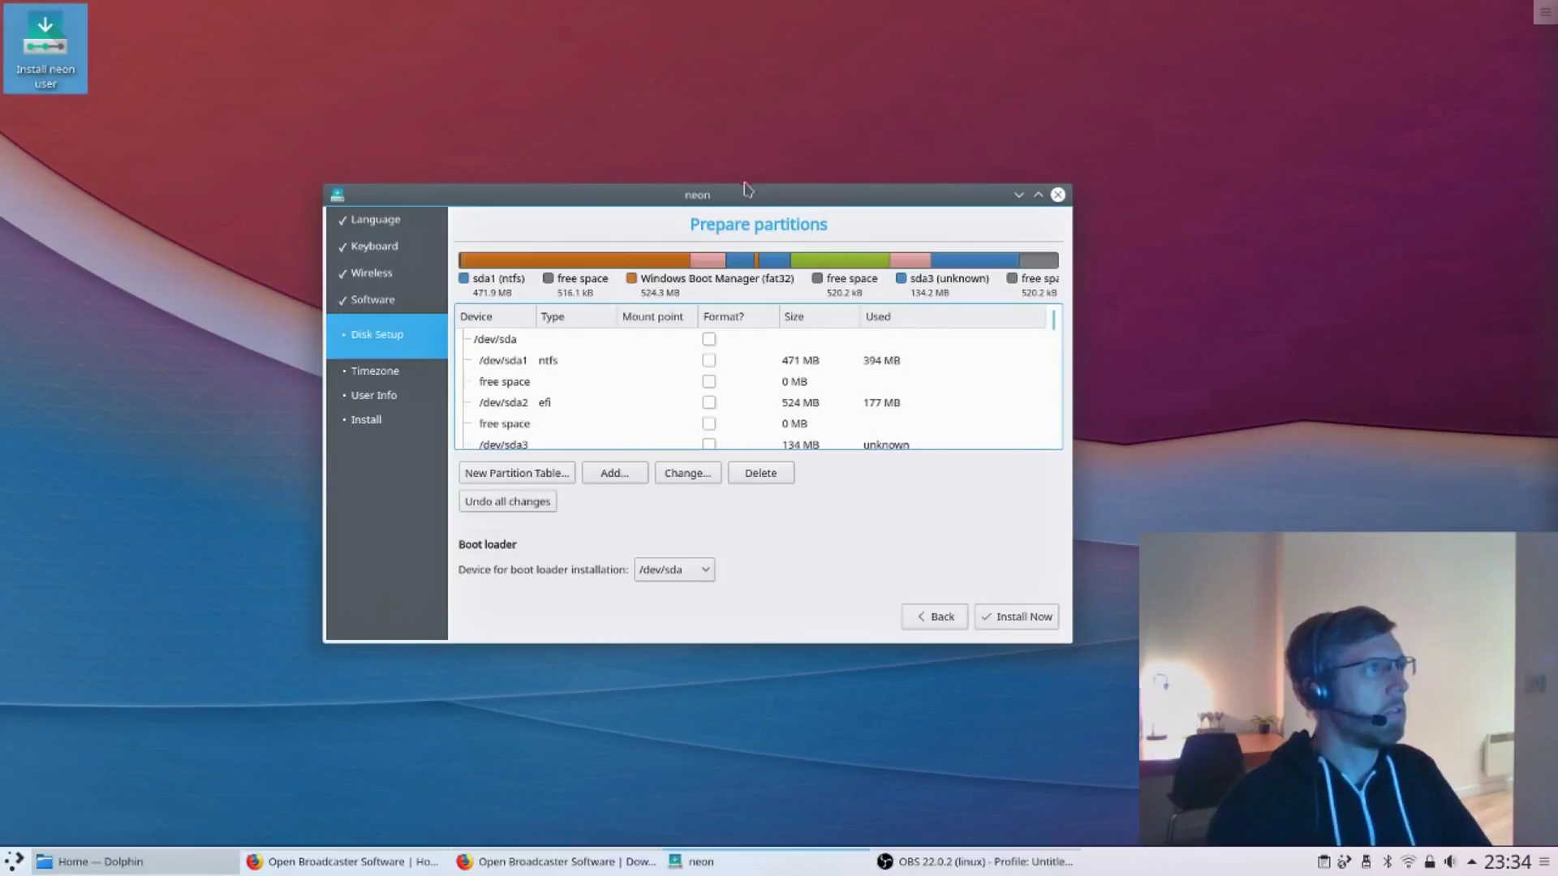
Step: Maximize the installer and open Create Partition for the 32434 MB free space
left_click_drag(746, 185, 746, 20)
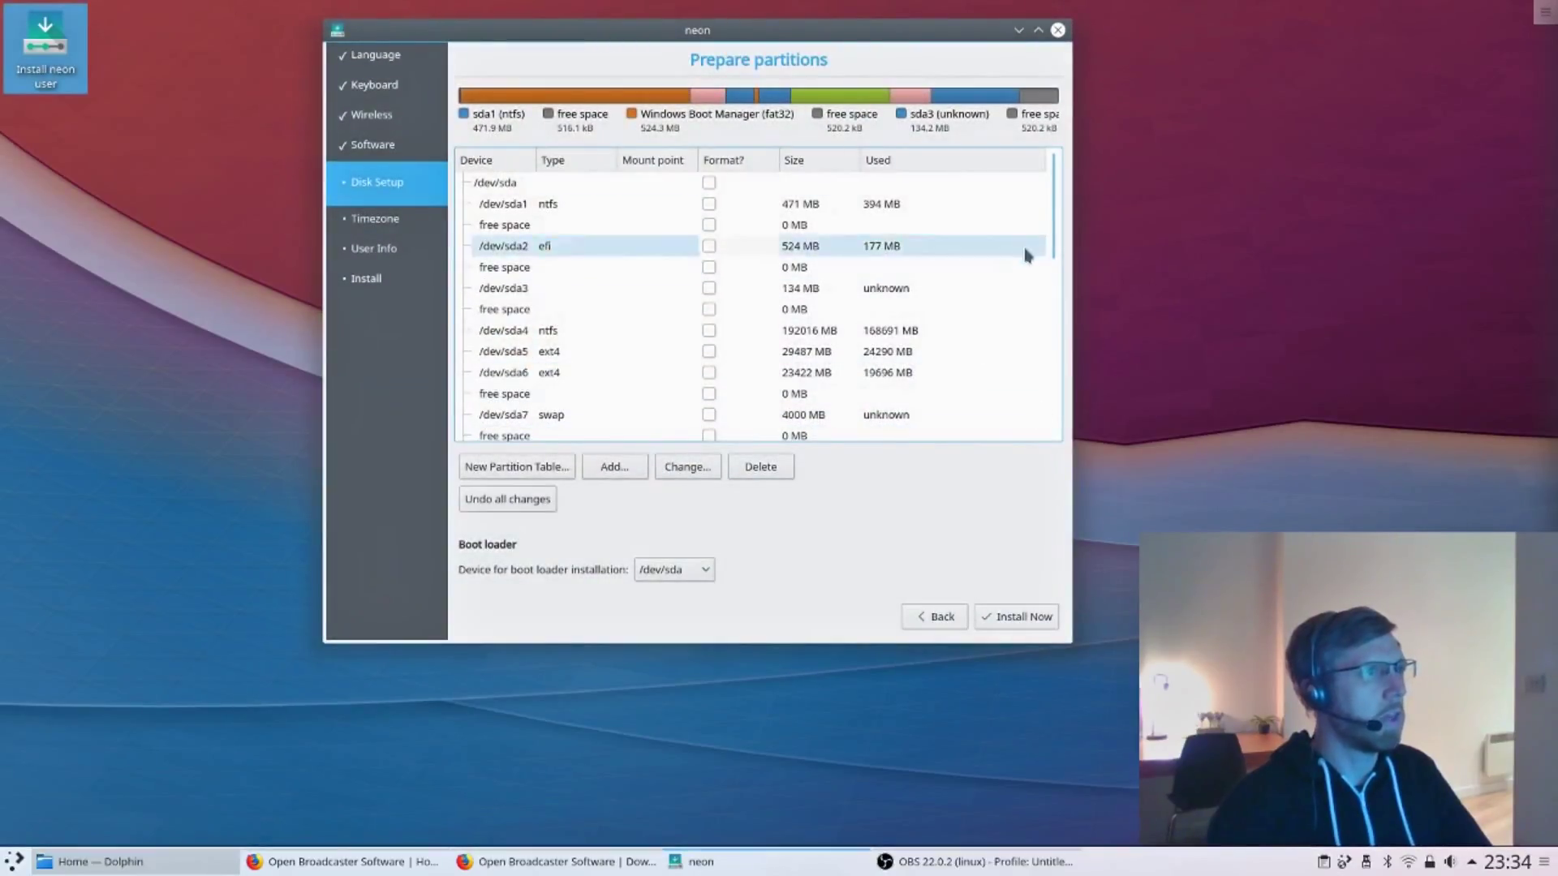
left_click(1038, 30)
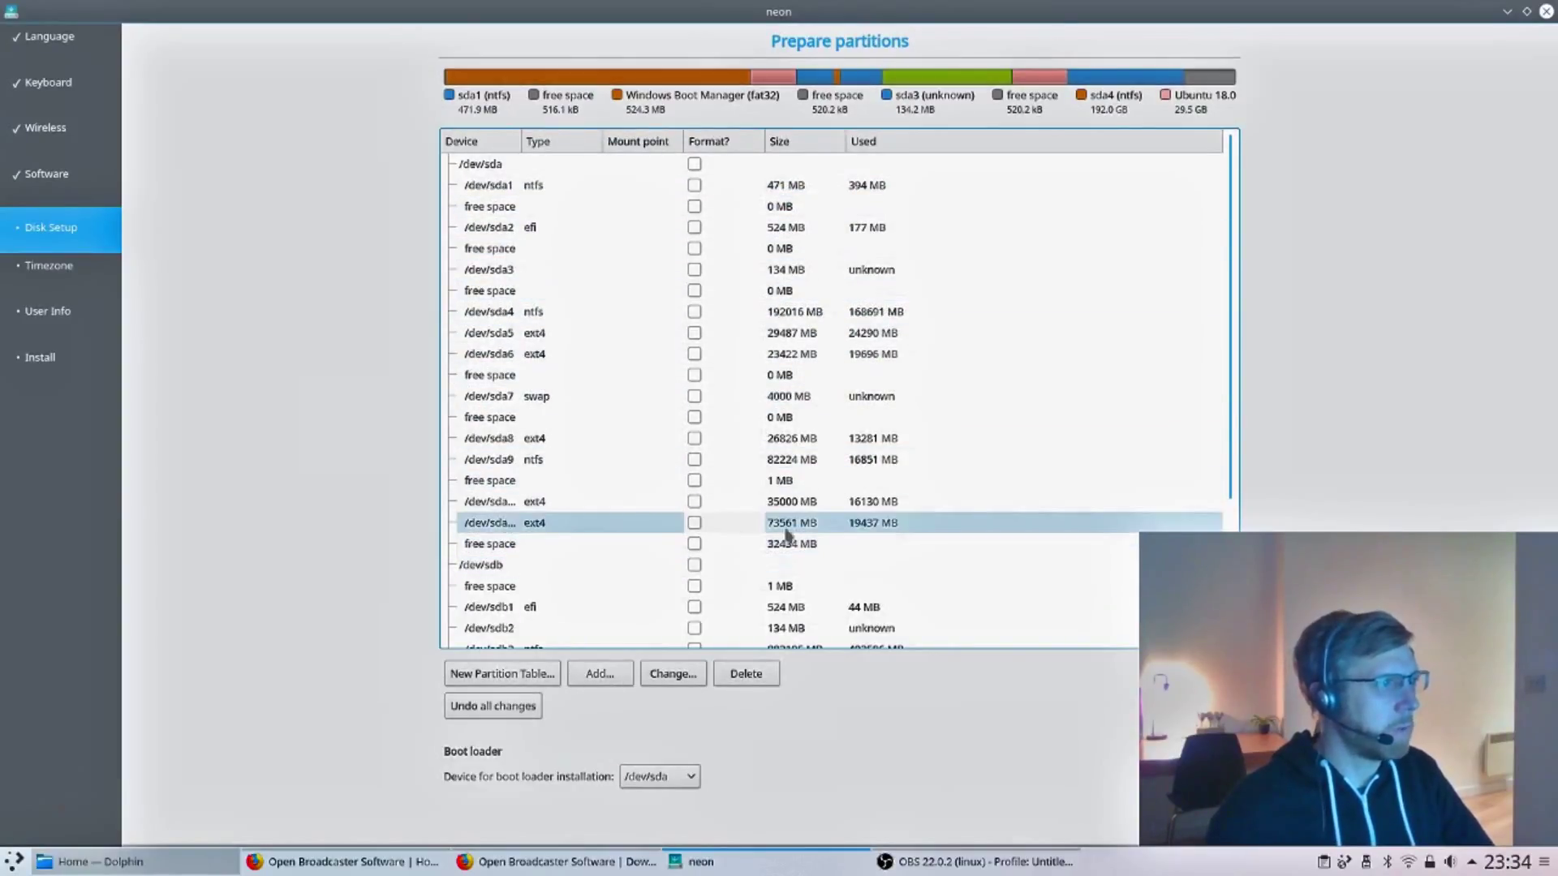
double_click(621, 545)
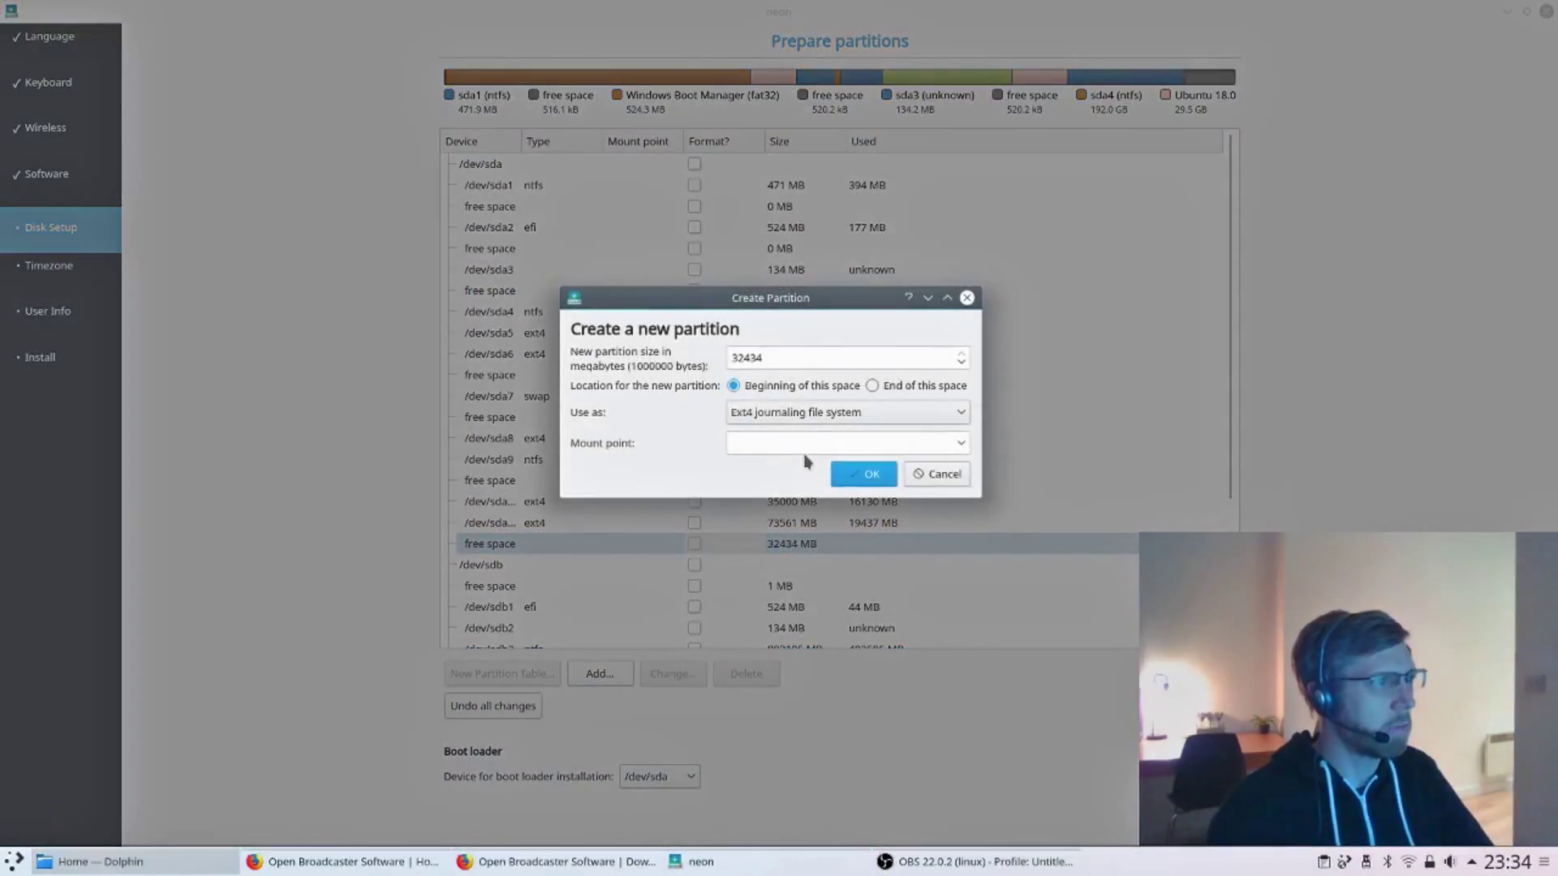
left_click(935, 475)
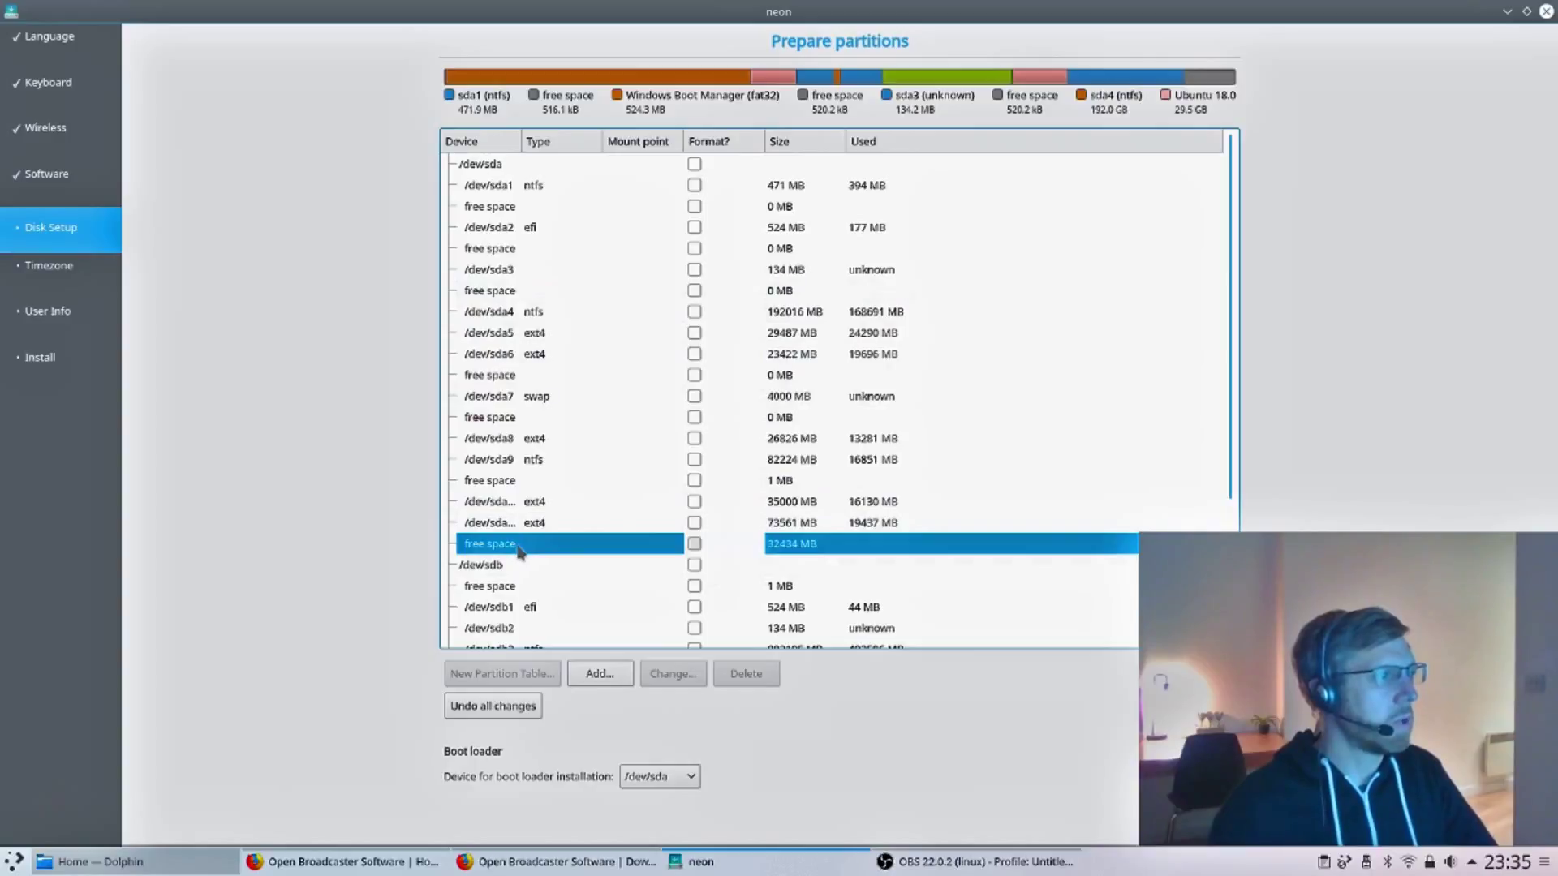
double_click(589, 548)
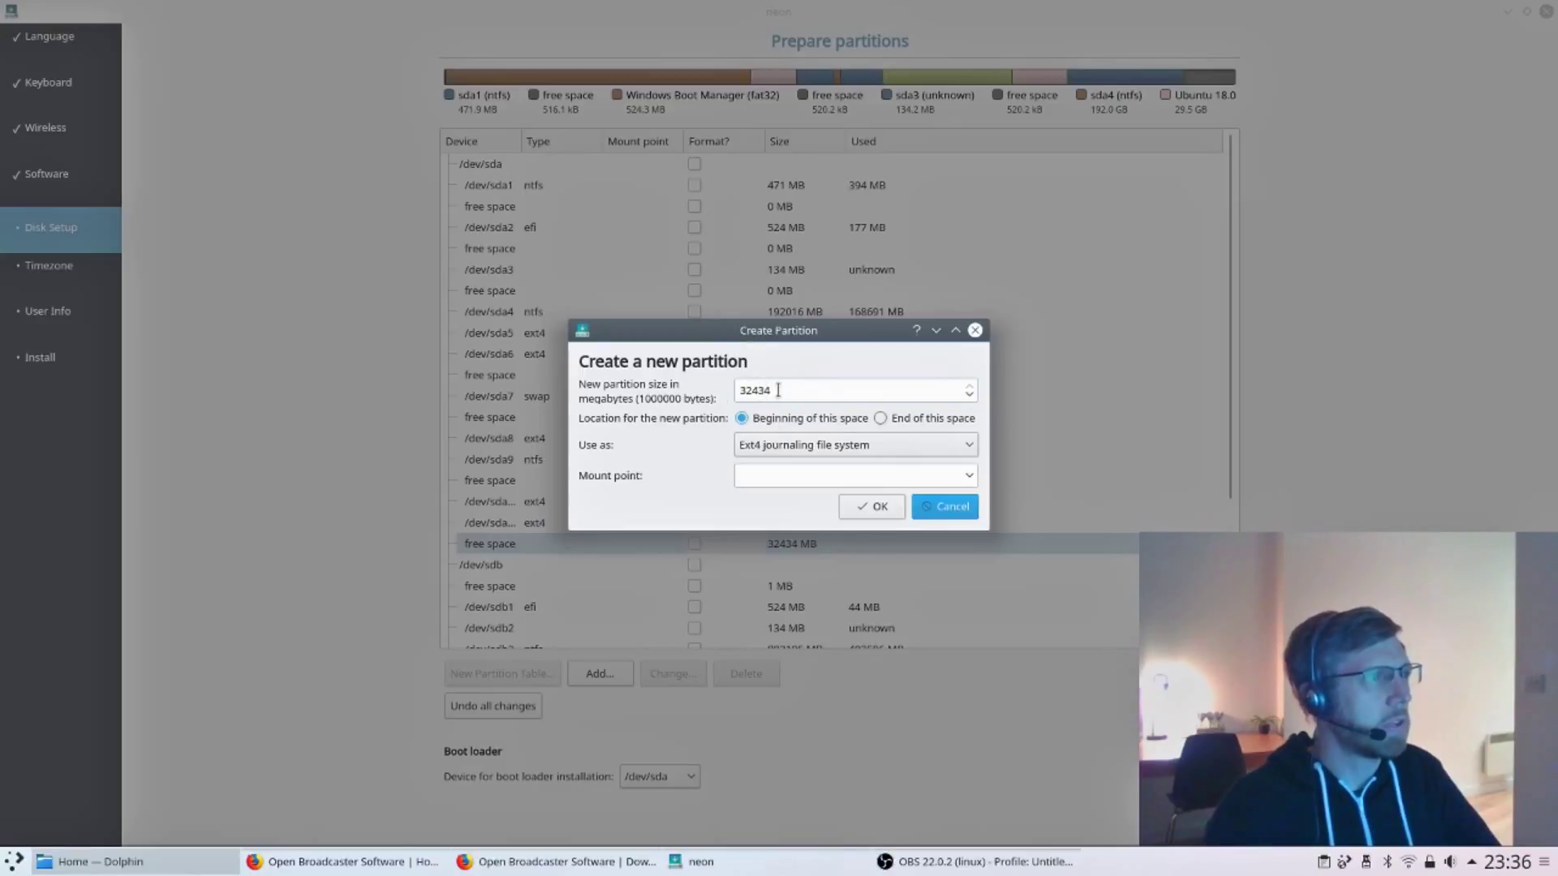
Step: Create a 20000 MB ext4 partition mounted at / (root), leaving 12435 MB free
key("Tab")
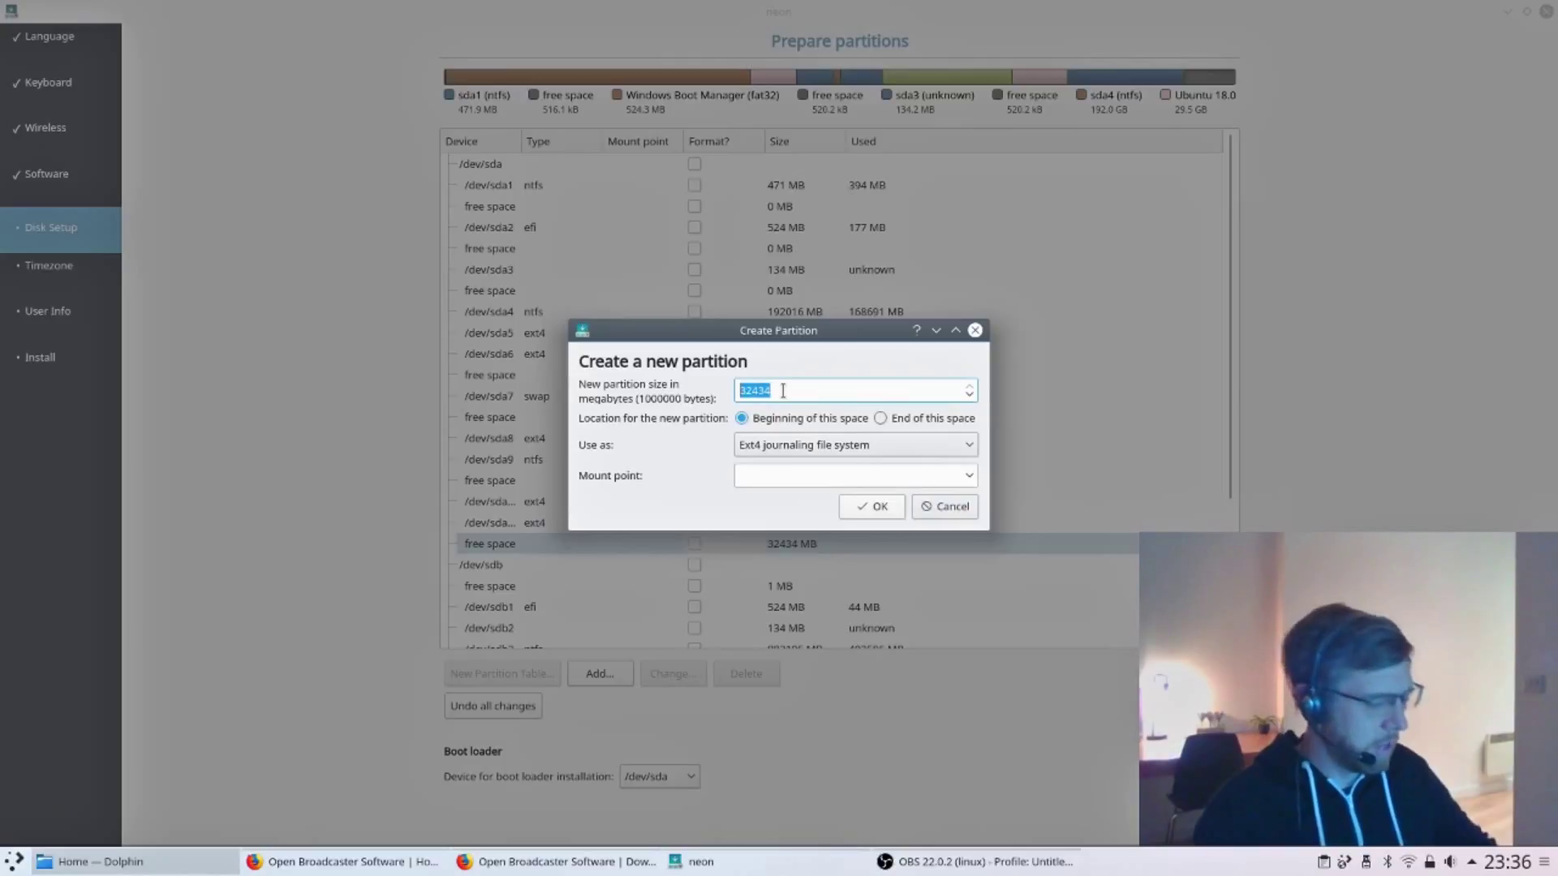
type("20000")
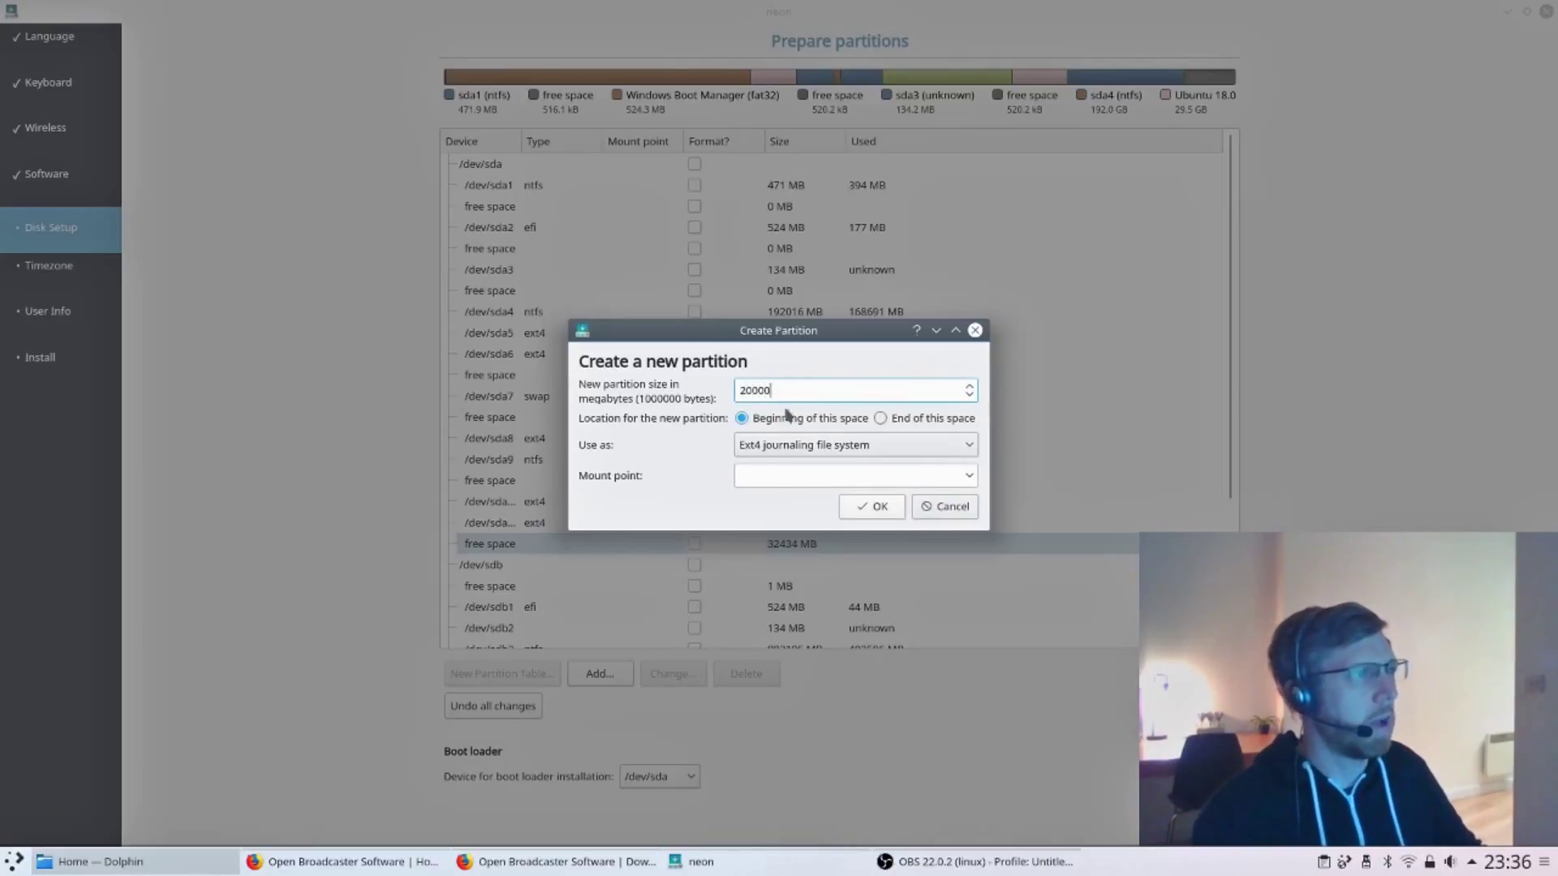
left_click(972, 479)
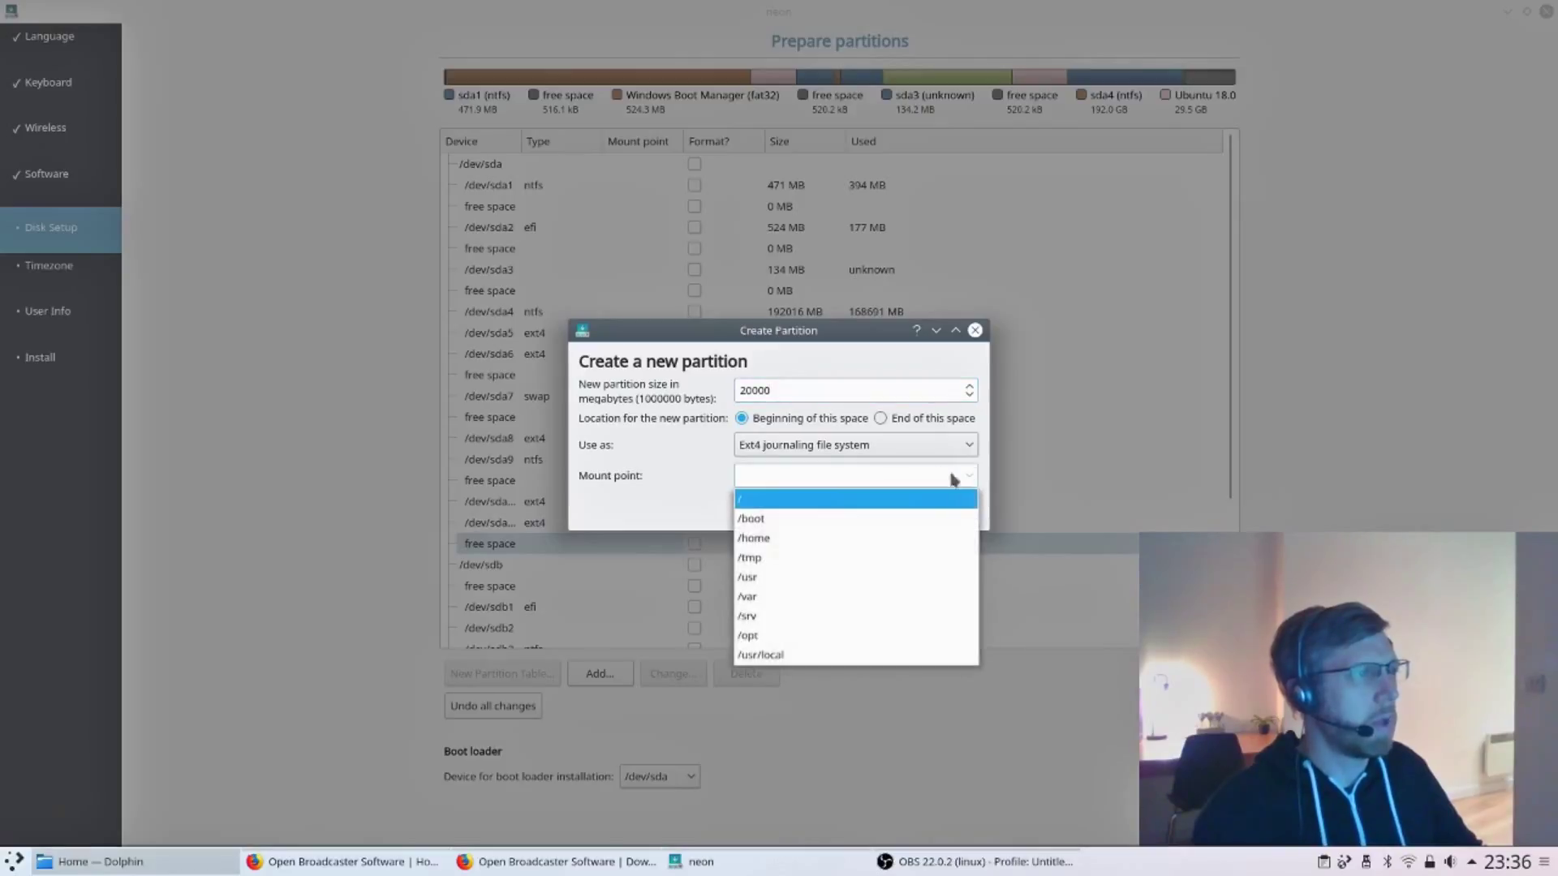
left_click(744, 501)
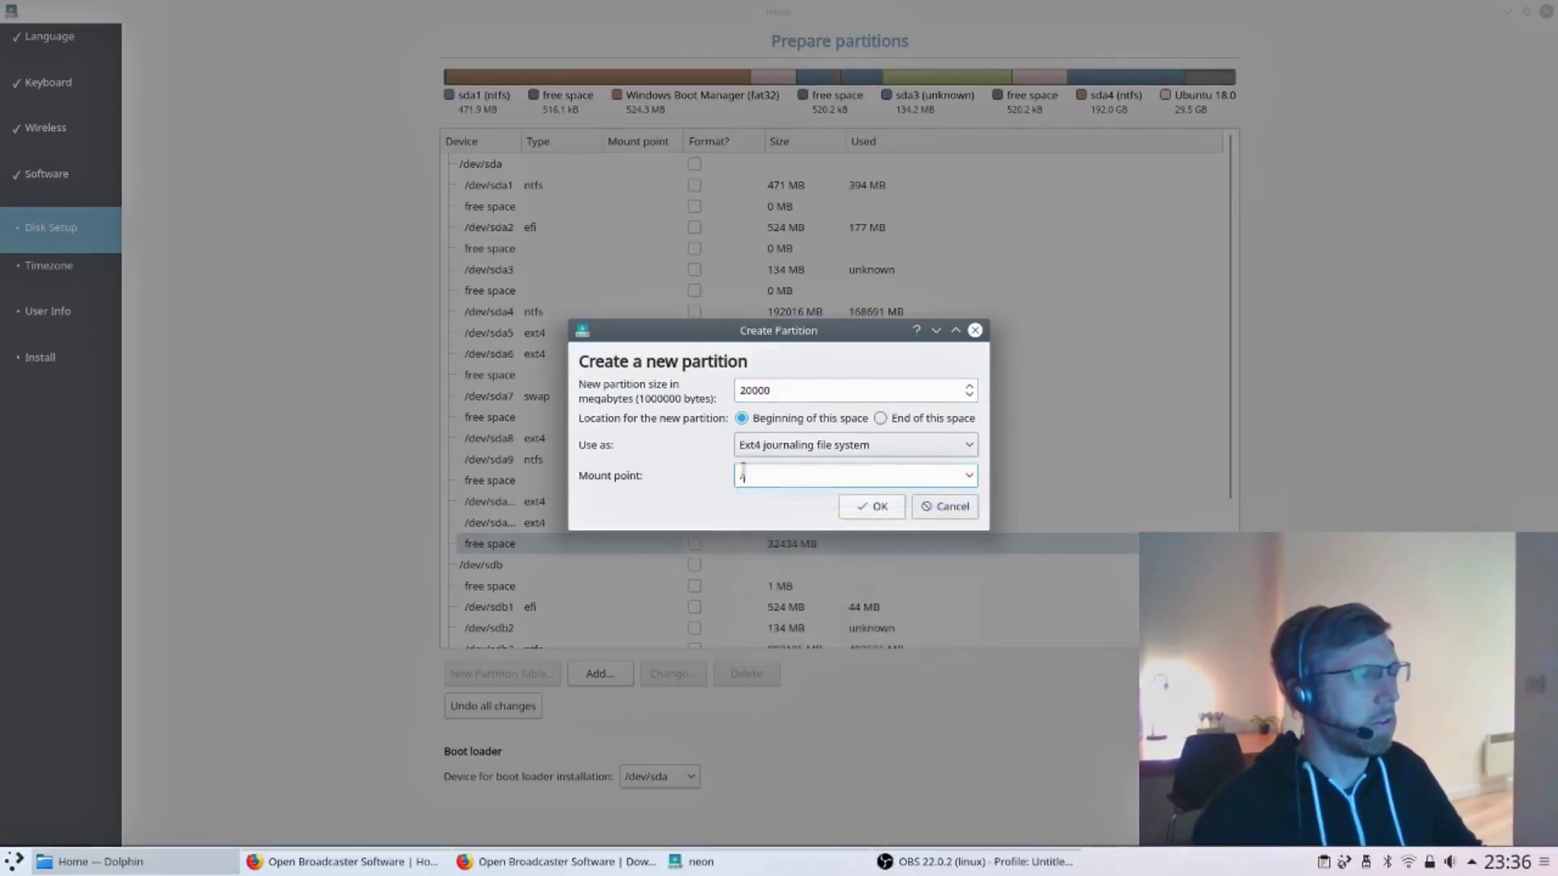
left_click(865, 507)
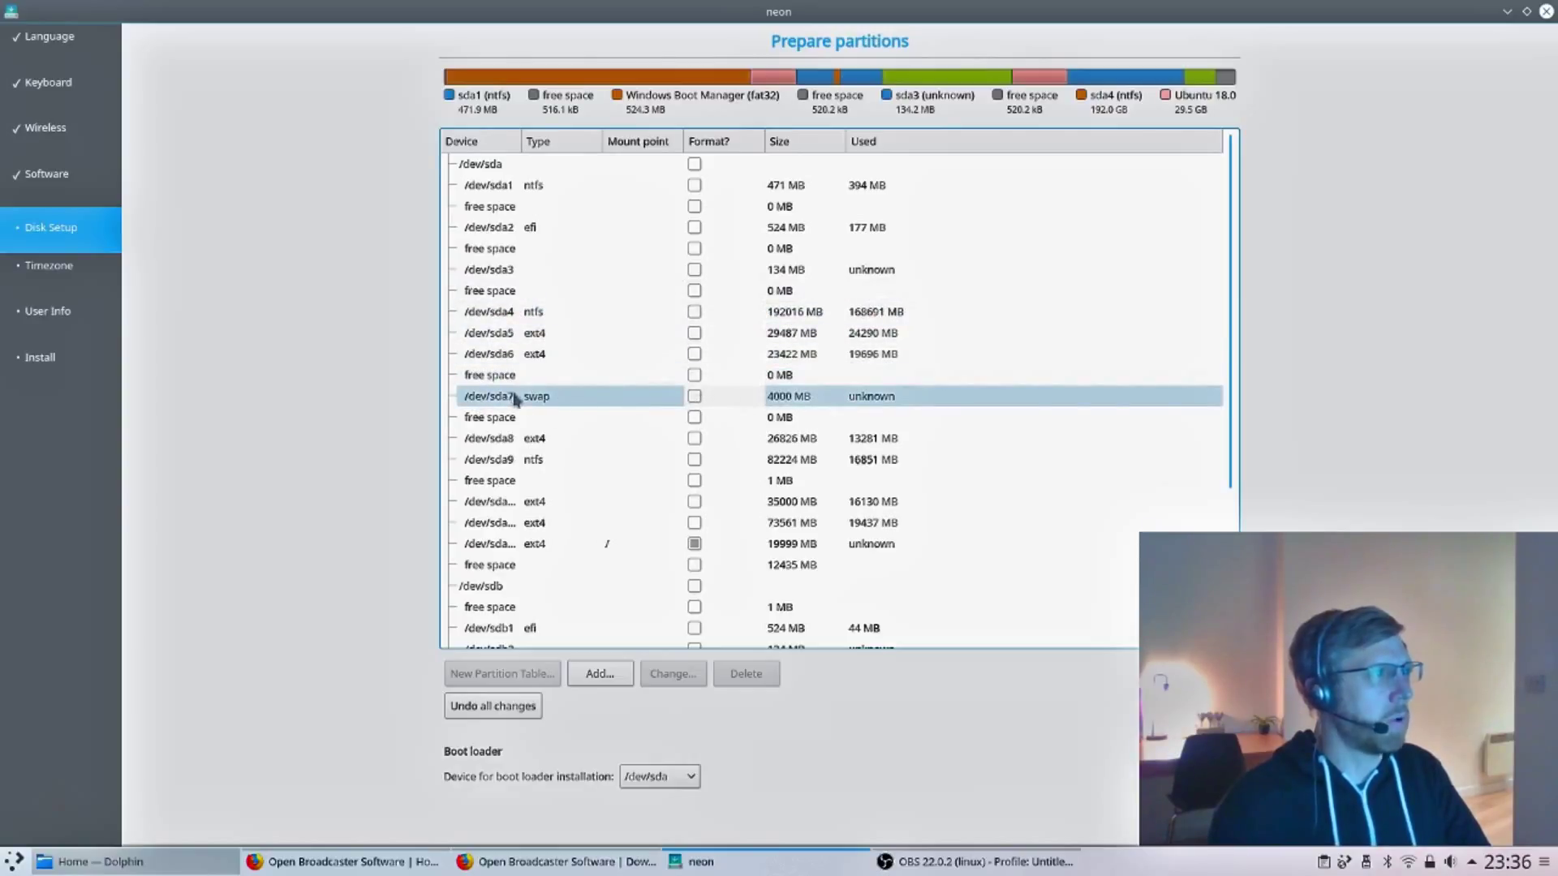
Step: Confirm the 4000 MB /dev/sda7 partition is used as swap area
left_click(597, 403)
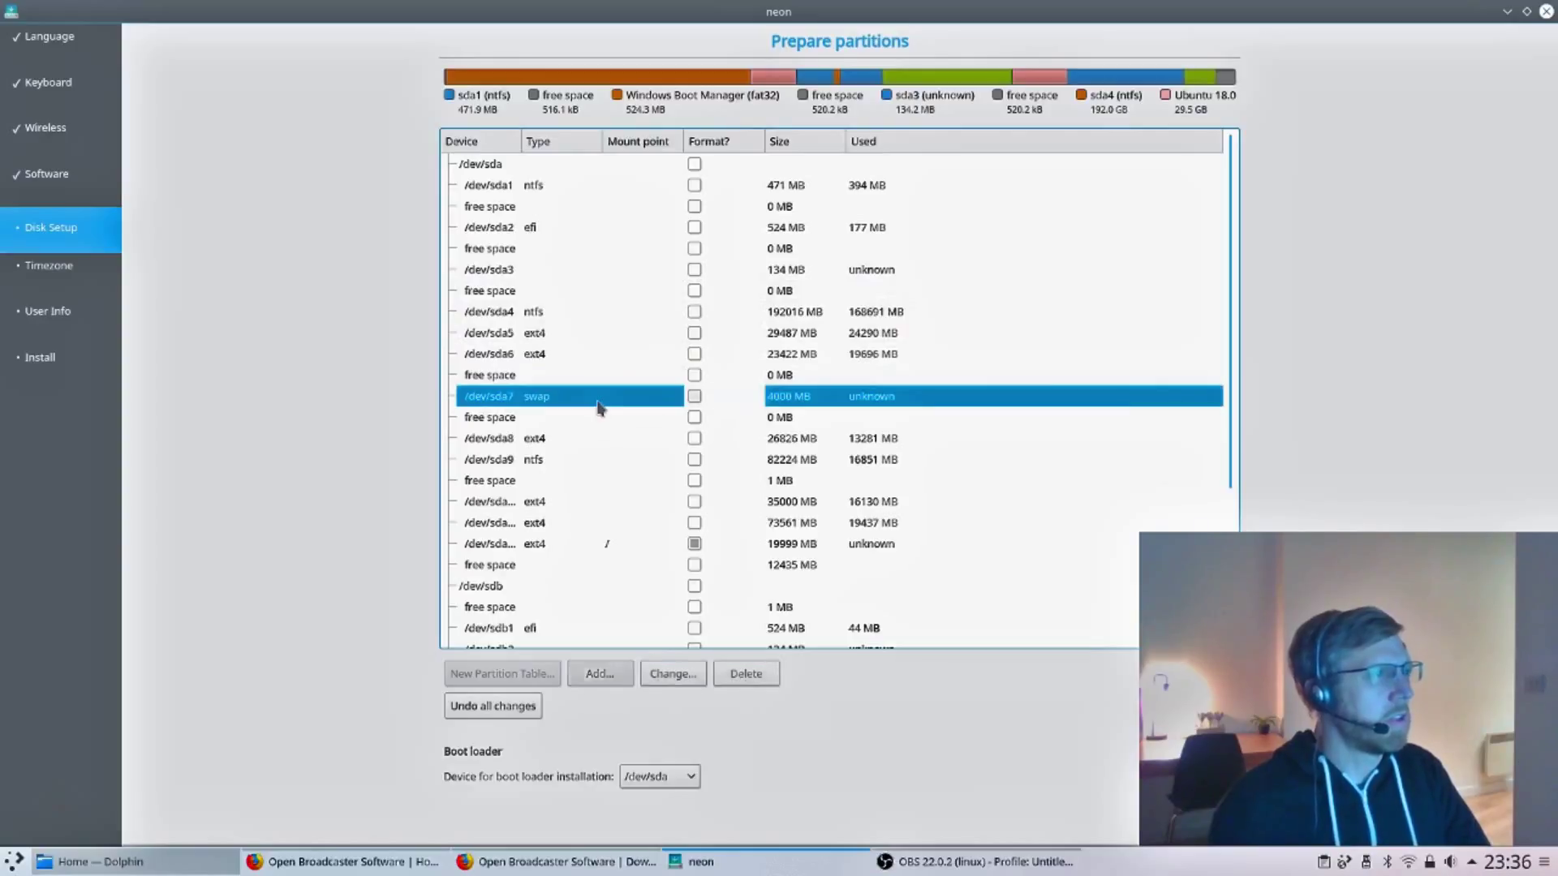
left_click(672, 673)
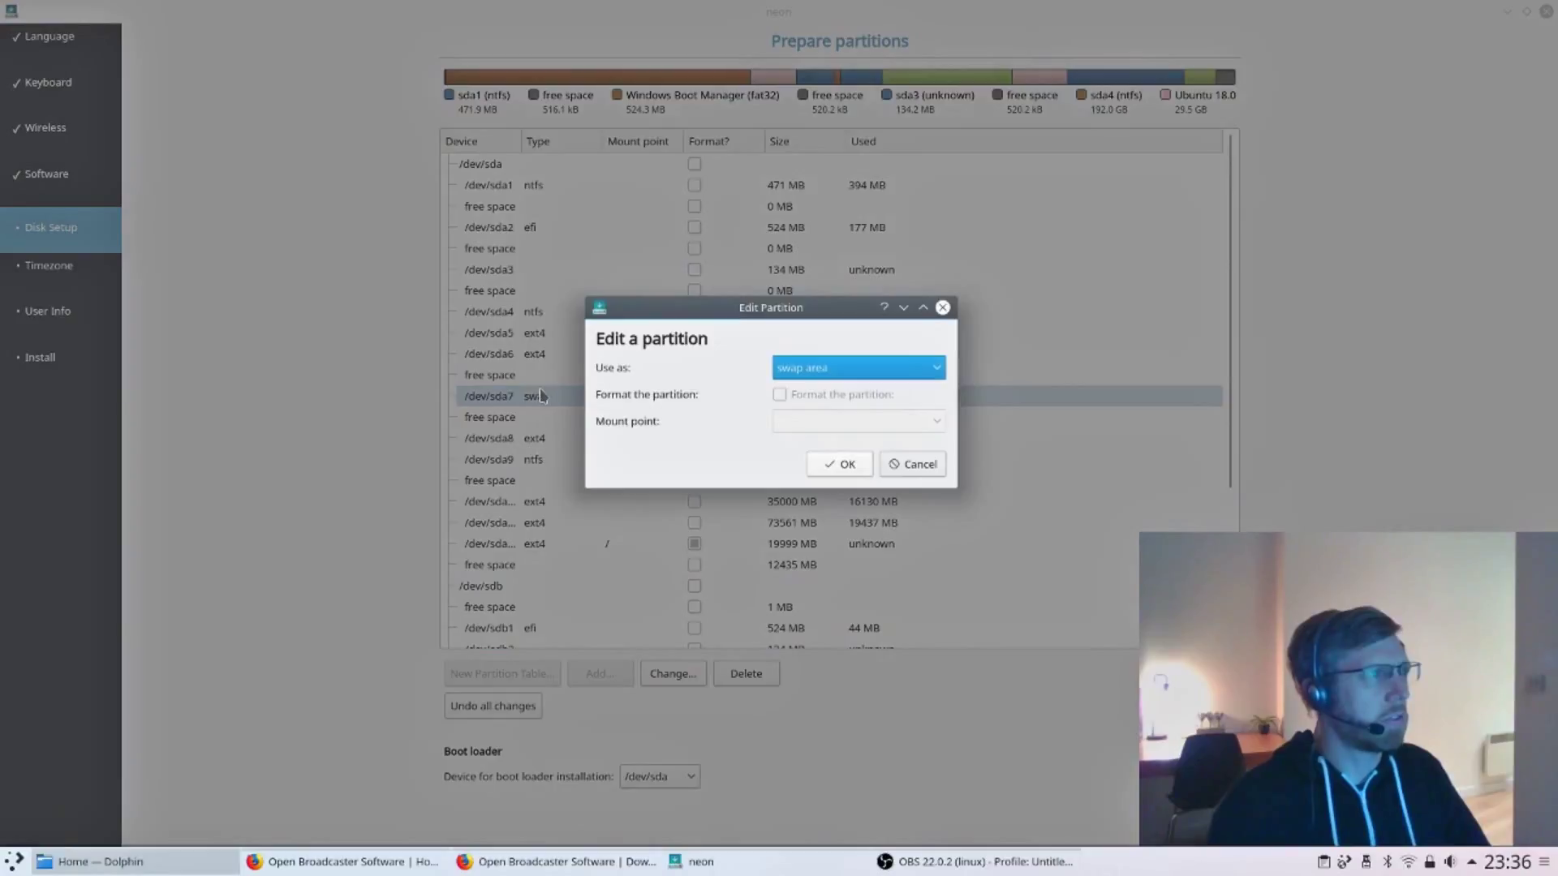
left_click(835, 468)
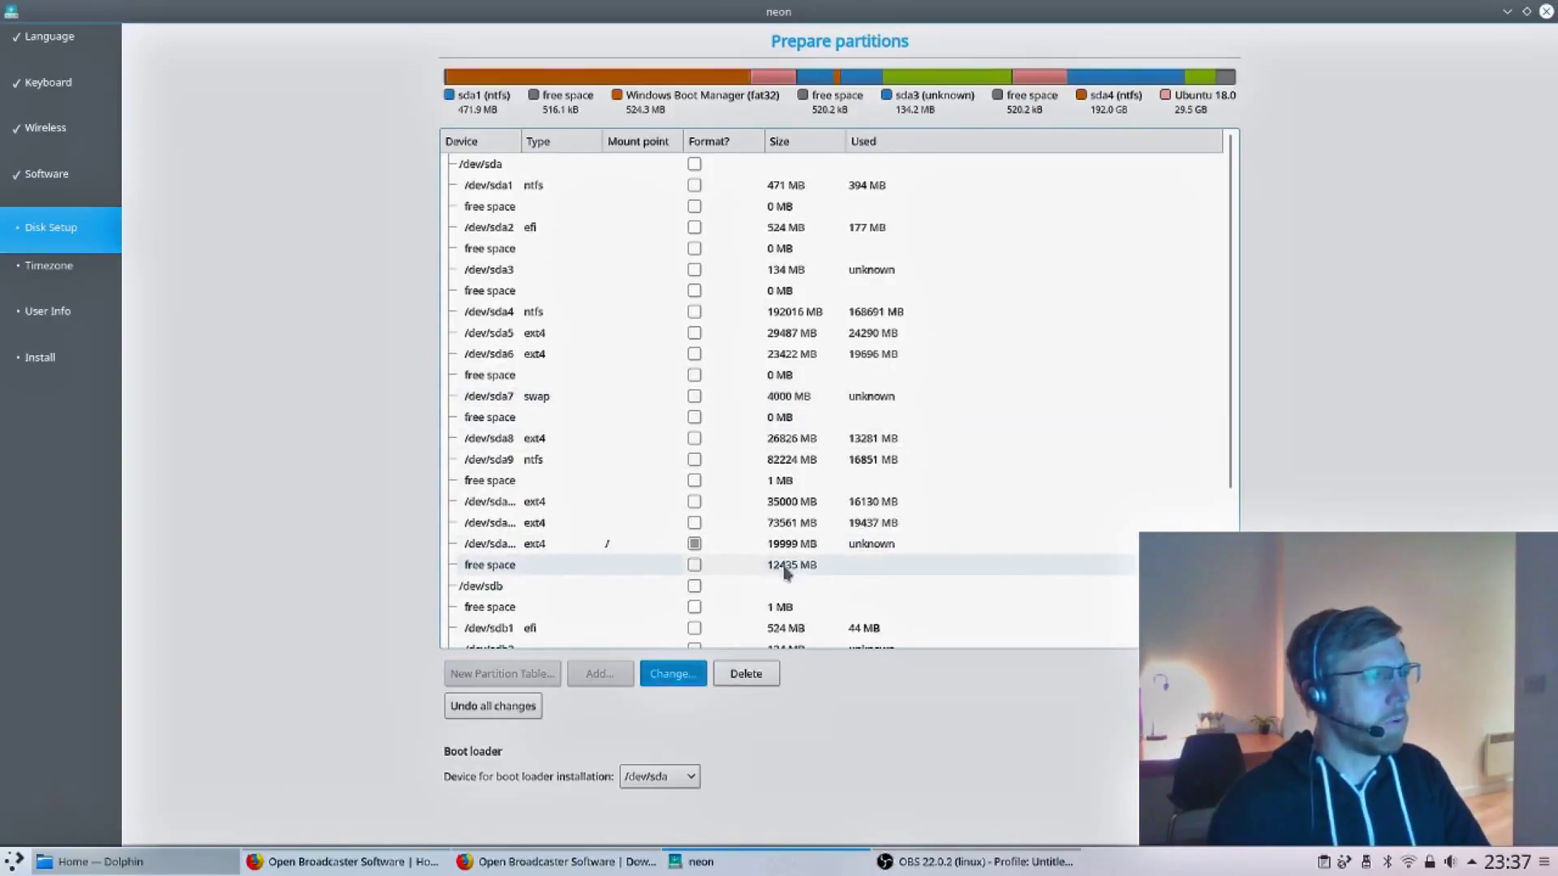
Step: Create a 12434 MB ext4 partition mounted at /home from the remaining free space
double_click(513, 567)
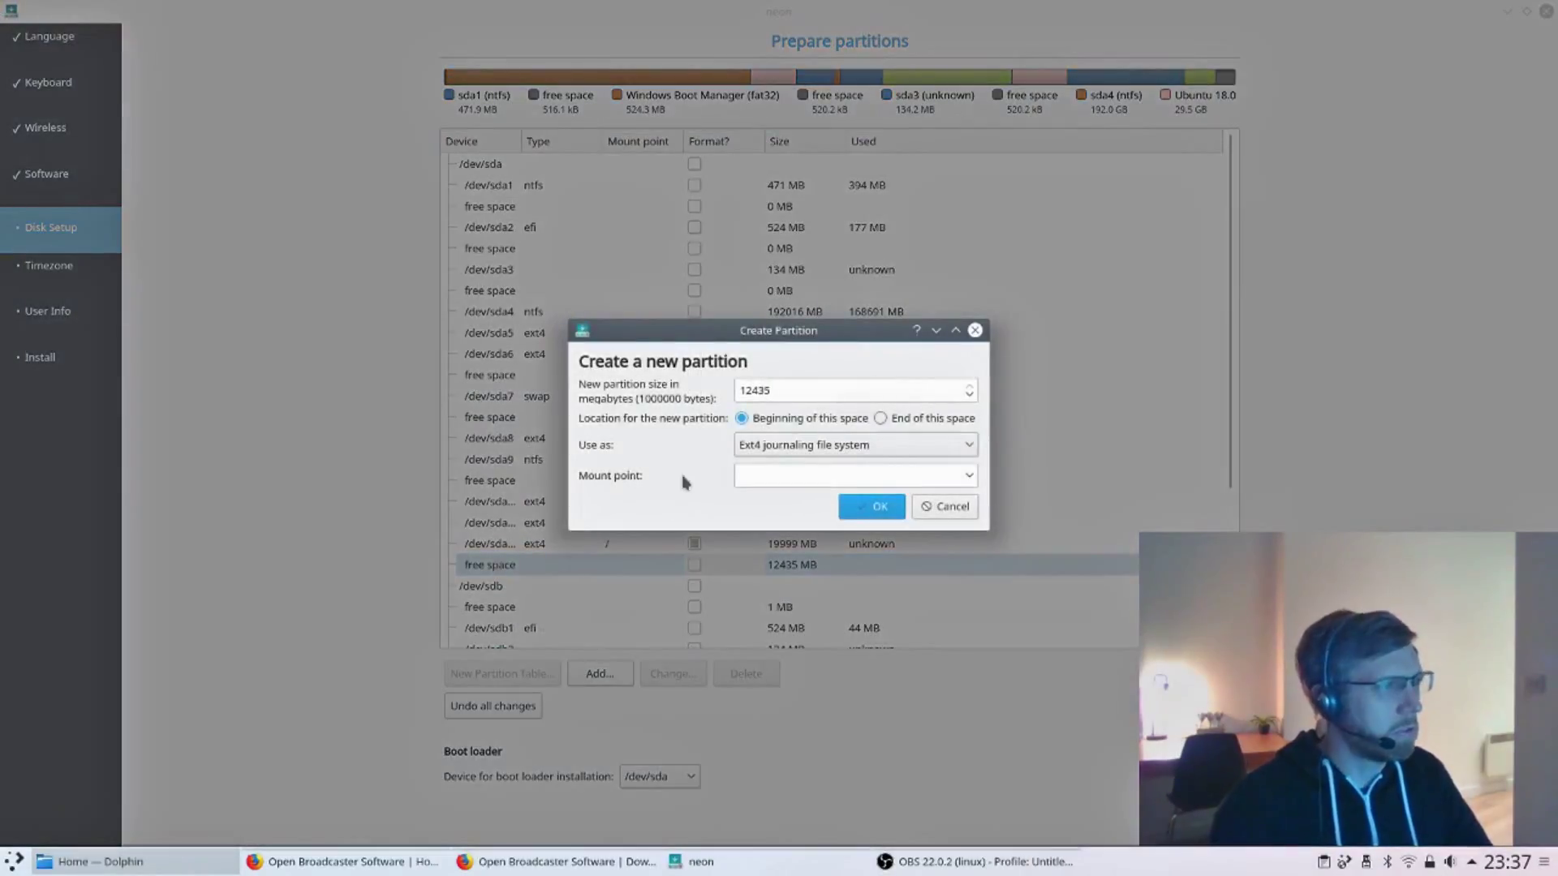
left_click(845, 476)
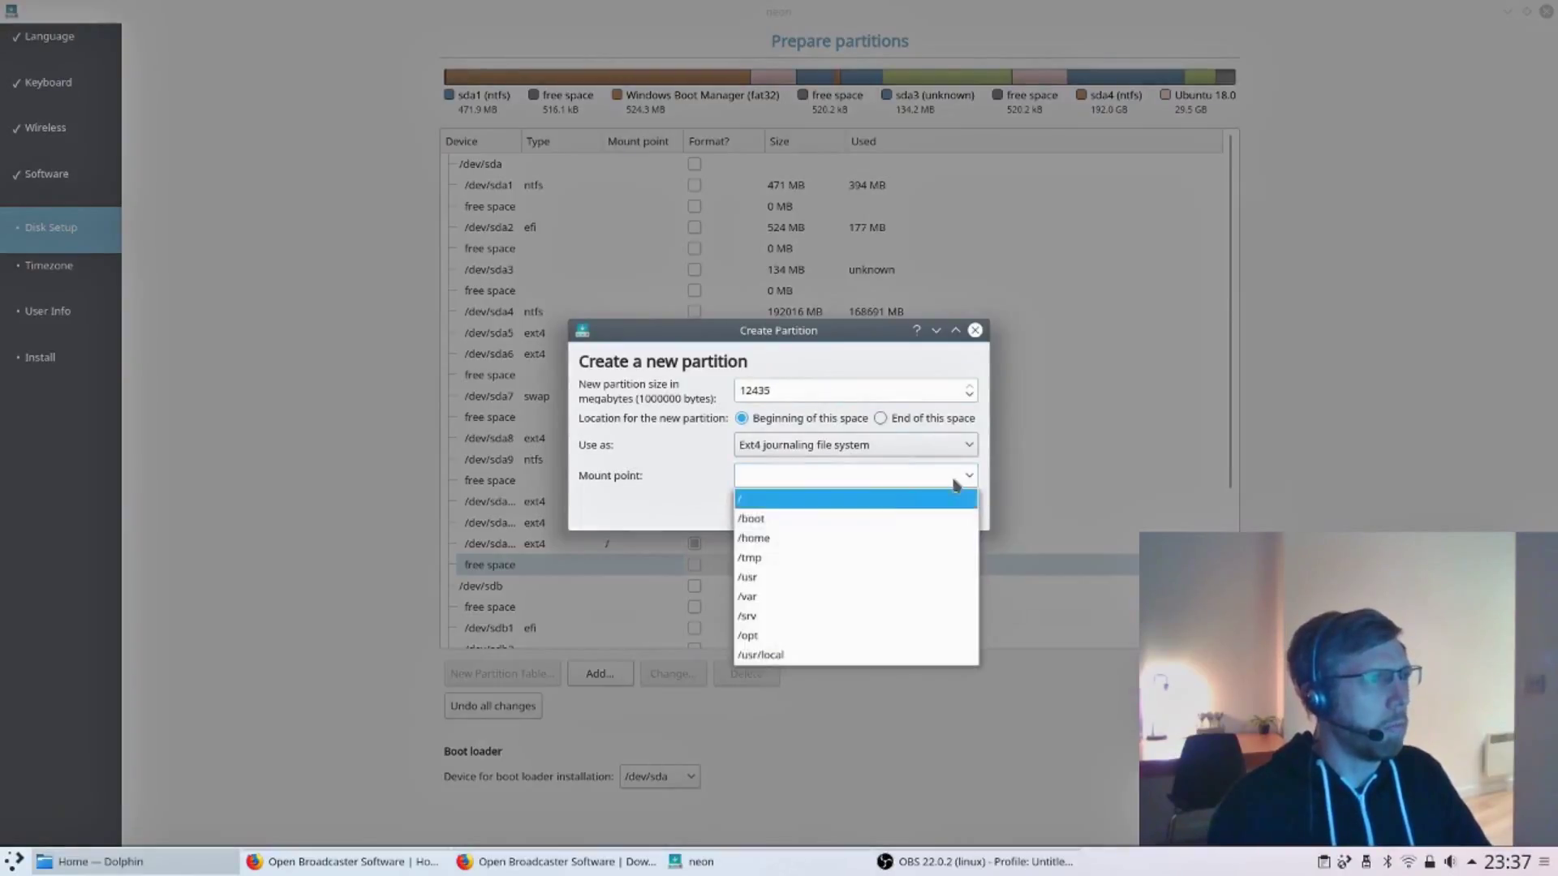
left_click(836, 539)
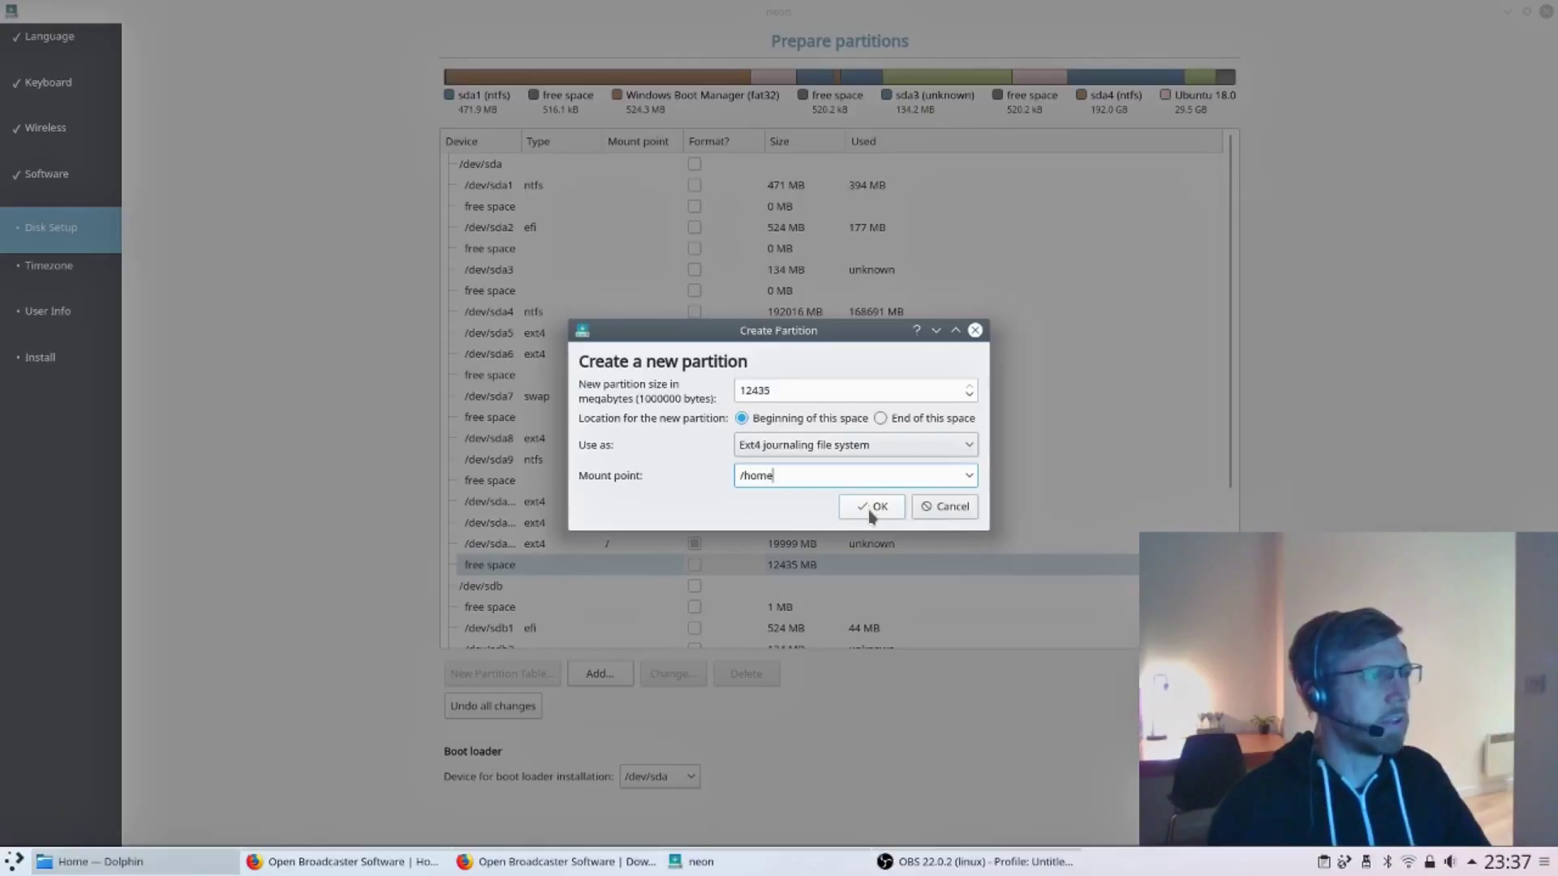
left_click(869, 511)
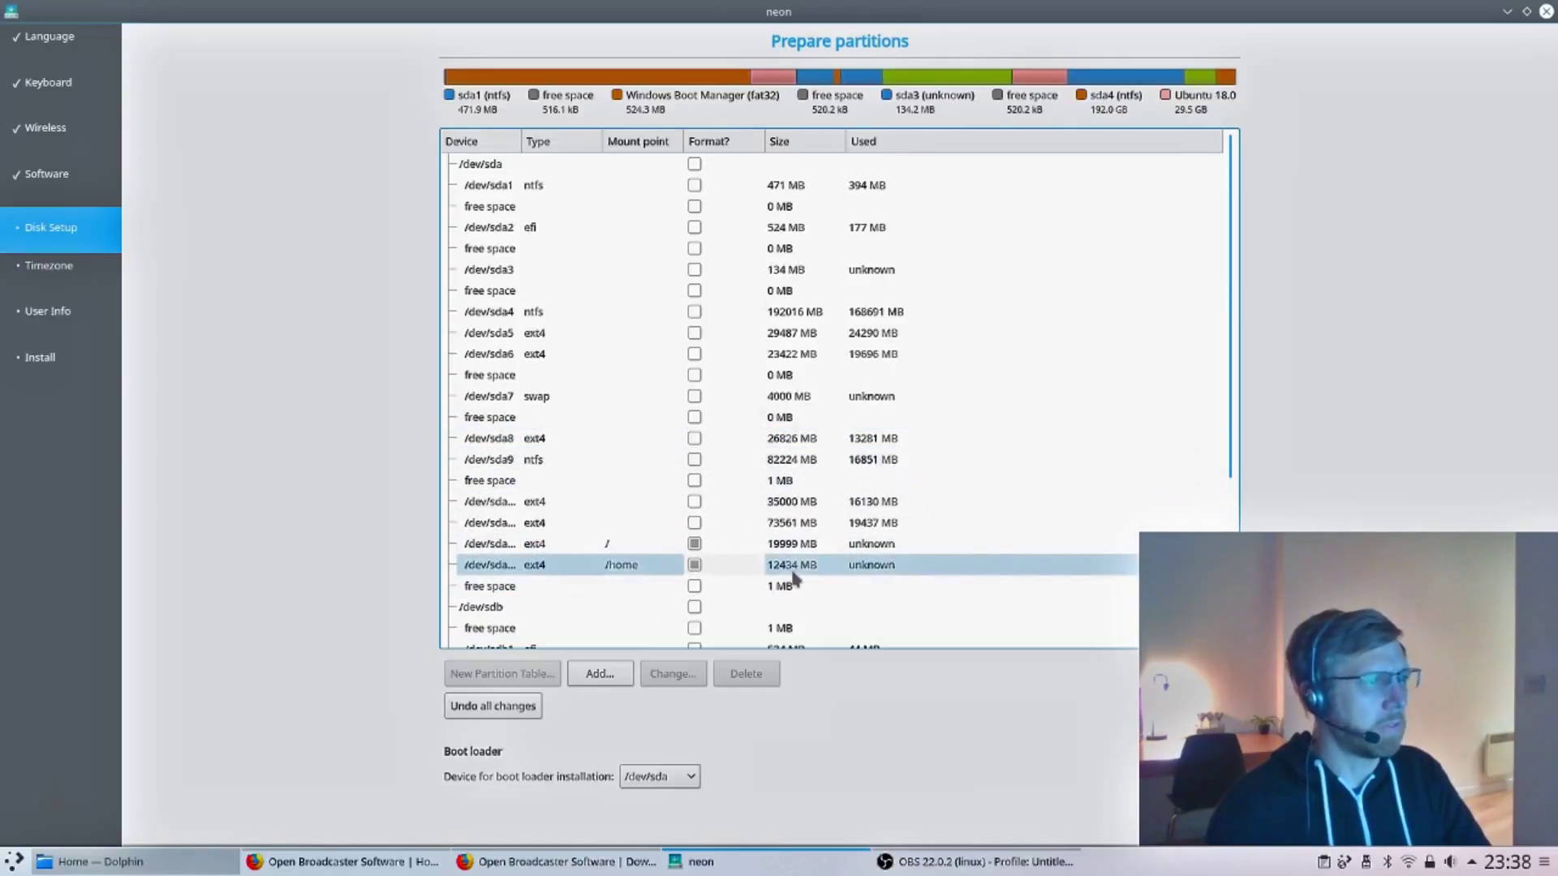
Step: Review the partition list, keep the boot loader on /dev/sda, and proceed to write changes
scroll(779, 535, "down", 3)
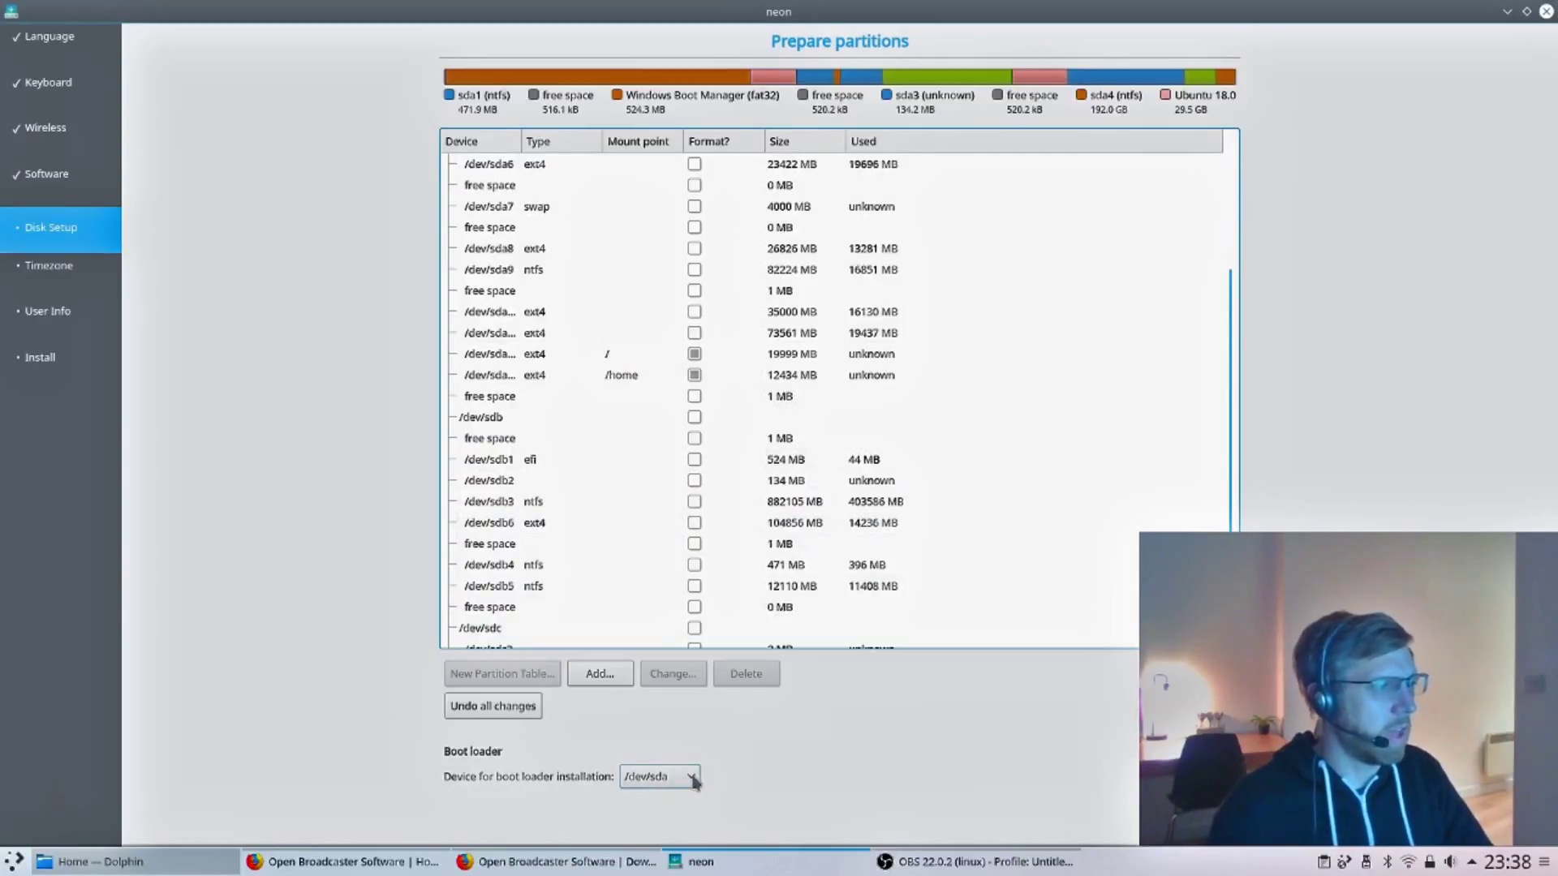
scroll(621, 559, "up", 3)
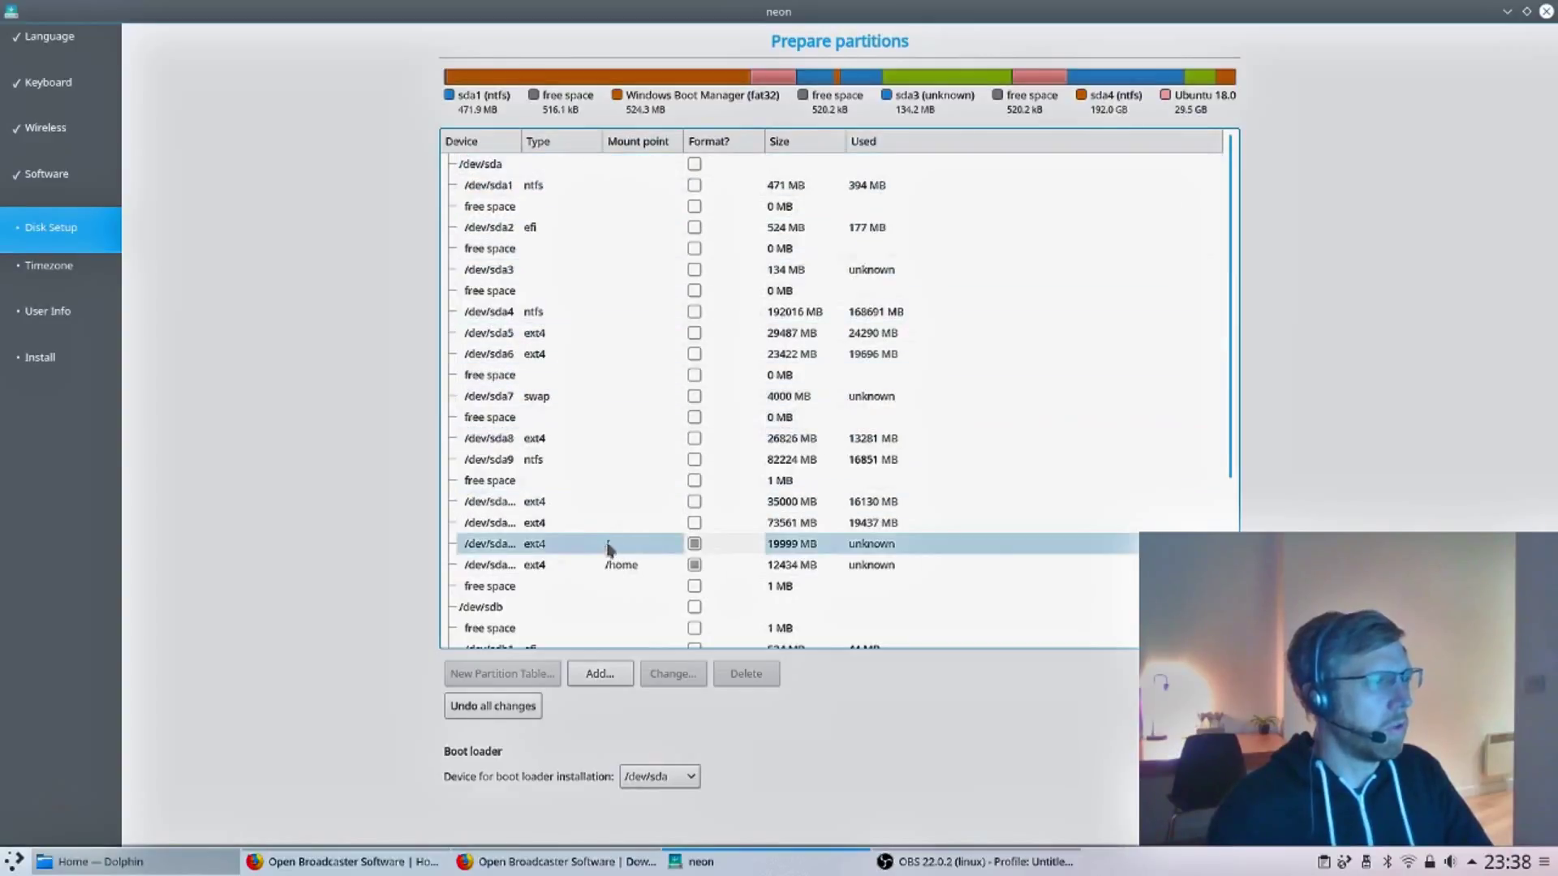
left_click(691, 779)
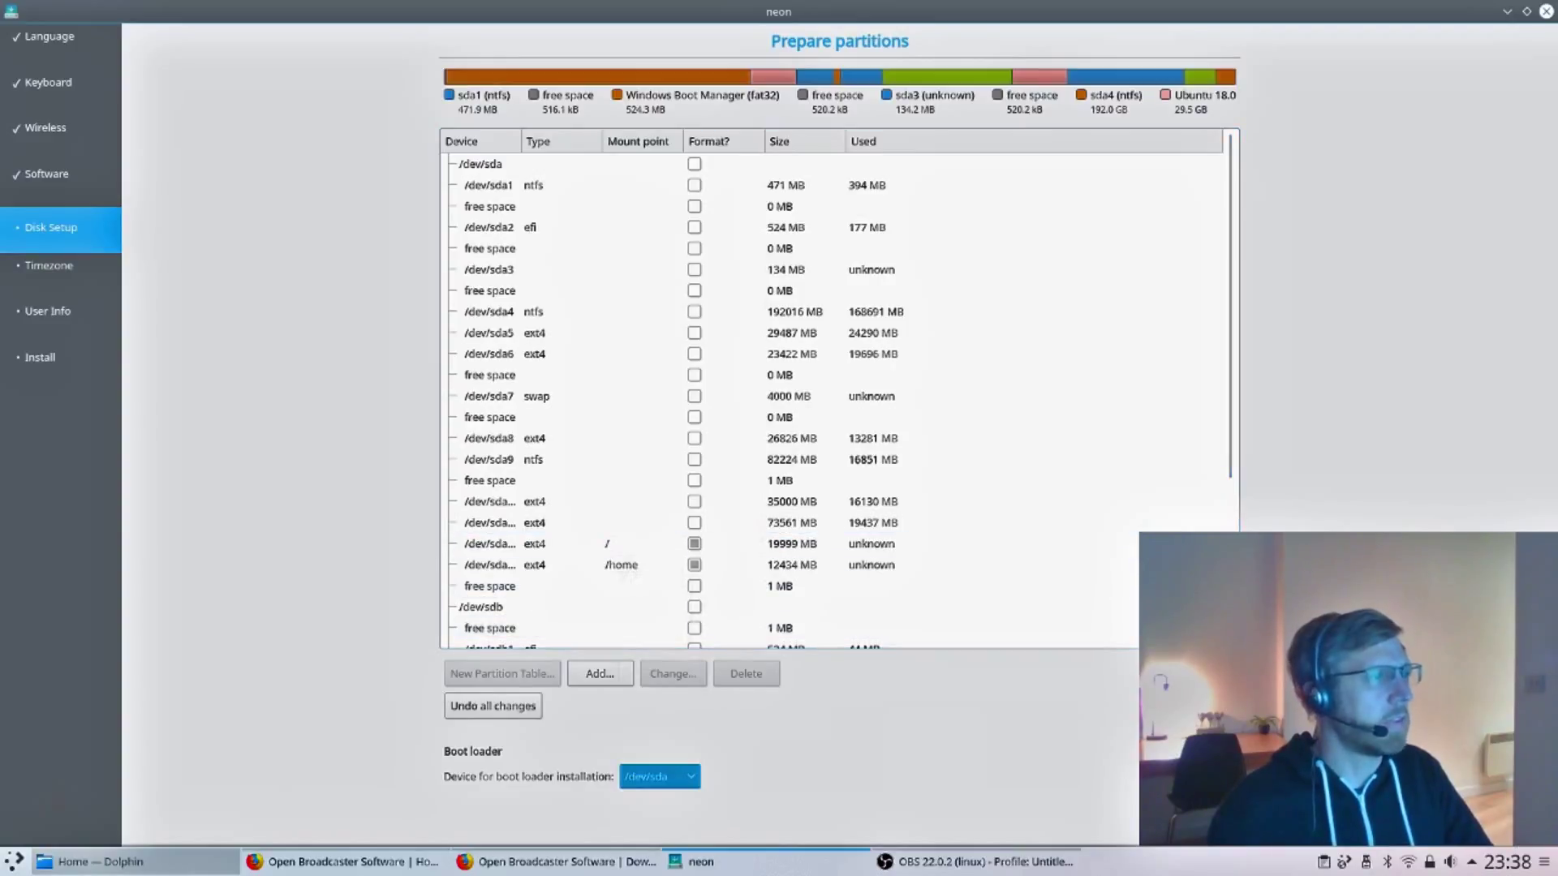
left_click(1485, 820)
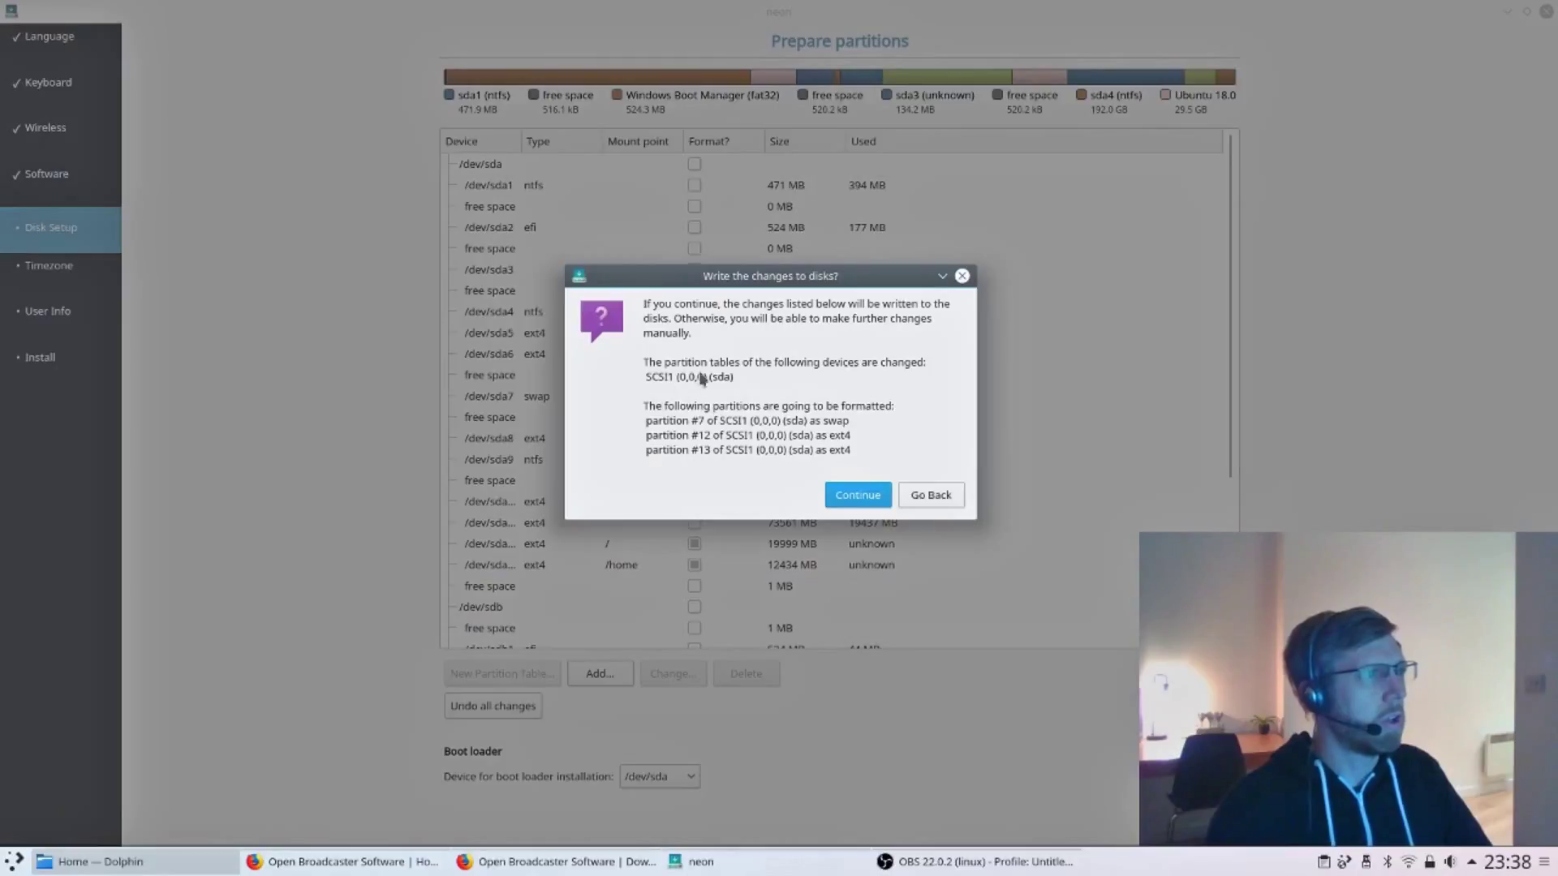
Step: Confirm writing the partition changes to disk
left_click(860, 496)
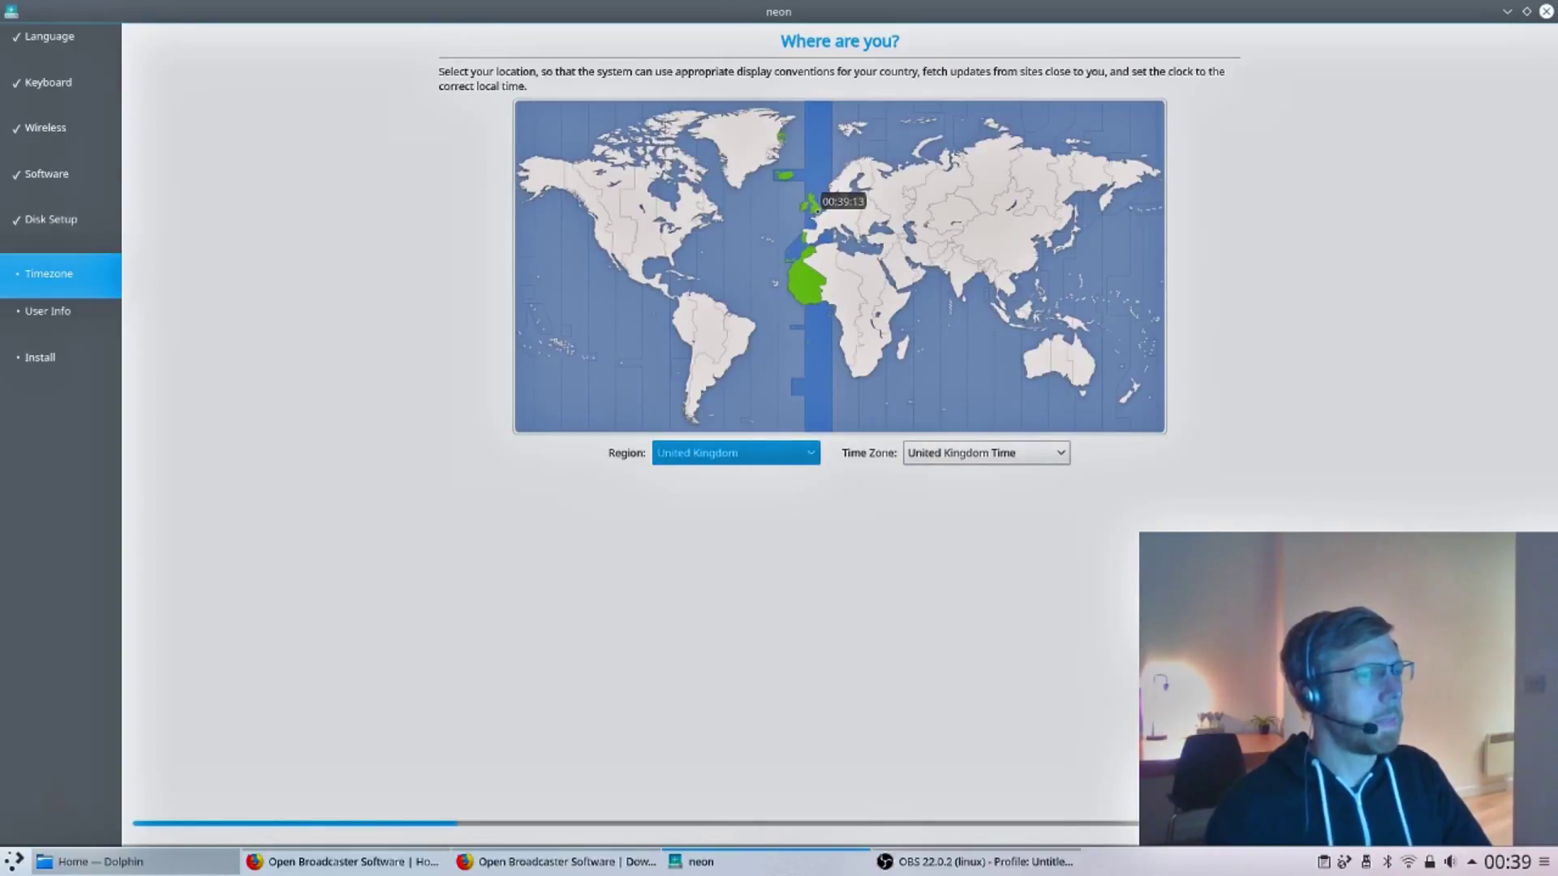
Step: Accept the United Kingdom timezone and move to the next setup step
key("Return")
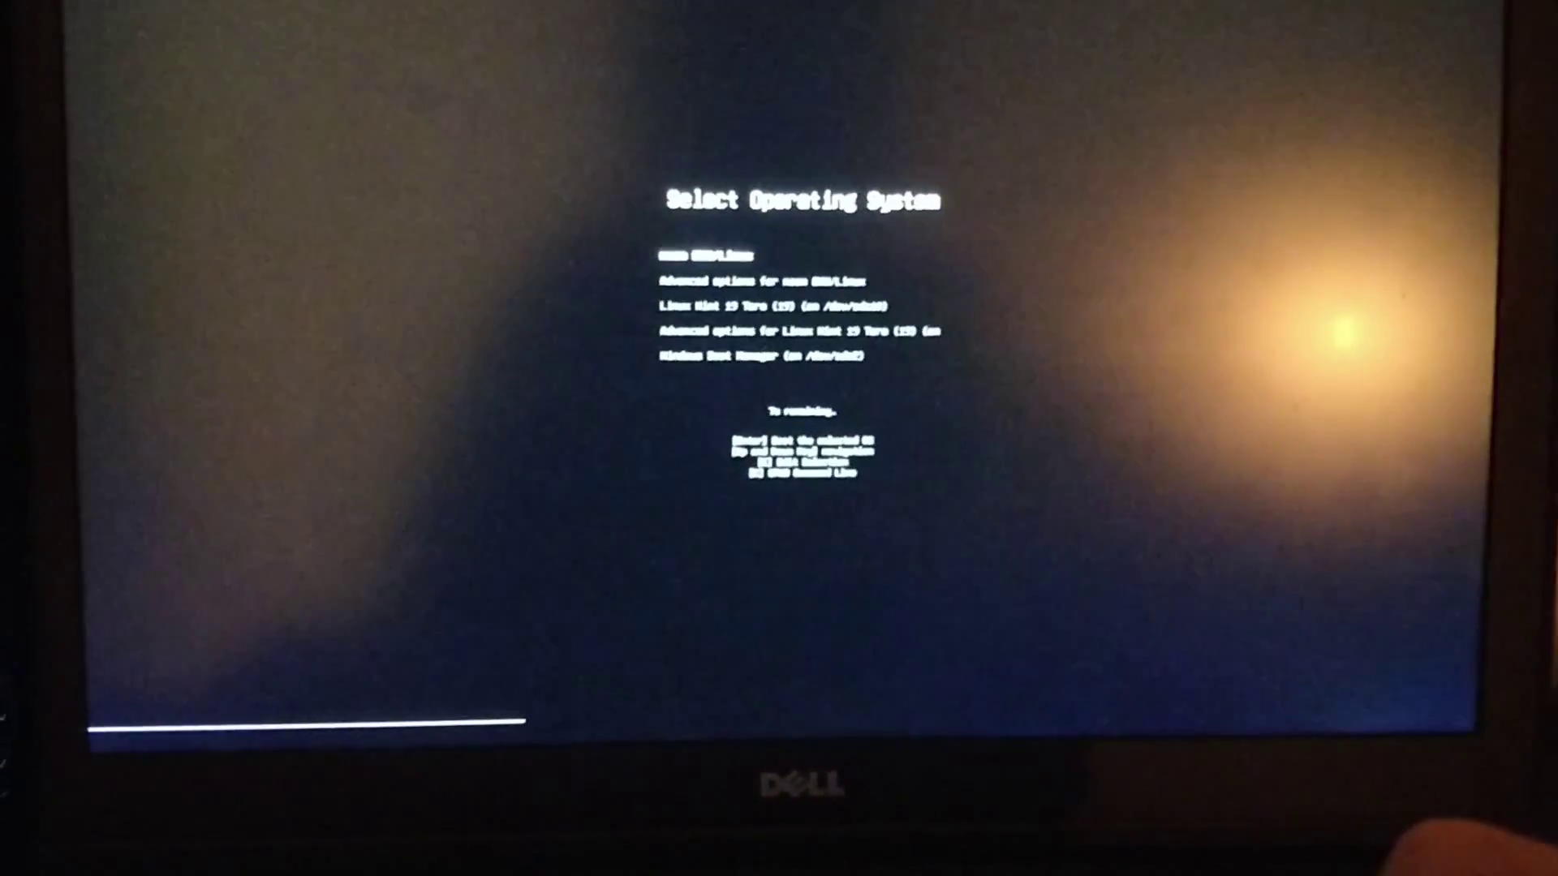
Step: Highlight neon GNU/Linux in the GRUB menu to boot it
key("Down")
key("Down")
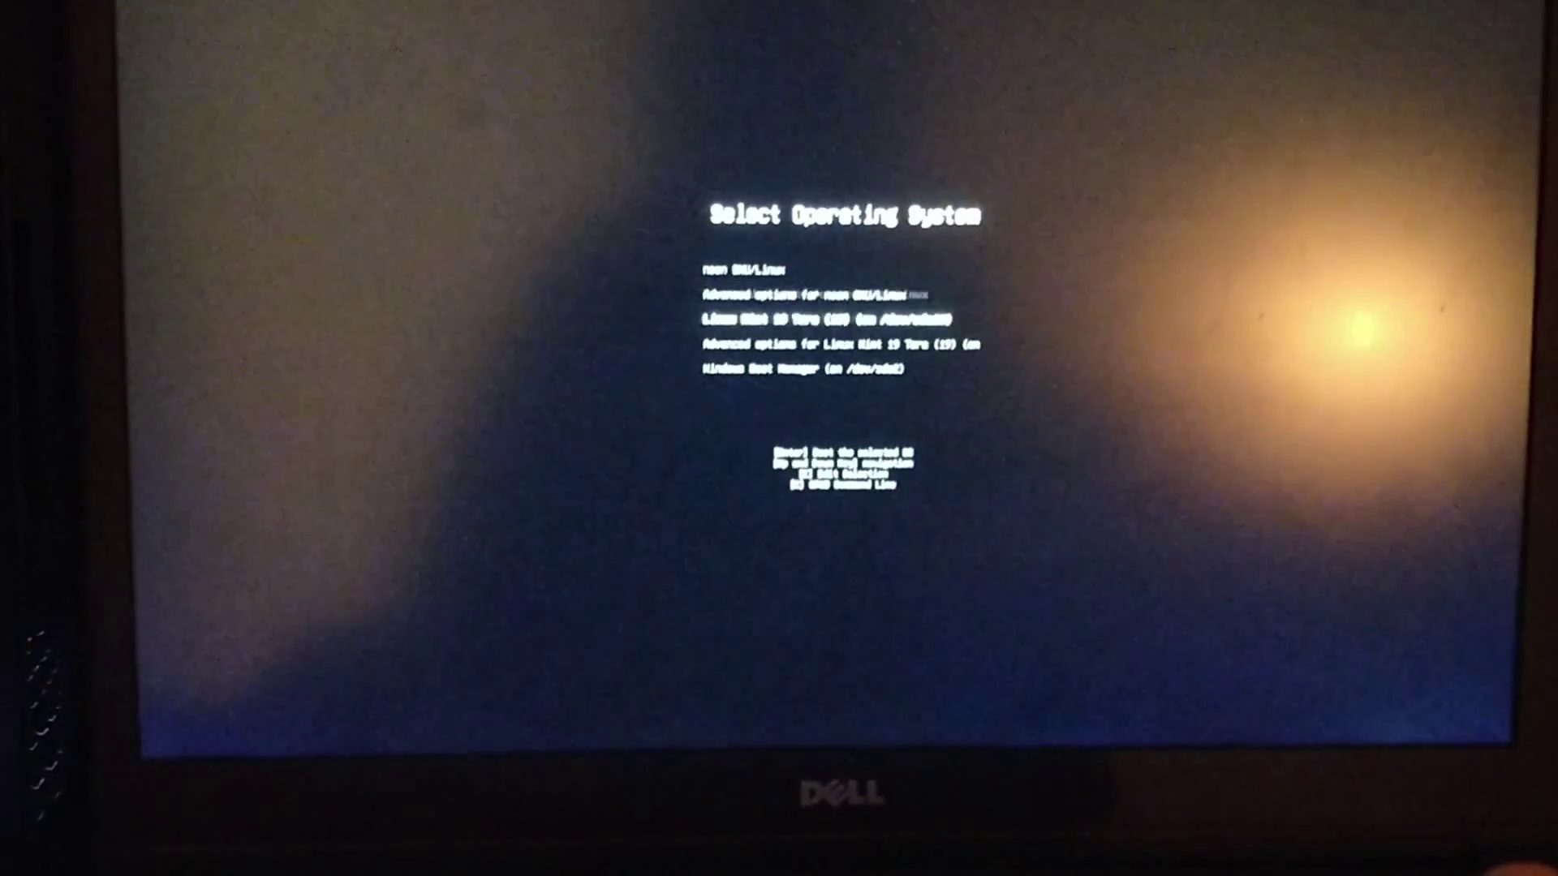
key("Up")
key("Up")
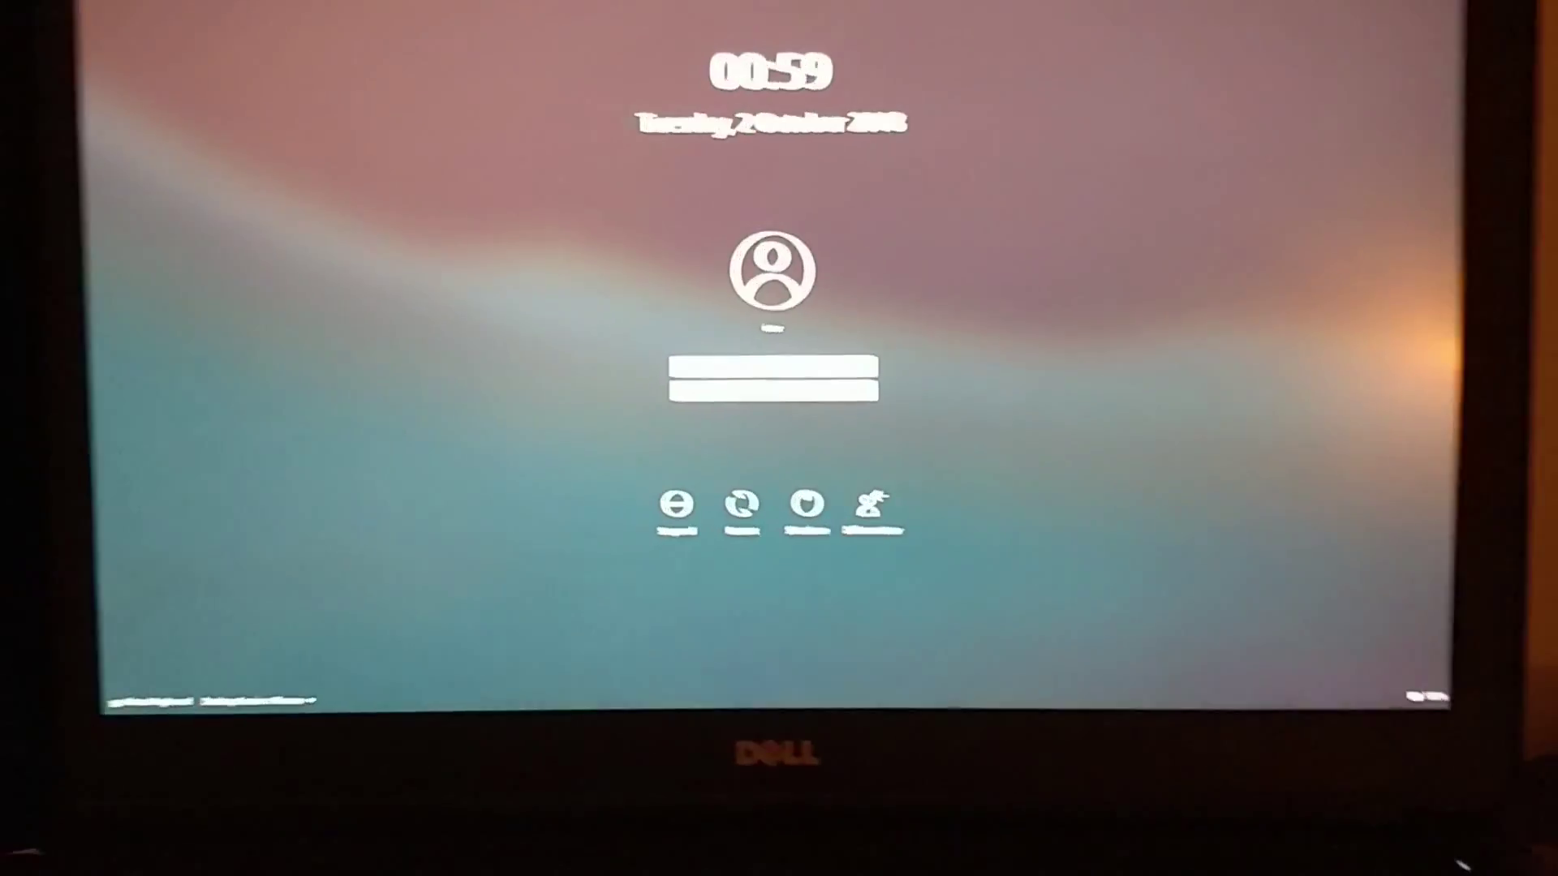
Step: Enter the account password at the KDE neon login screen to reach the Plasma desktop
type("*********")
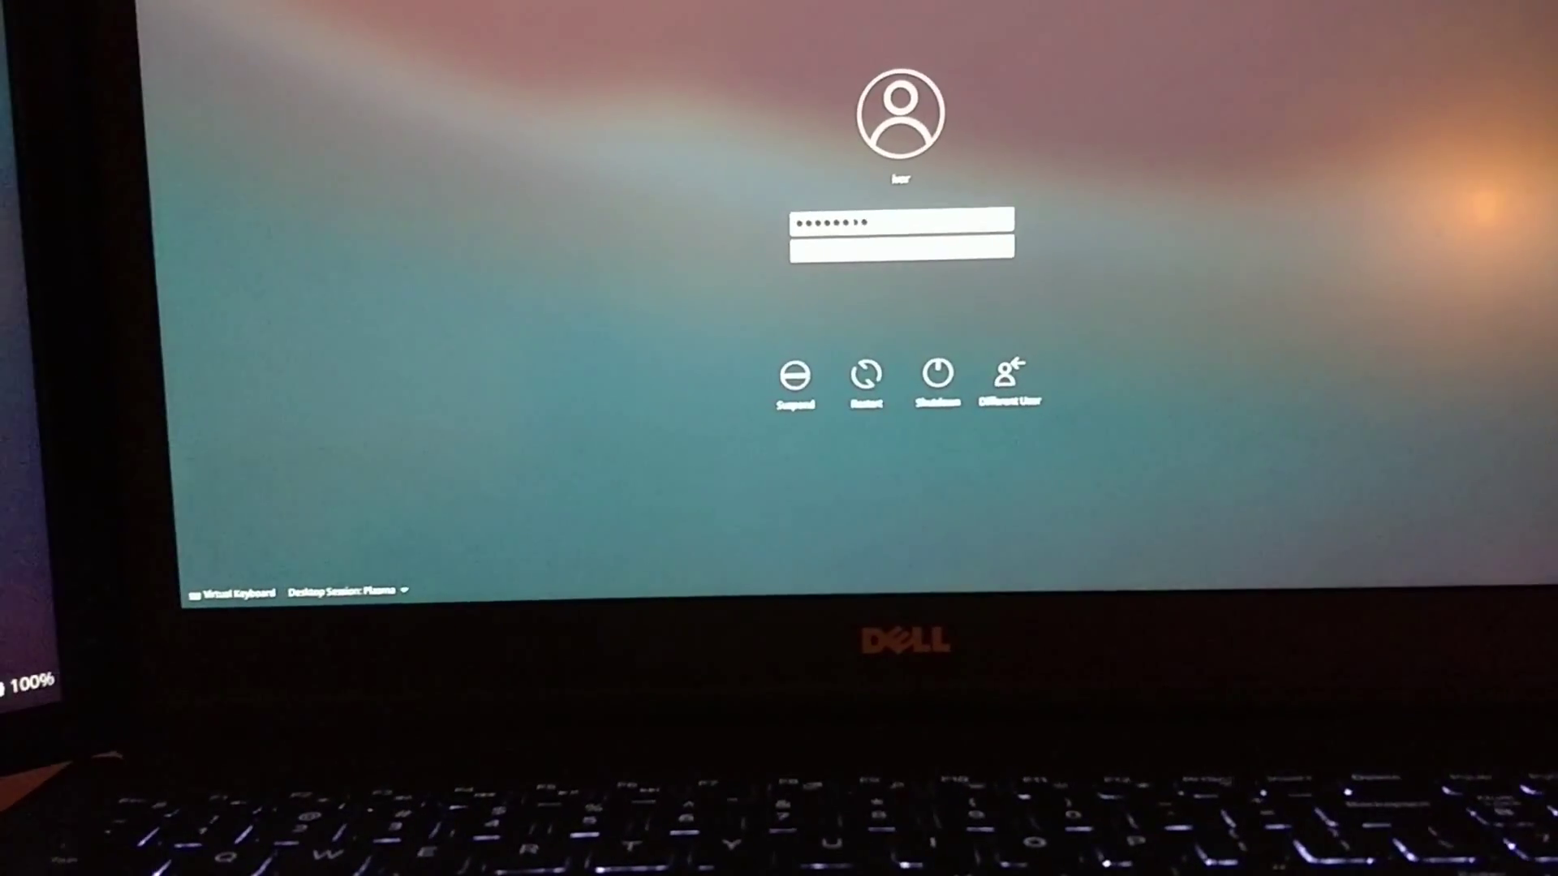
key("Return")
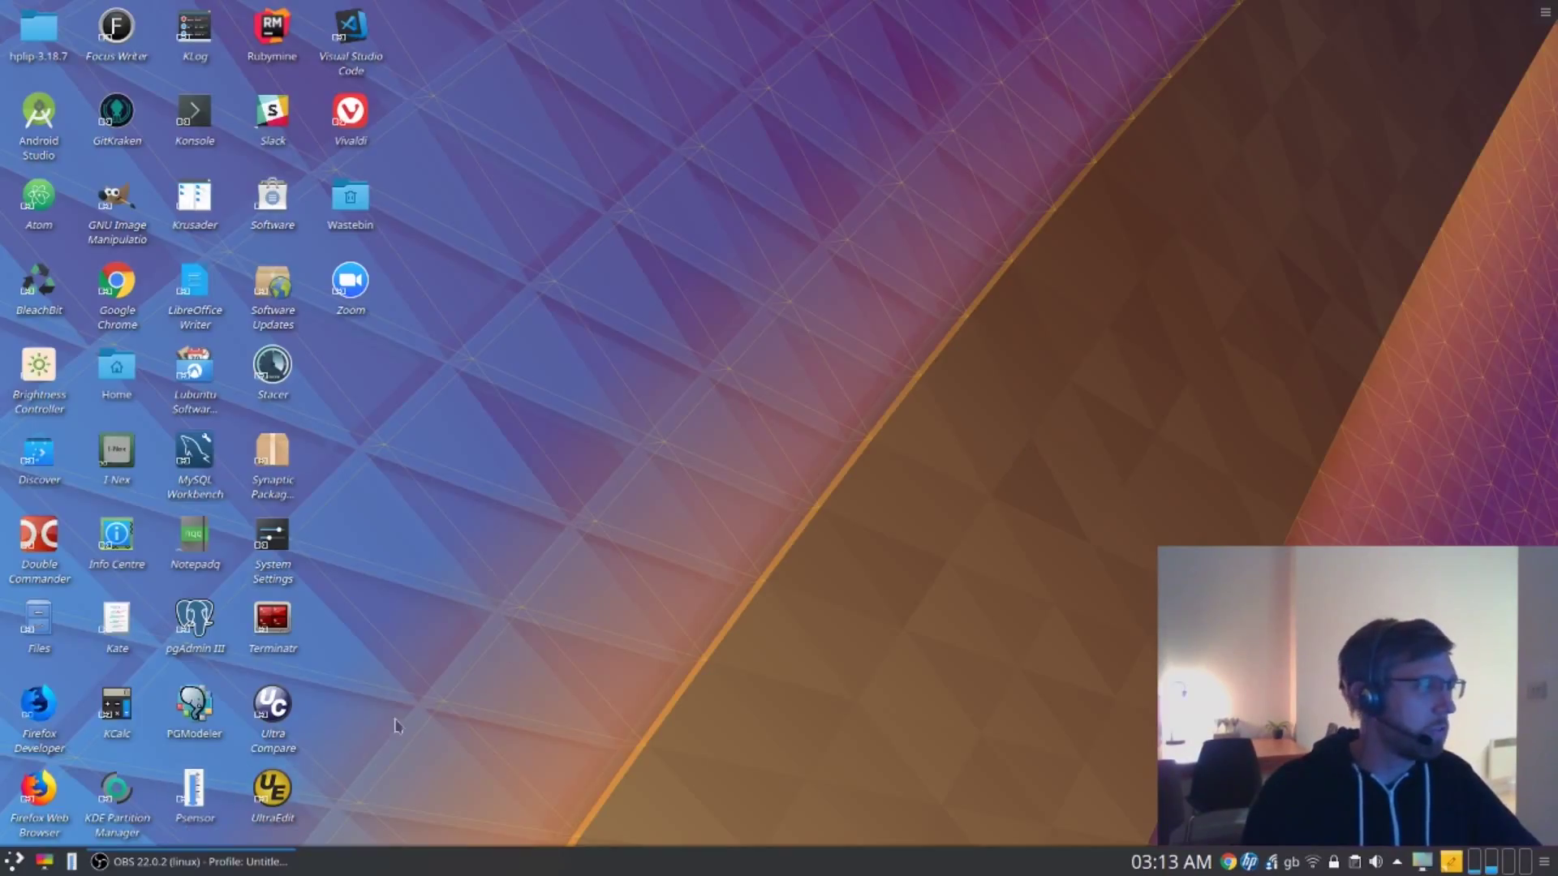
Step: Launch Grub Customizer by searching 'grub' in the Application Launcher, then centre its window
left_click(13, 865)
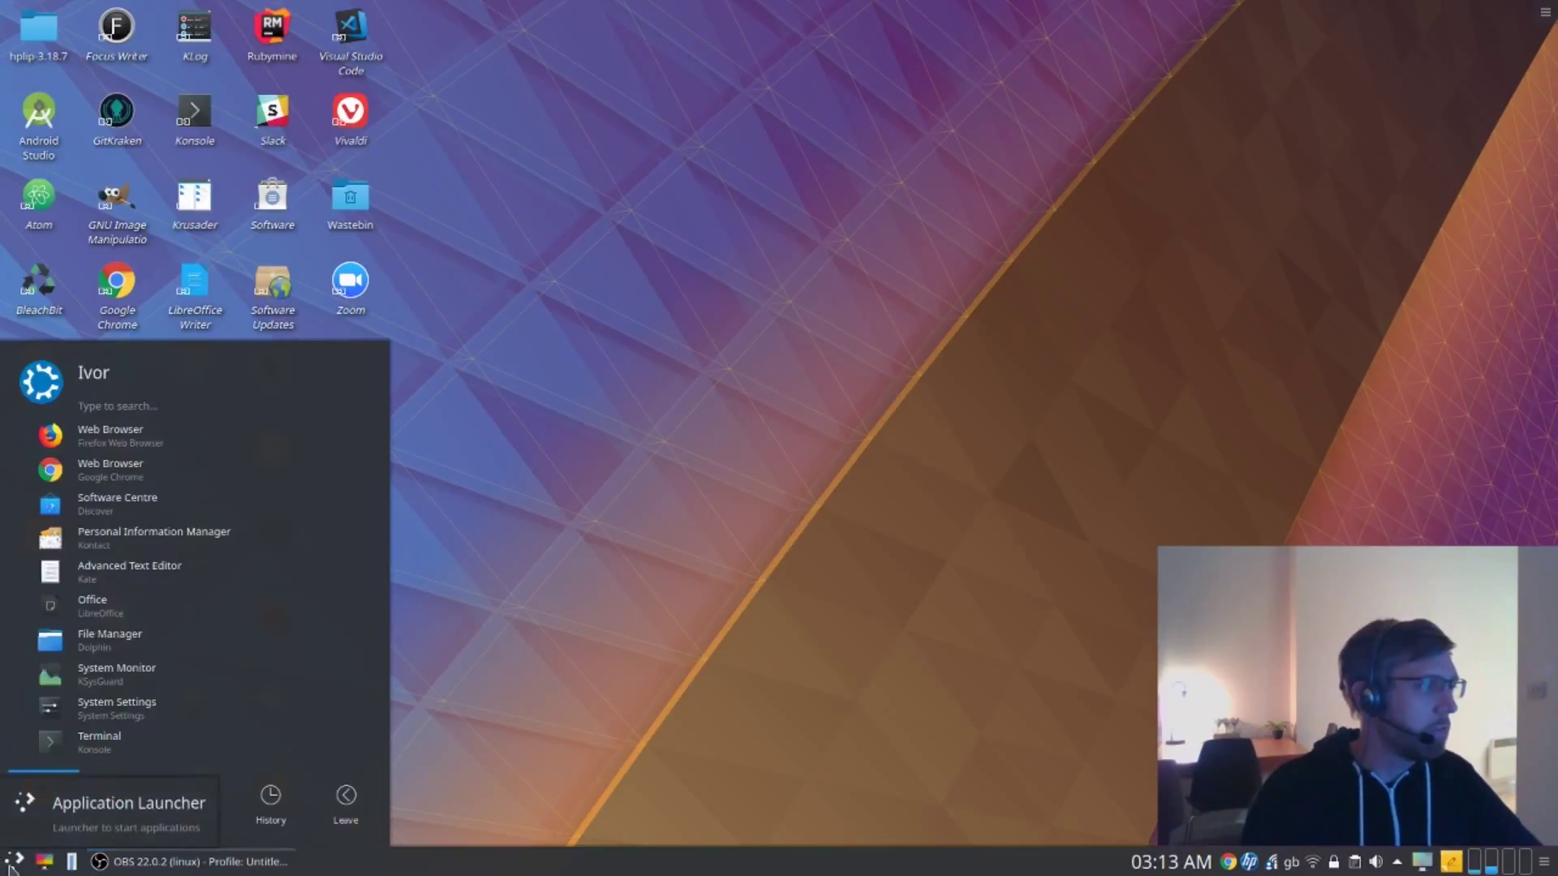
left_click(141, 406)
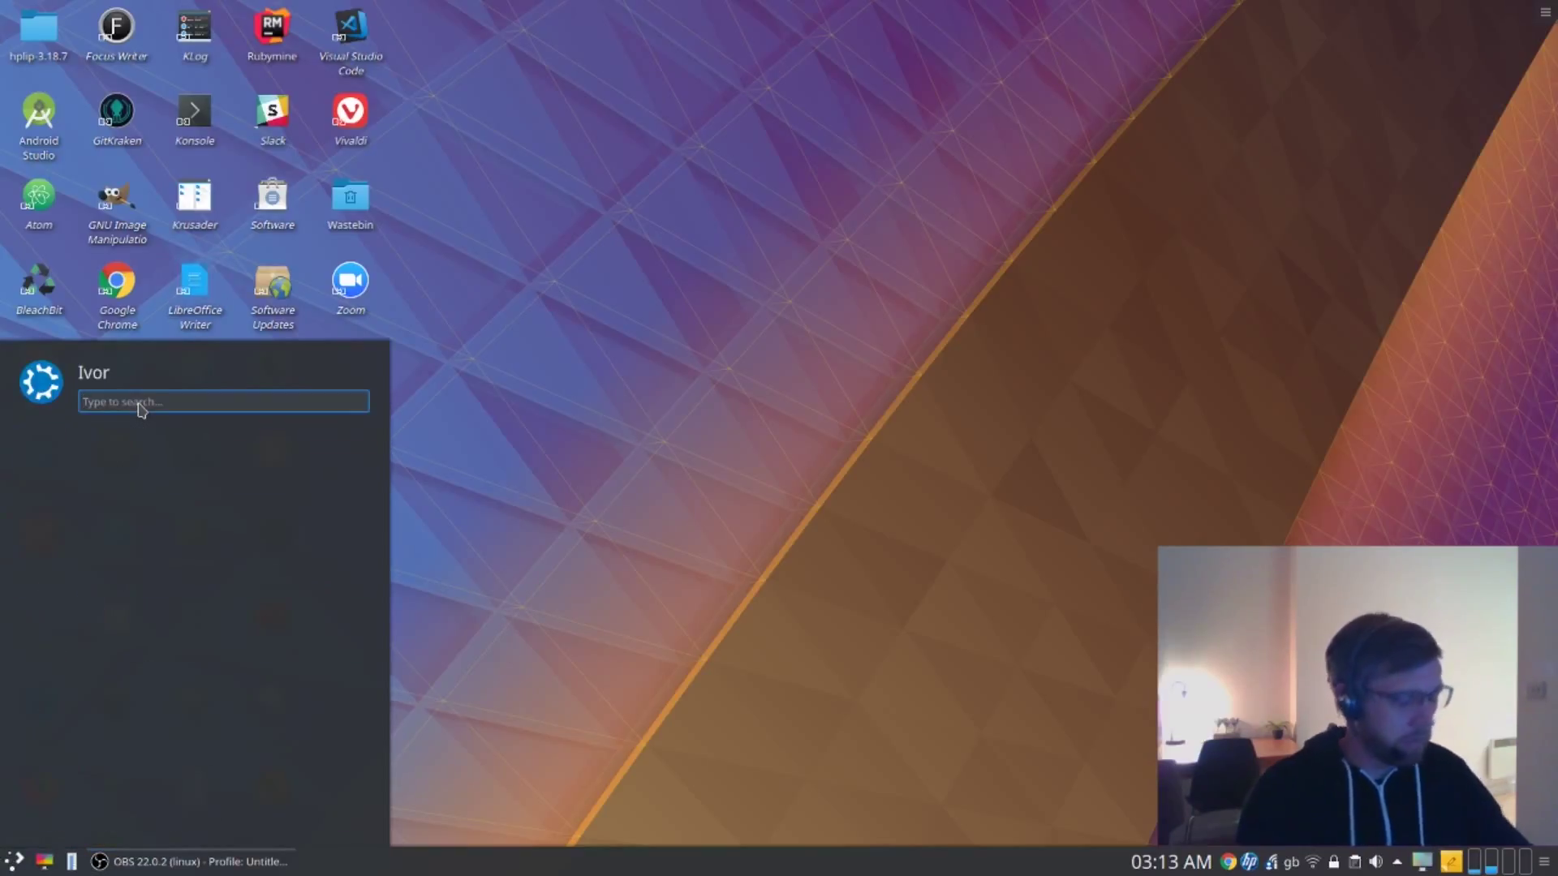
type("grub")
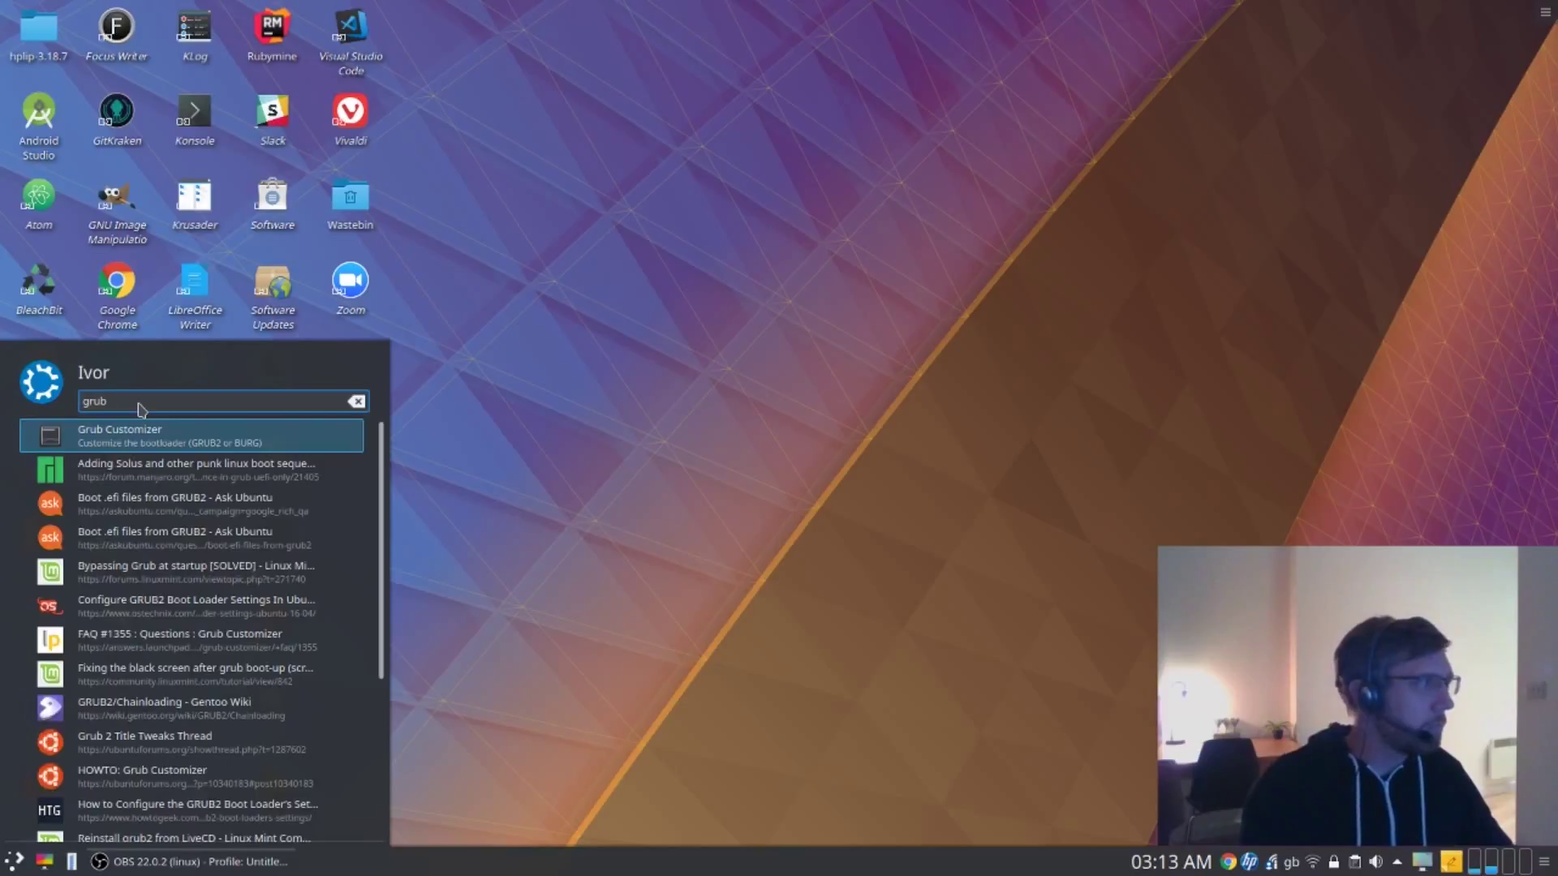
left_click(132, 438)
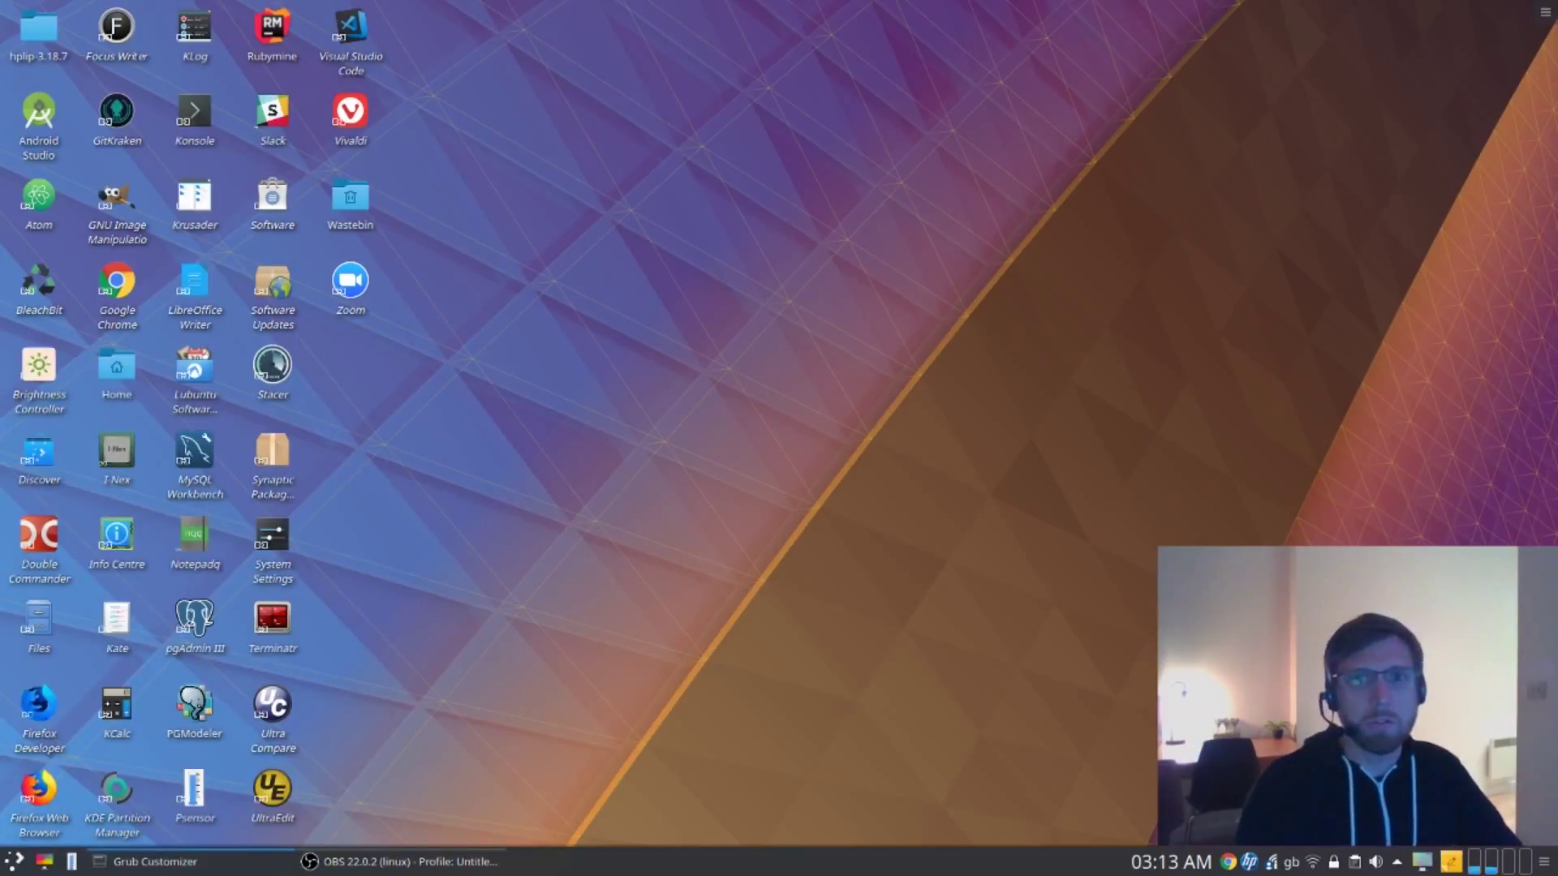
left_click_drag(1095, 134, 822, 221)
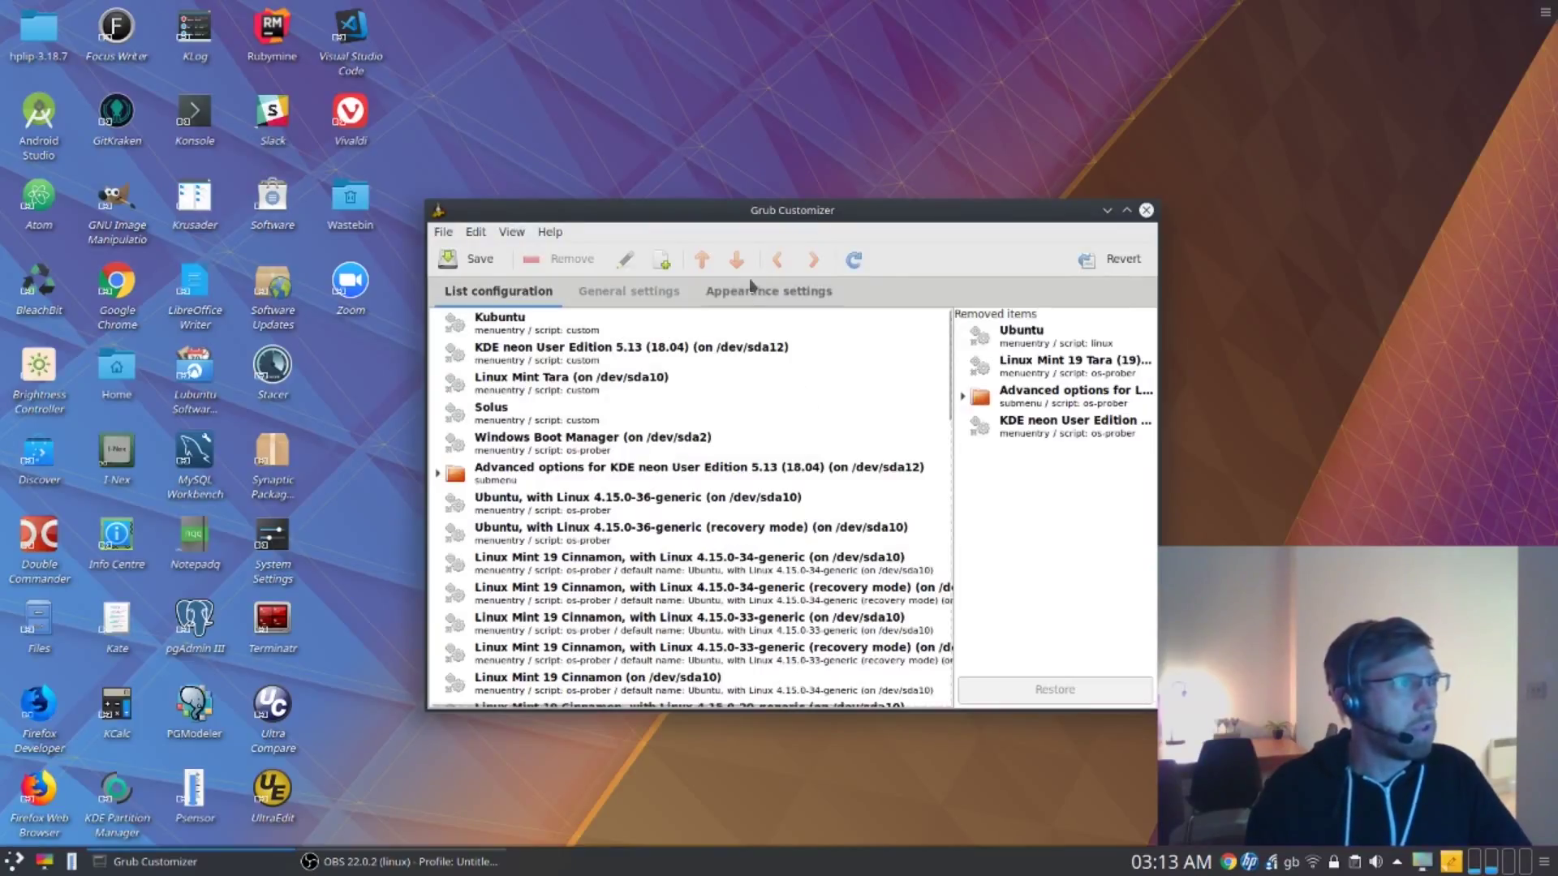
Step: Select the Solus boot entry and bring up the File menu showing Install to MBR
left_click_drag(741, 213, 769, 174)
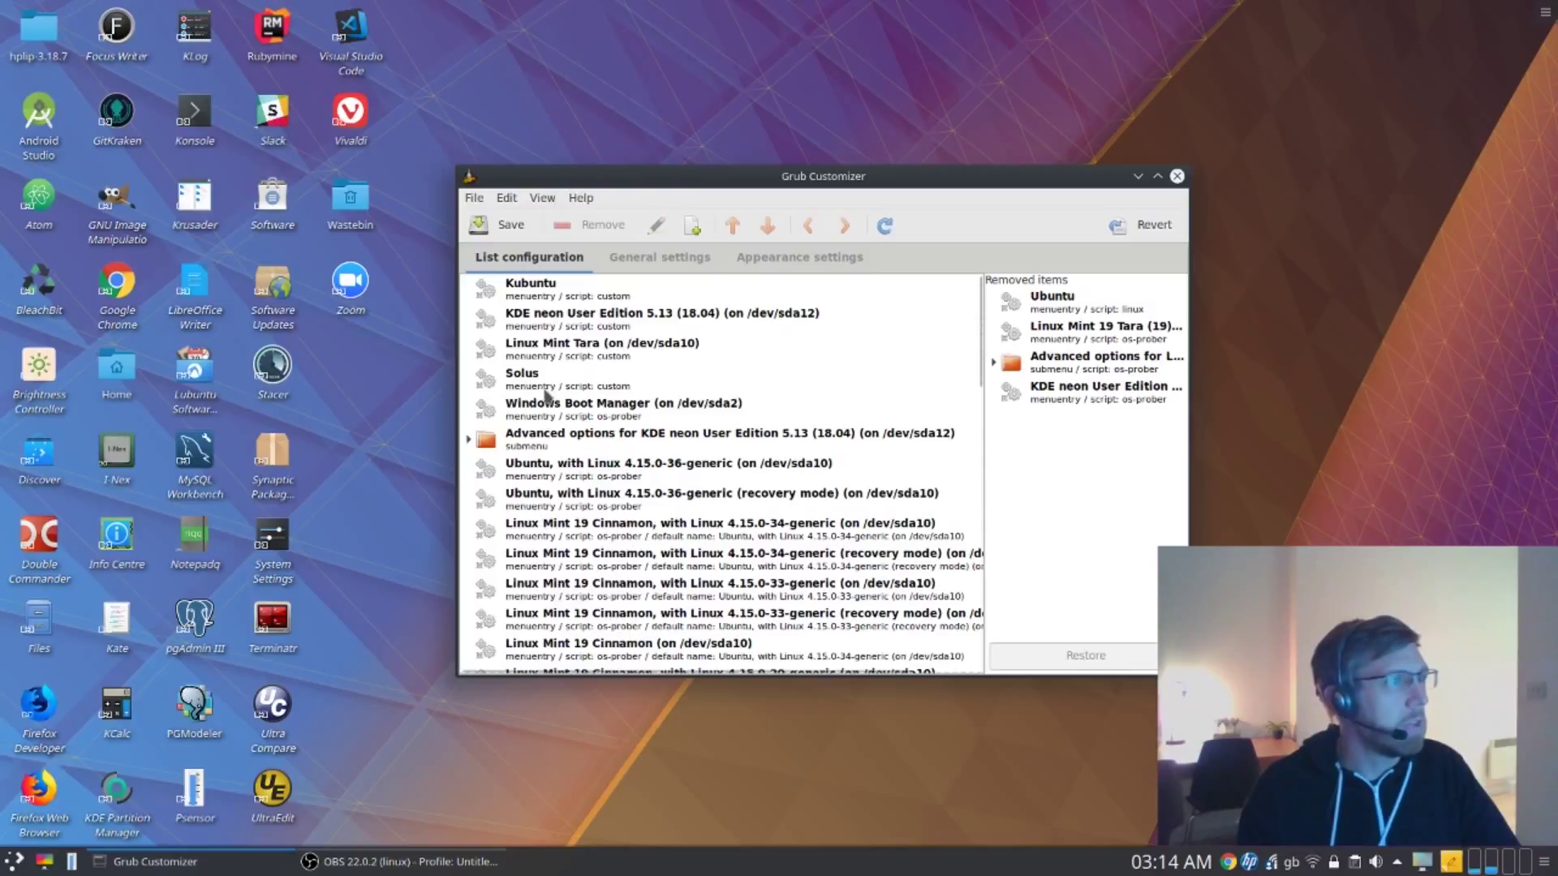
left_click(545, 388)
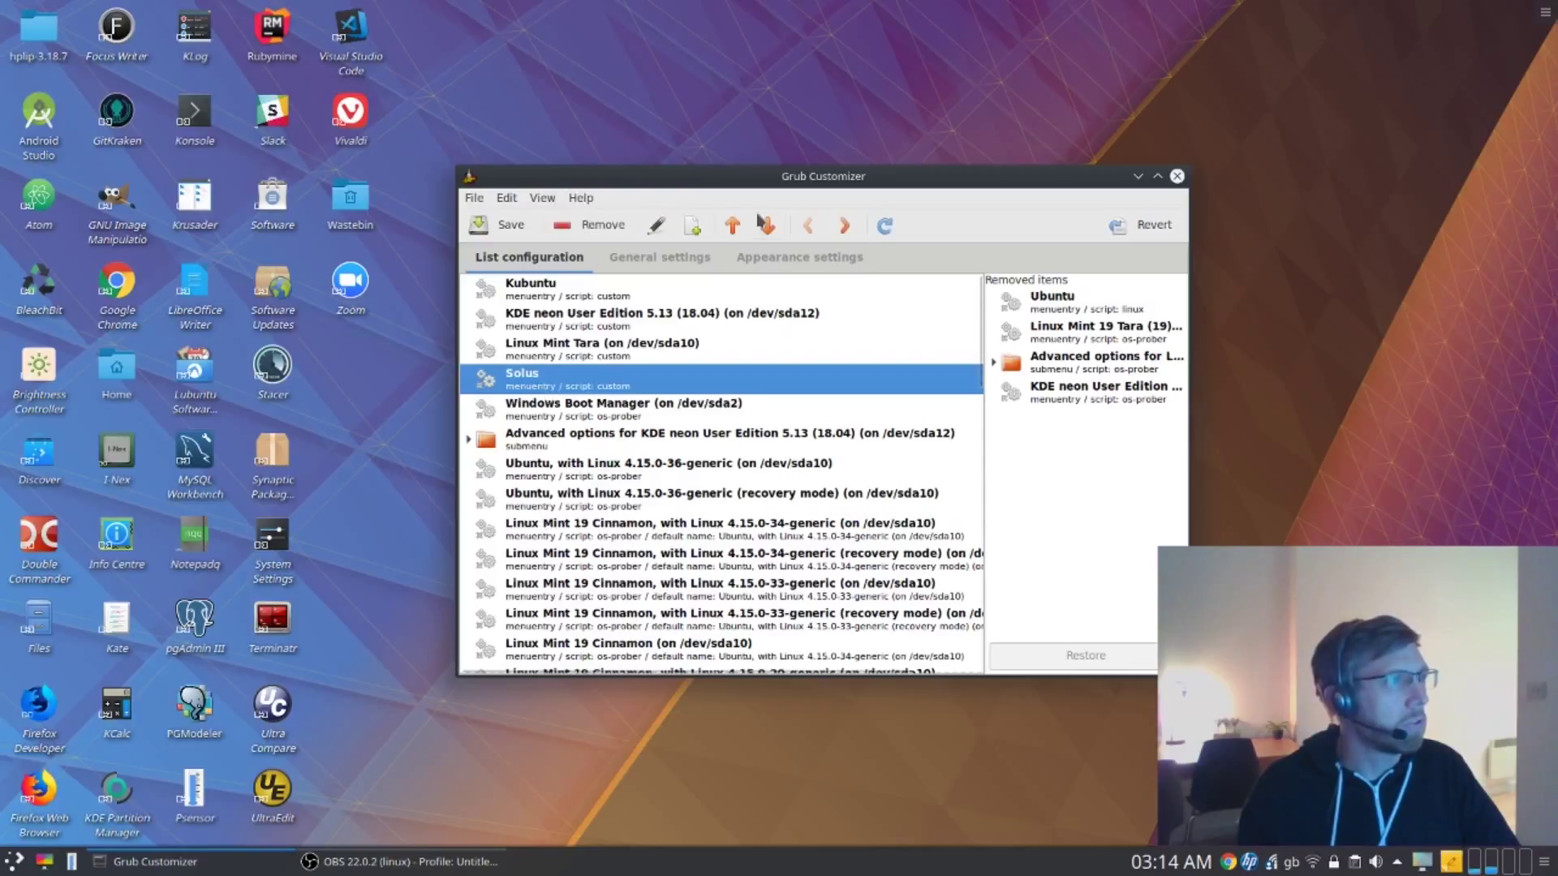
left_click(470, 198)
left_click(508, 198)
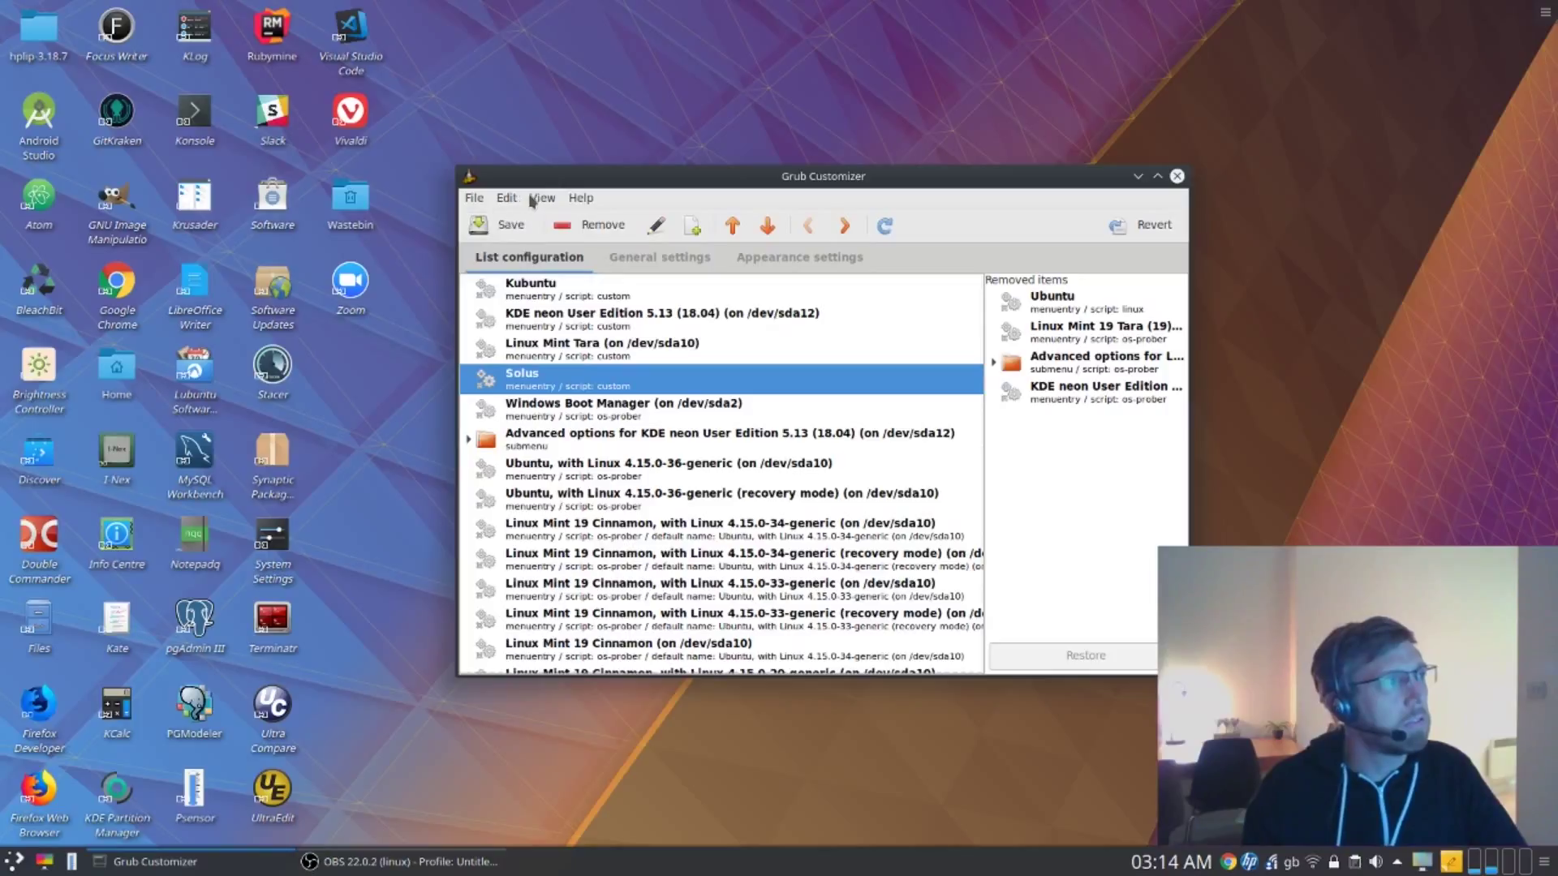
left_click(484, 199)
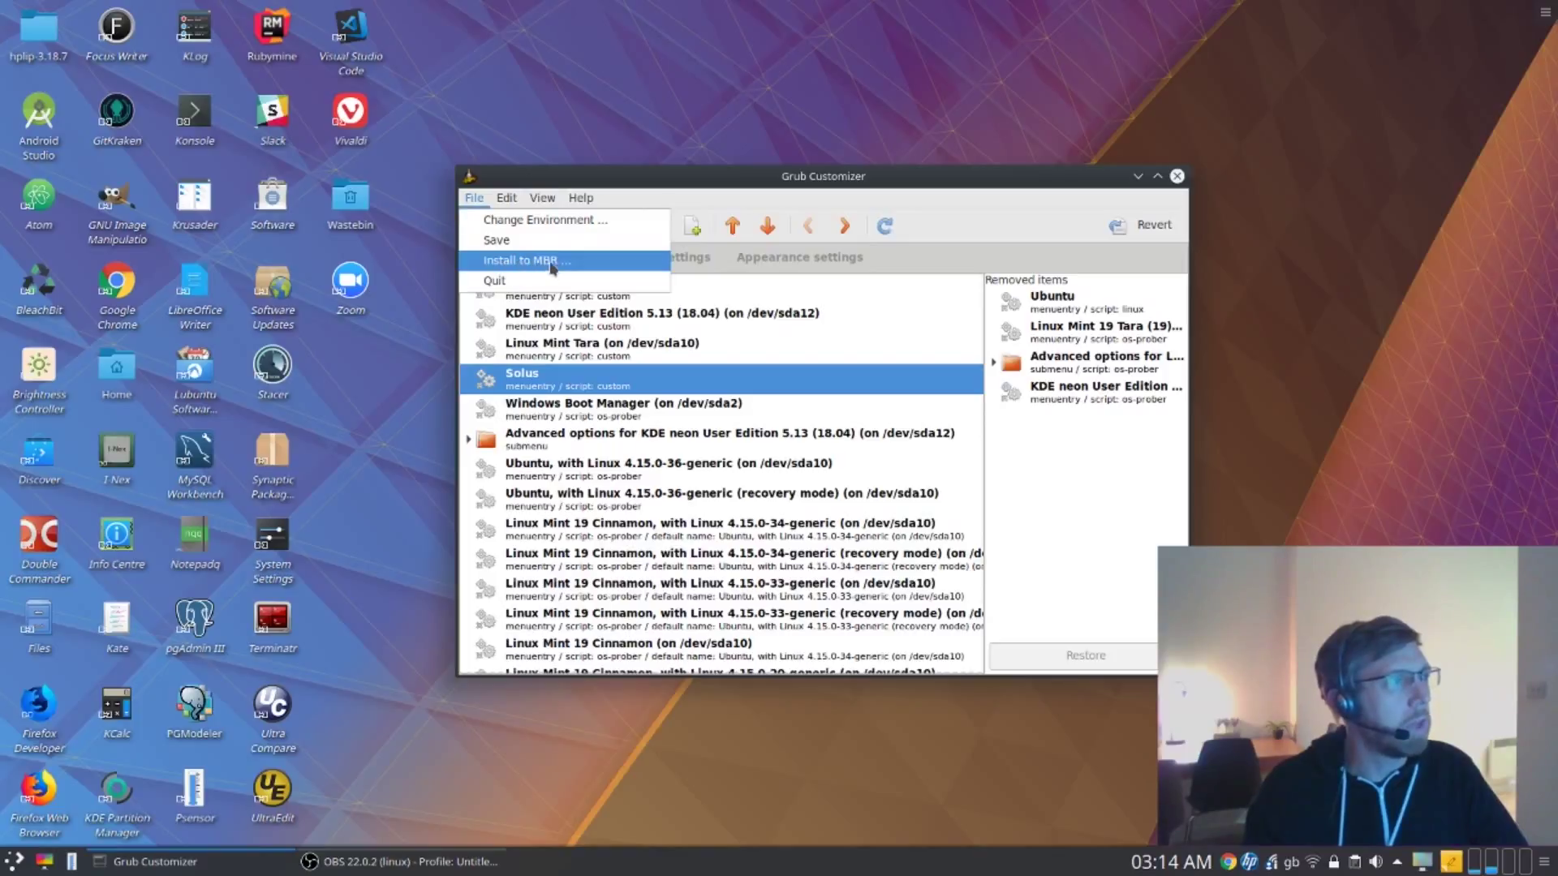
Step: Close the File menu without installing to MBR and nudge the window upward
left_click(755, 199)
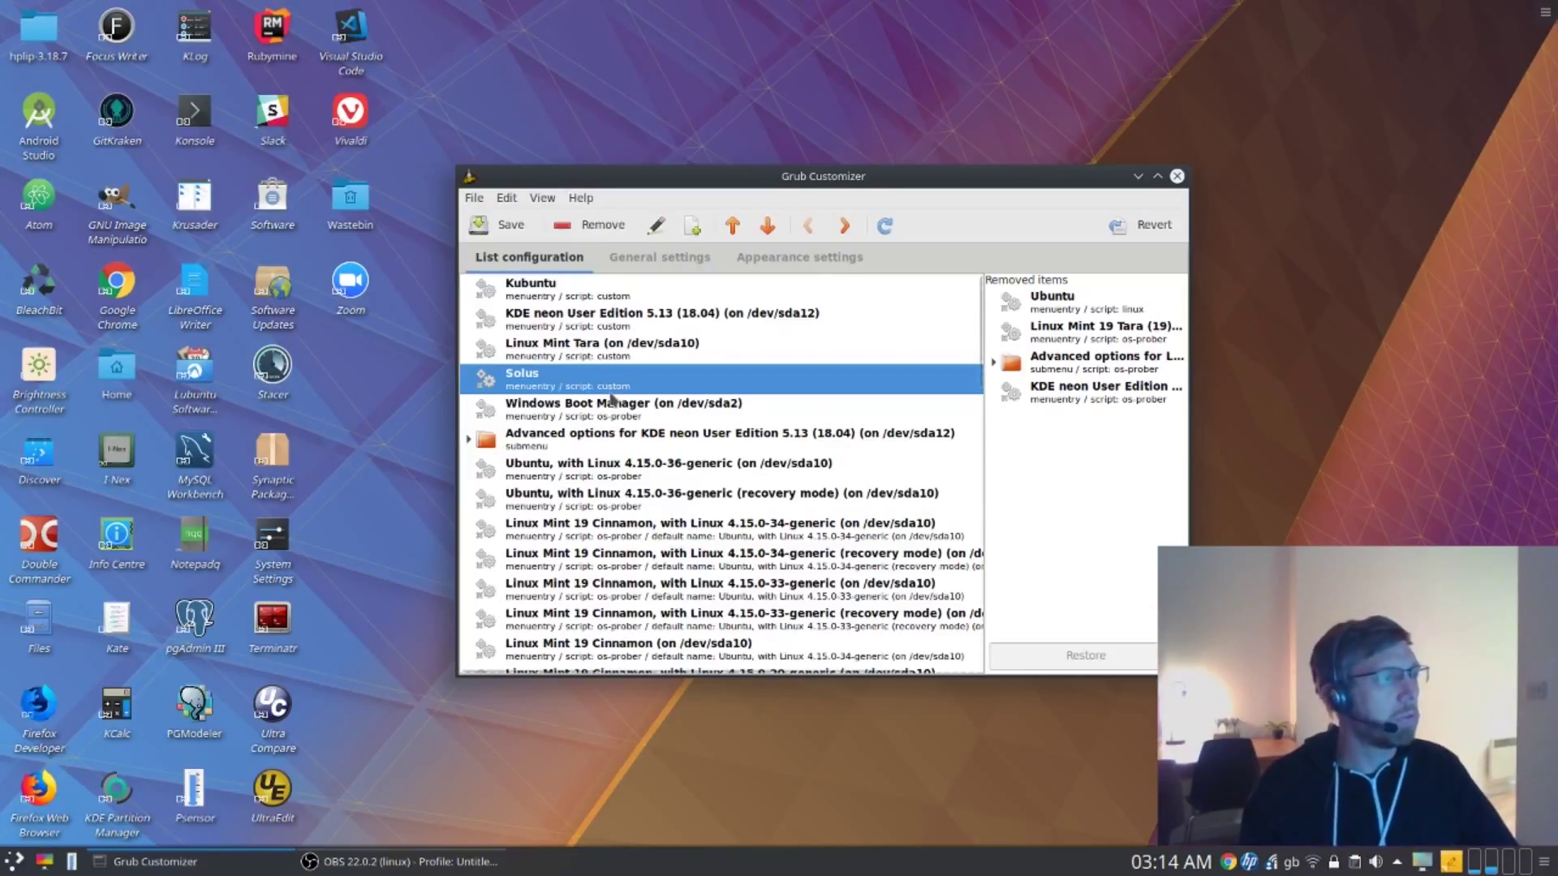
left_click_drag(731, 182, 729, 152)
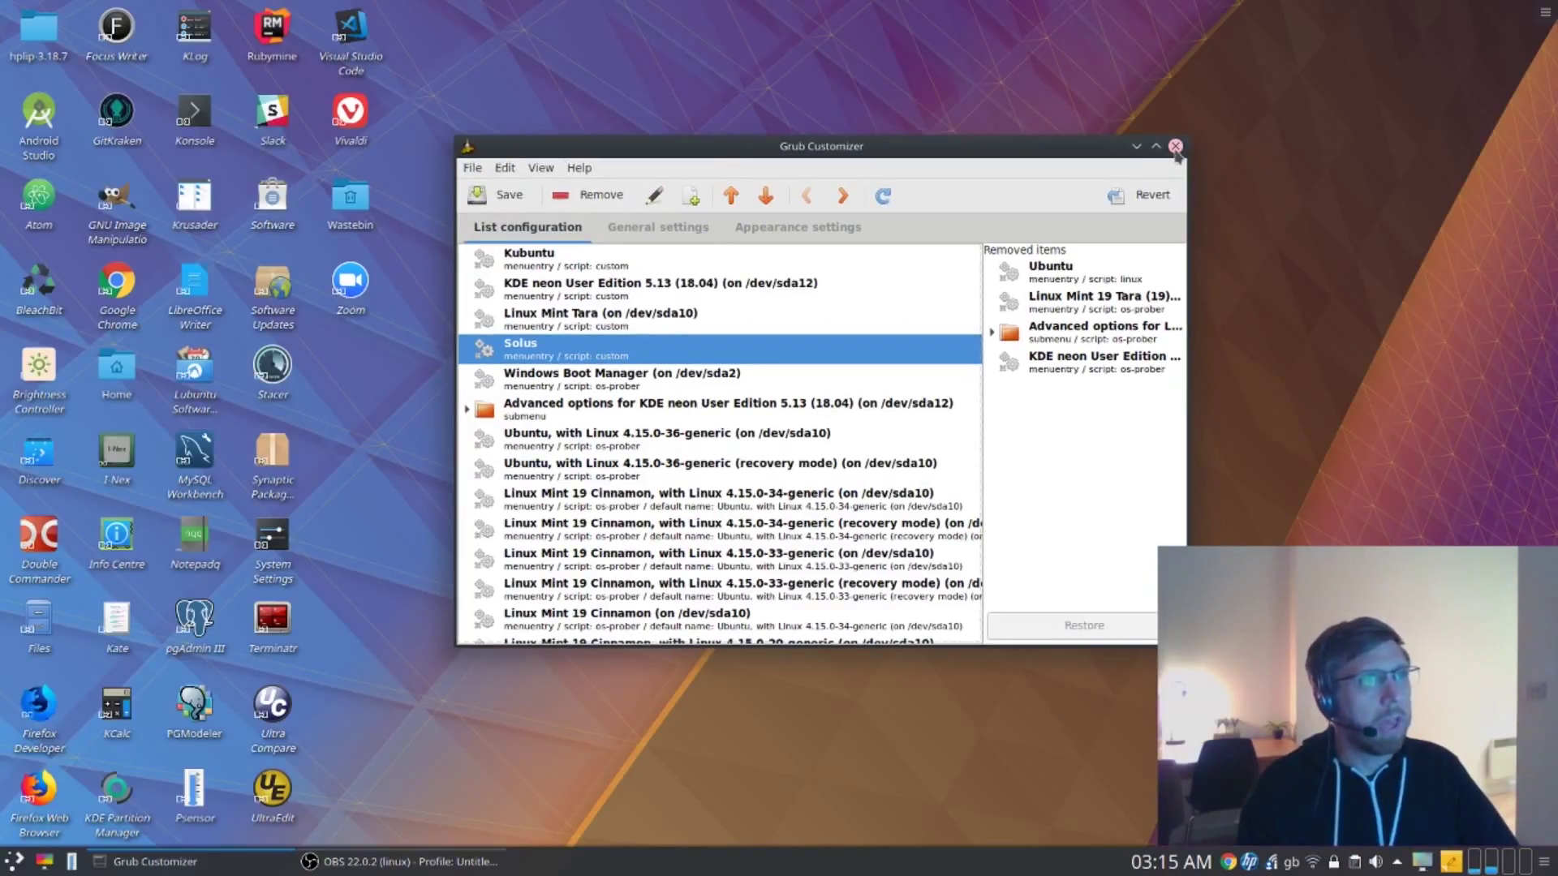